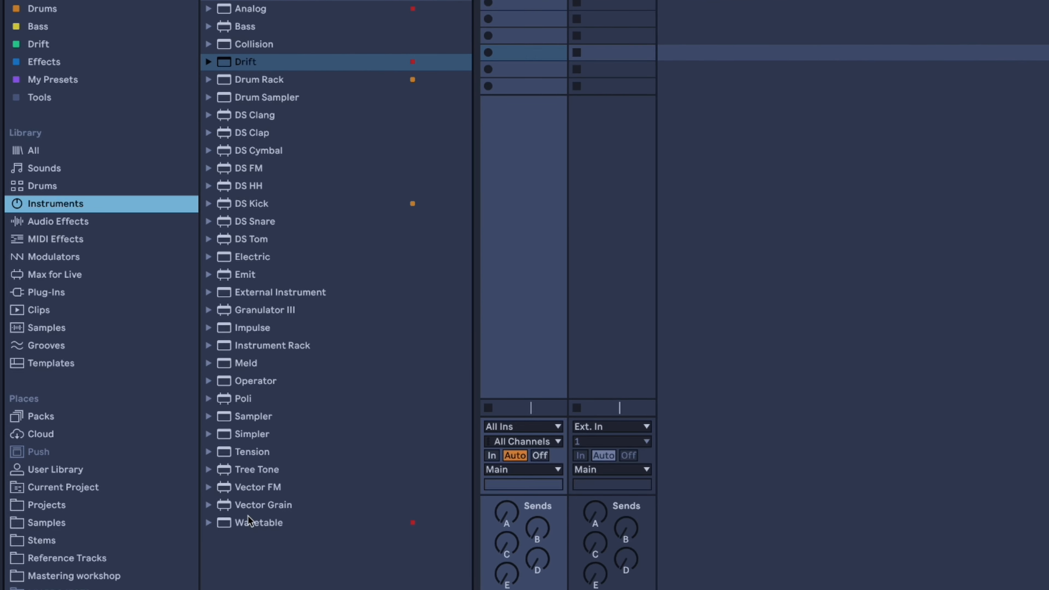
Load the Wavetable instrument onto the first track and set oscillator 1 to the Amber wavetable from the Collection category.
{"action": "left_click", "coordinate": [214, 465]}
{"action": "left_click_drag", "start_coordinate": [215, 469], "coordinate": [425, 14]}
{"action": "left_click_drag", "start_coordinate": [304, 50], "coordinate": [316, 26]}
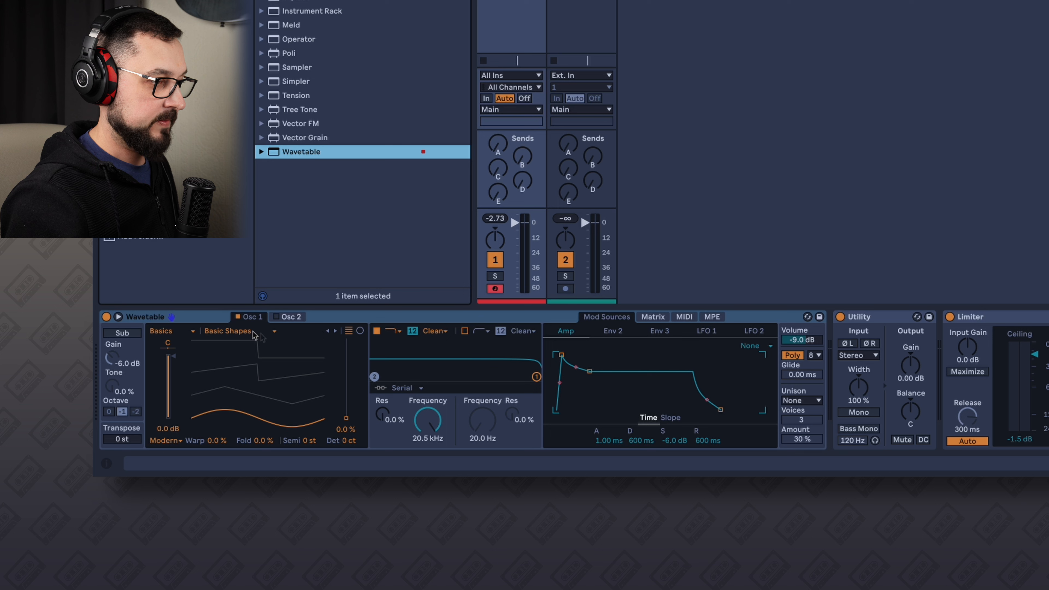
{"action": "left_click", "coordinate": [181, 331]}
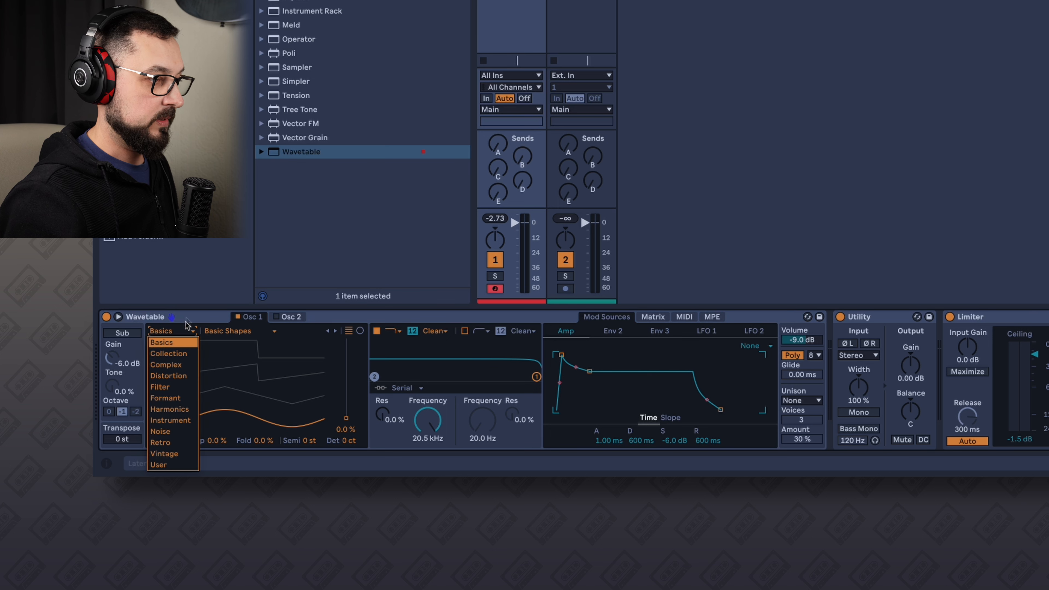
{"action": "left_click", "coordinate": [183, 354]}
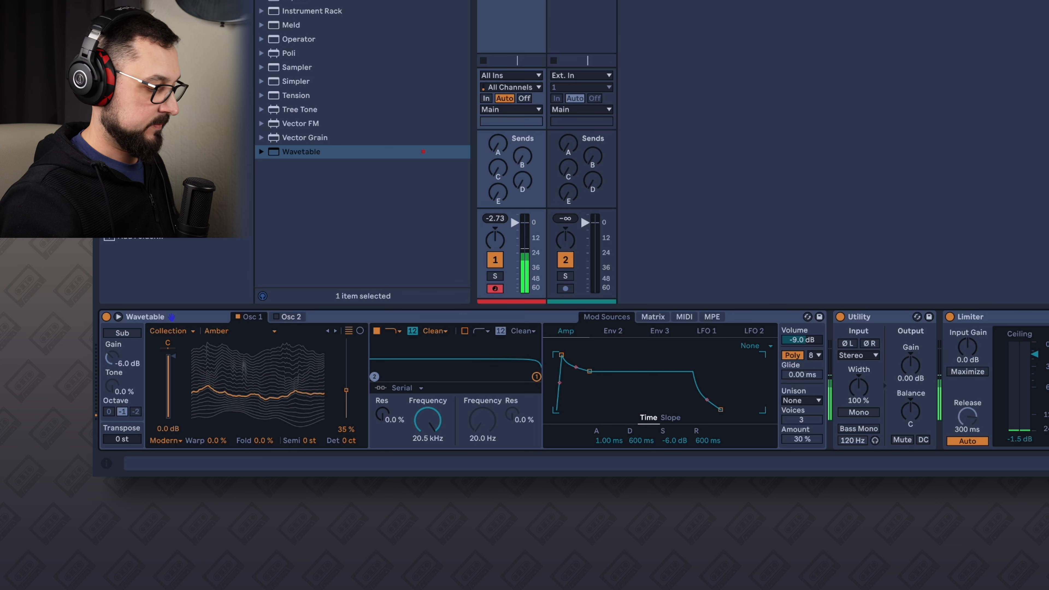
Set filter 1 to about 2.31 kHz with 34% resonance, and enable filter 2 at about 236 Hz with 36% resonance.
{"action": "left_click_drag", "start_coordinate": [536, 376], "coordinate": [501, 366]}
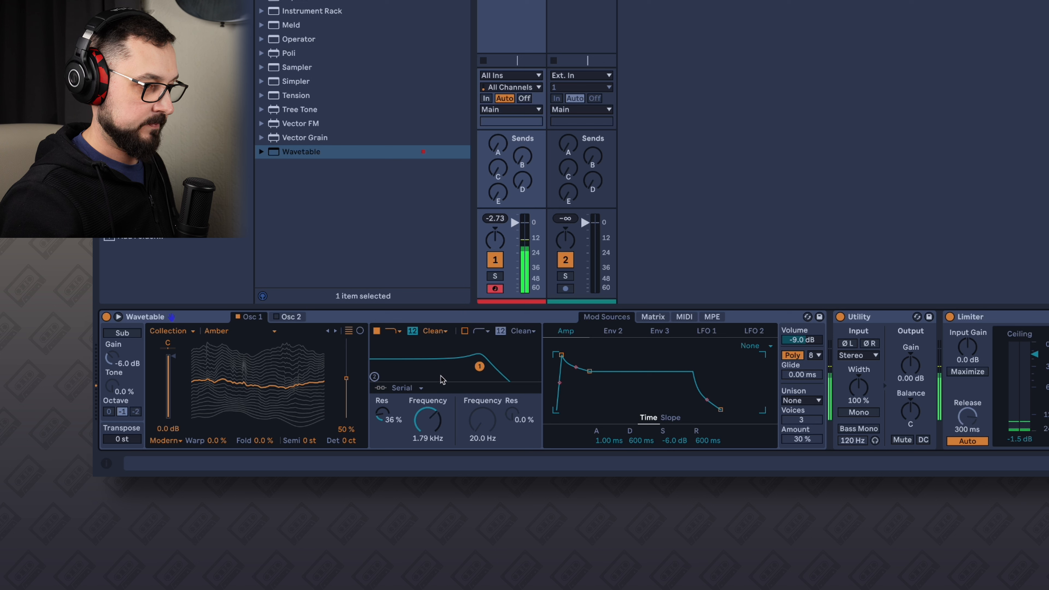
{"action": "left_click", "coordinate": [196, 321]}
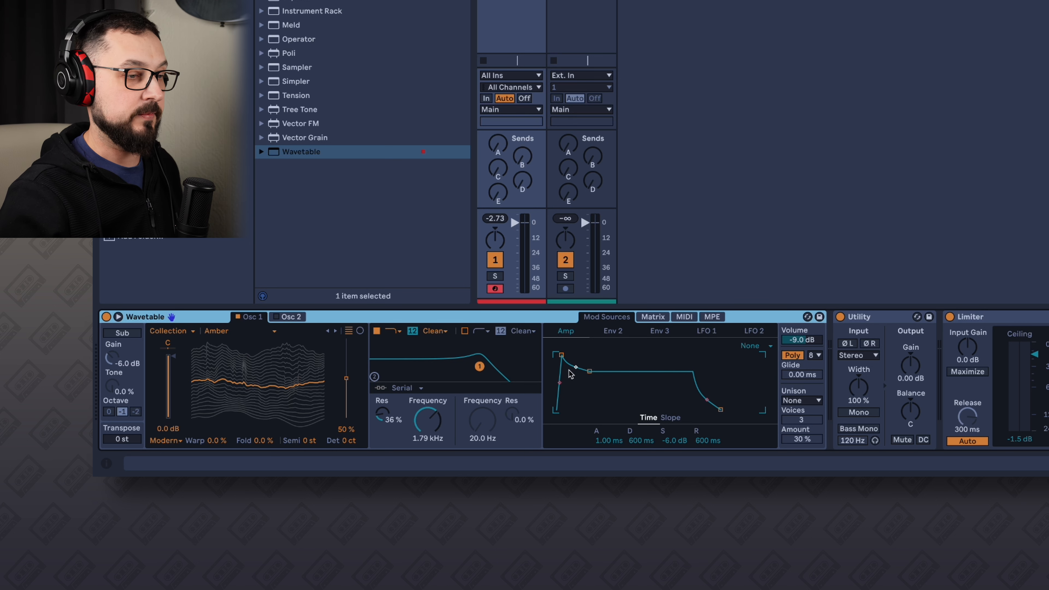
{"action": "left_click", "coordinate": [464, 331]}
{"action": "left_click_drag", "start_coordinate": [374, 377], "coordinate": [424, 372]}
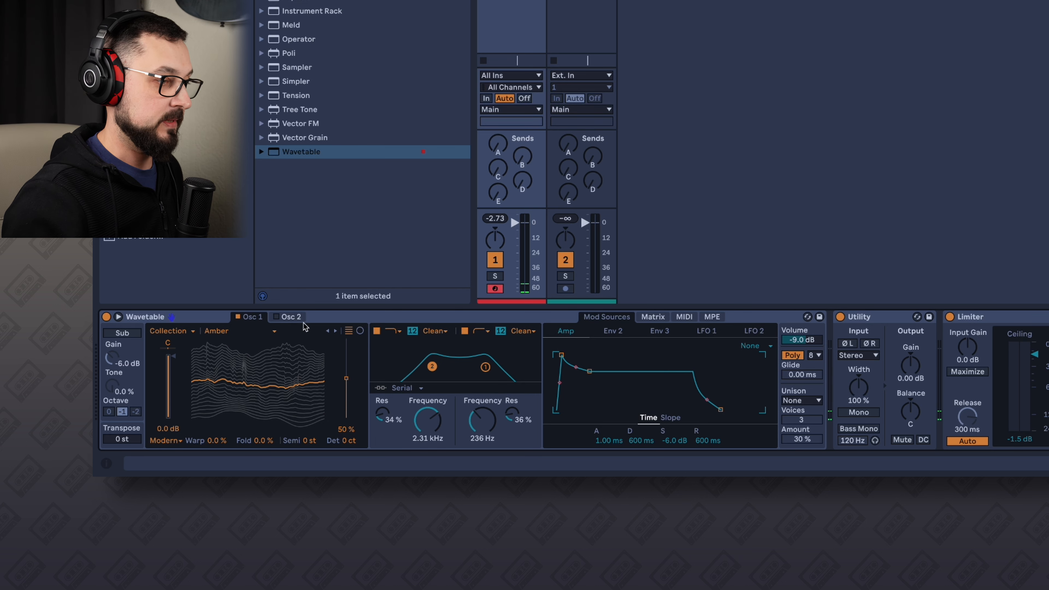
{"action": "mouse_move", "coordinate": [301, 402]}
{"action": "left_mouse_down"}
{"action": "mouse_move", "coordinate": [301, 382]}
{"action": "mouse_move", "coordinate": [301, 393]}
{"action": "left_mouse_up"}
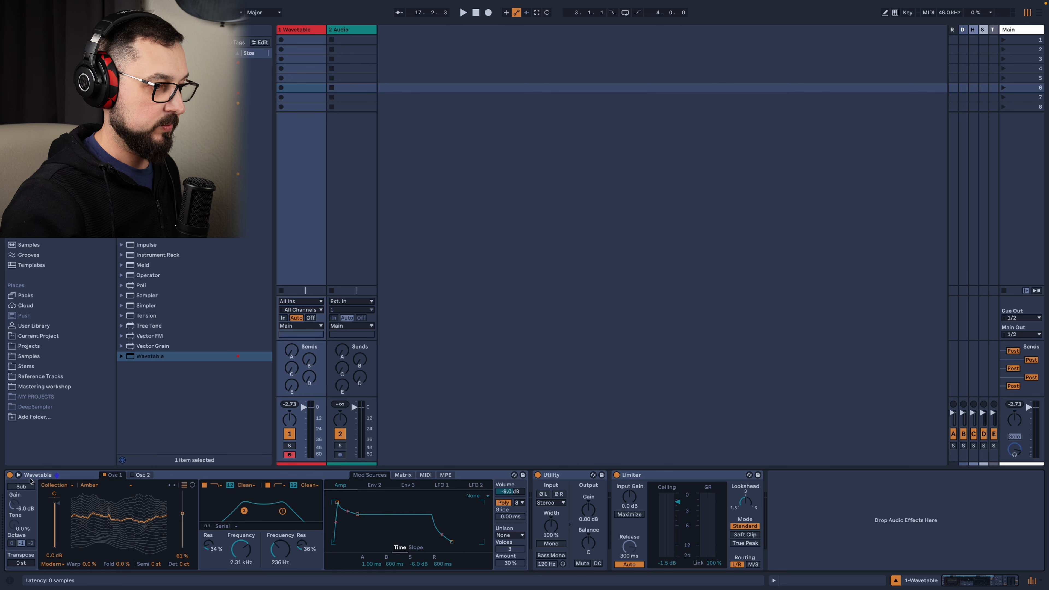
Expand the Wavetable device view and set LFO 1's rate to 0.06 Hz and LFO 2's rate to 0.08 Hz.
{"action": "left_click", "coordinate": [18, 476]}
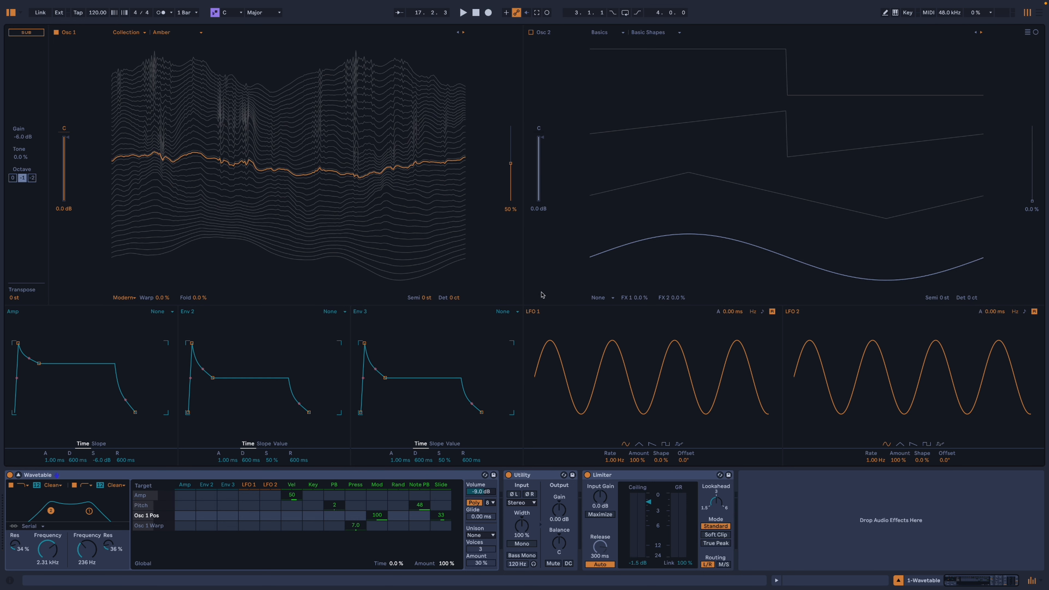
{"action": "left_click_drag", "start_coordinate": [615, 460], "coordinate": [614, 511]}
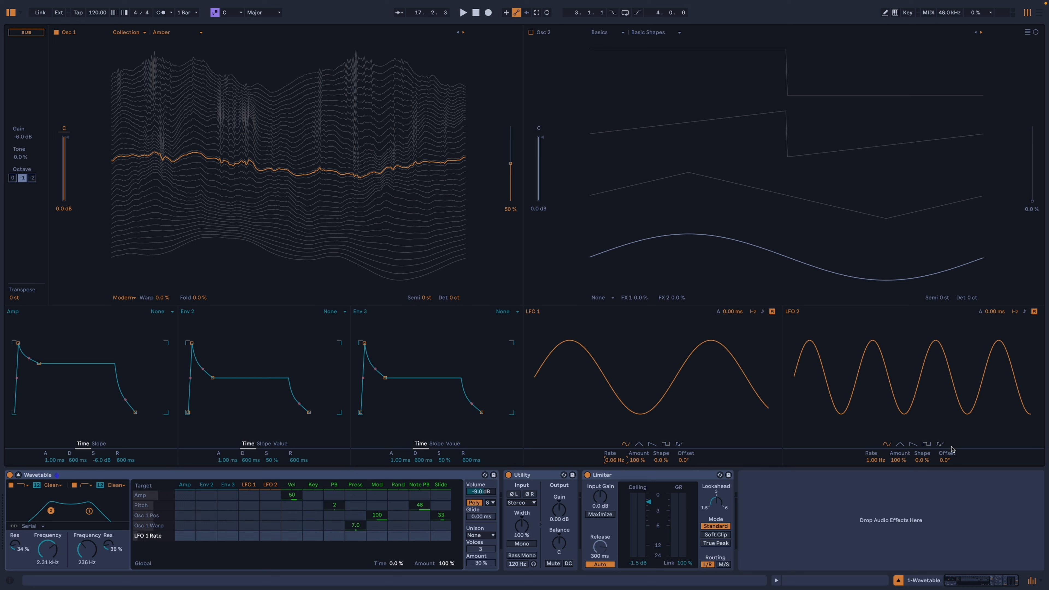
{"action": "left_click_drag", "start_coordinate": [879, 464], "coordinate": [879, 501]}
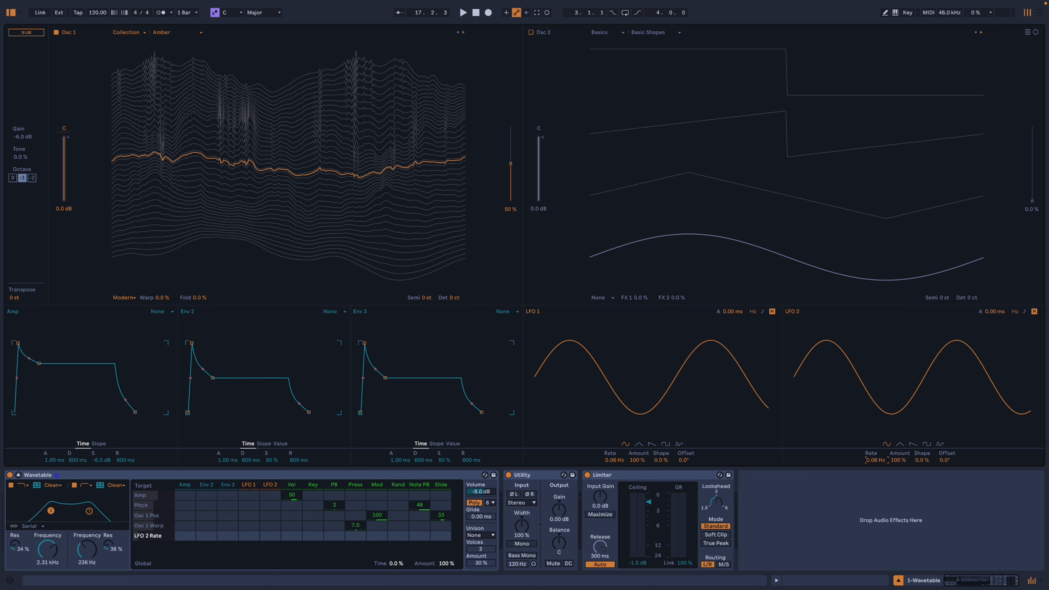
Turn off LFO retriggering and modulate the oscillator 1 position by 31 from LFO 1 and -16 from LFO 2.
{"action": "left_click", "coordinate": [772, 312]}
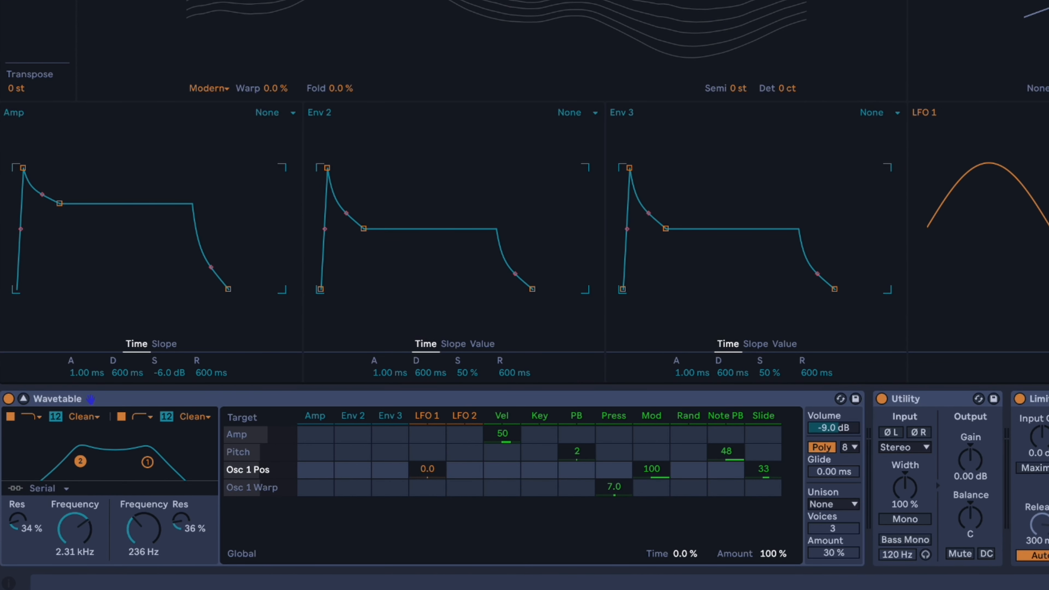
{"action": "left_click_drag", "start_coordinate": [427, 469], "coordinate": [427, 420]}
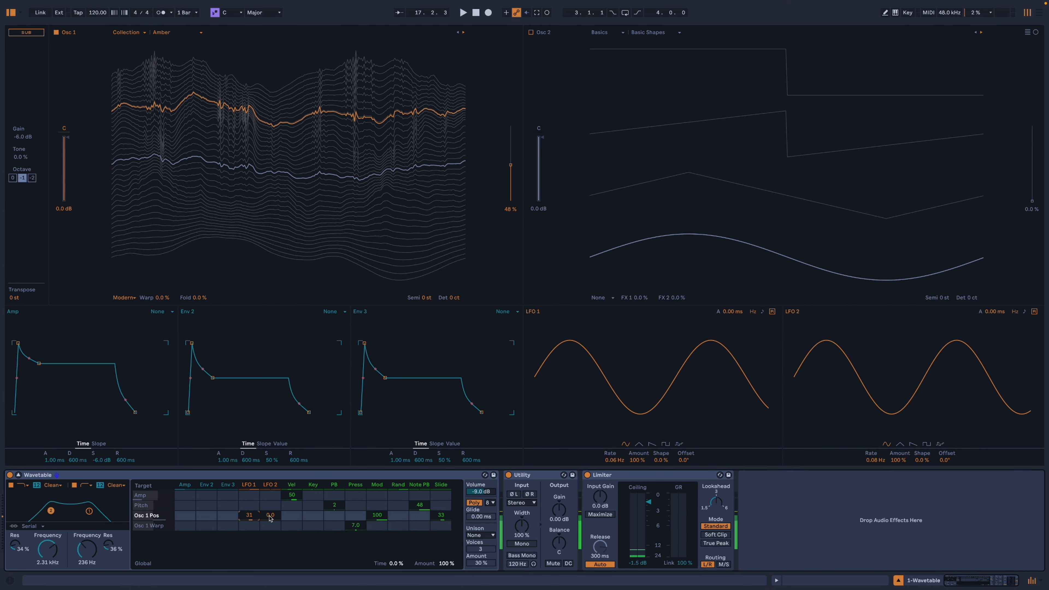
{"action": "left_click_drag", "start_coordinate": [270, 515], "coordinate": [270, 541]}
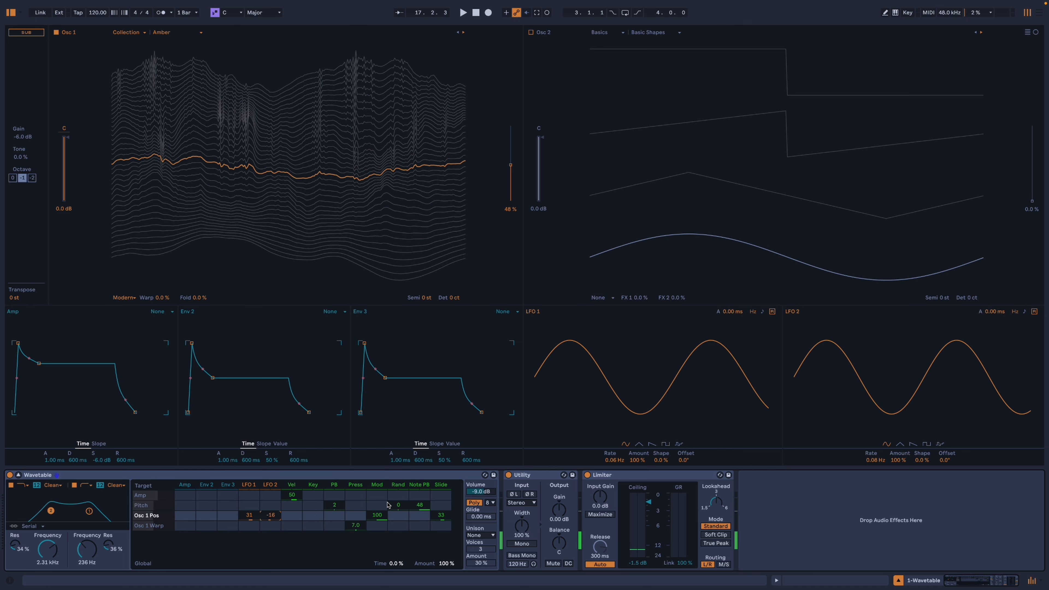
Shape the amp envelope with a 593 ms attack, 1.87 s decay, -1.8 dB sustain and 1.87 s release.
{"action": "left_click_drag", "start_coordinate": [18, 343], "coordinate": [34, 342]}
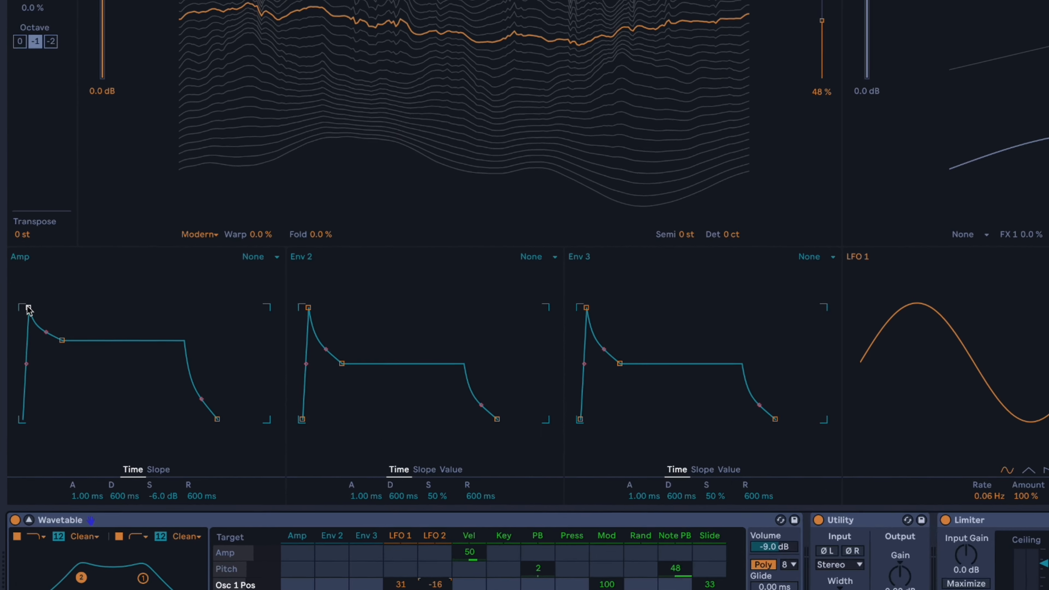
{"action": "left_click_drag", "start_coordinate": [58, 299], "coordinate": [60, 299]}
{"action": "left_click_drag", "start_coordinate": [98, 335], "coordinate": [109, 311]}
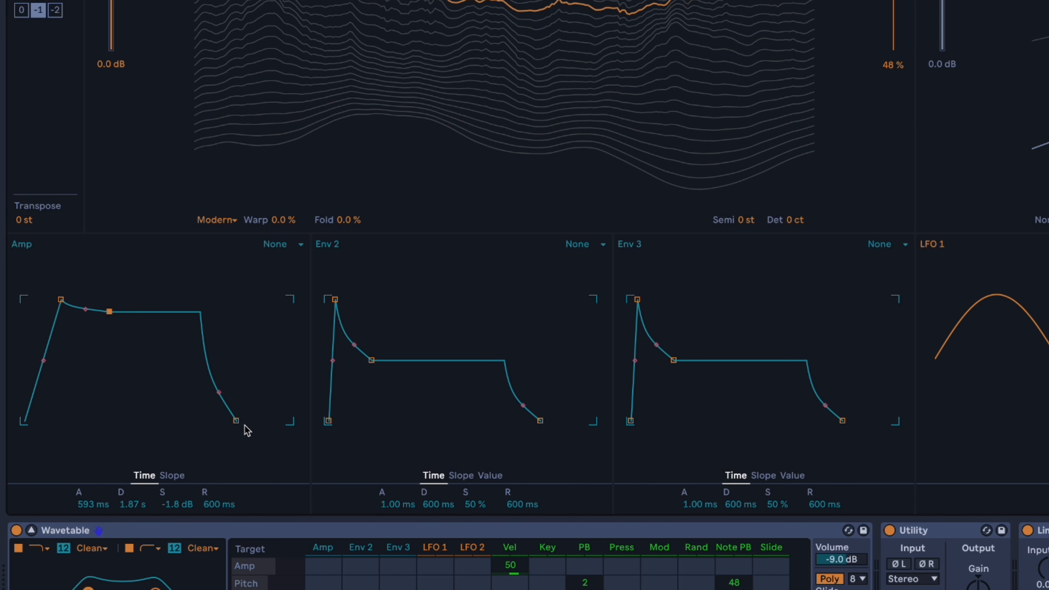
{"action": "left_click_drag", "start_coordinate": [237, 420], "coordinate": [247, 420]}
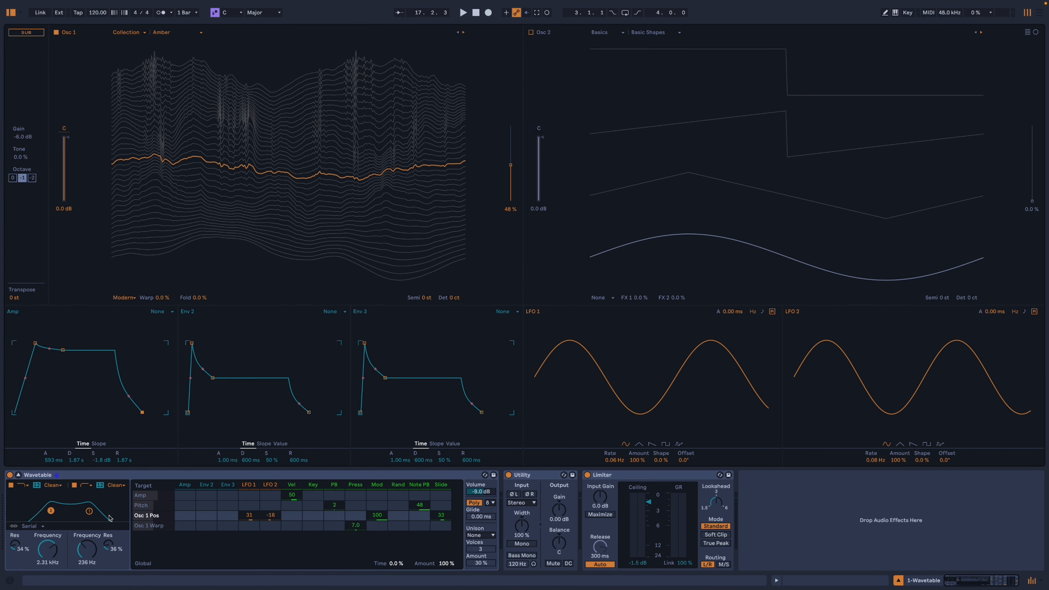
Set filter 1 to 838 Hz, 26% resonance and the MS2 circuit with 2.44 dB drive, and lower the instrument volume to -14 dB.
{"action": "left_click_drag", "start_coordinate": [91, 513], "coordinate": [72, 510]}
{"action": "left_click", "coordinate": [52, 485]}
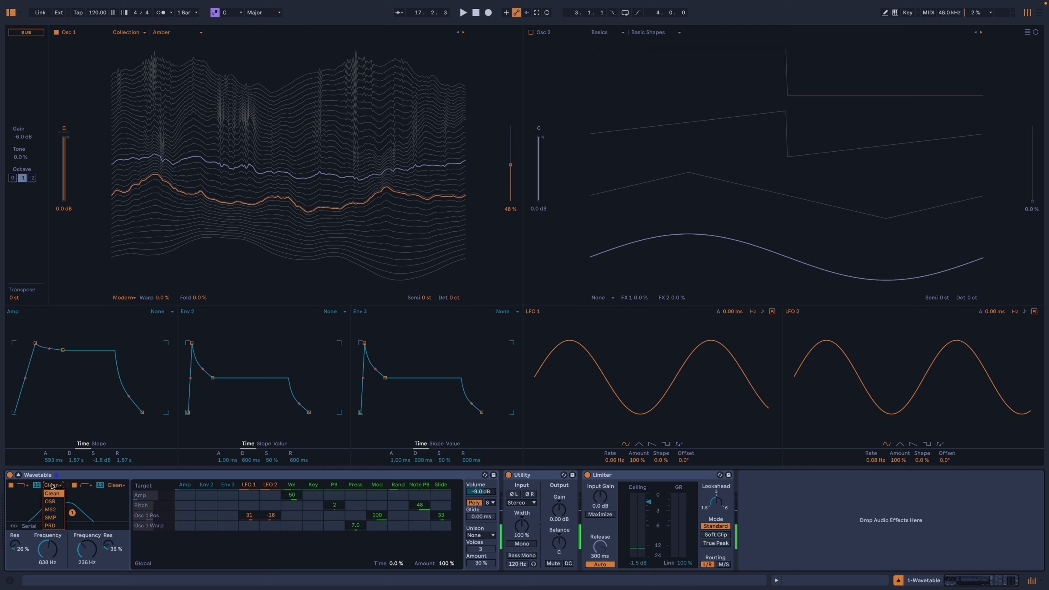
{"action": "left_click", "coordinate": [49, 510]}
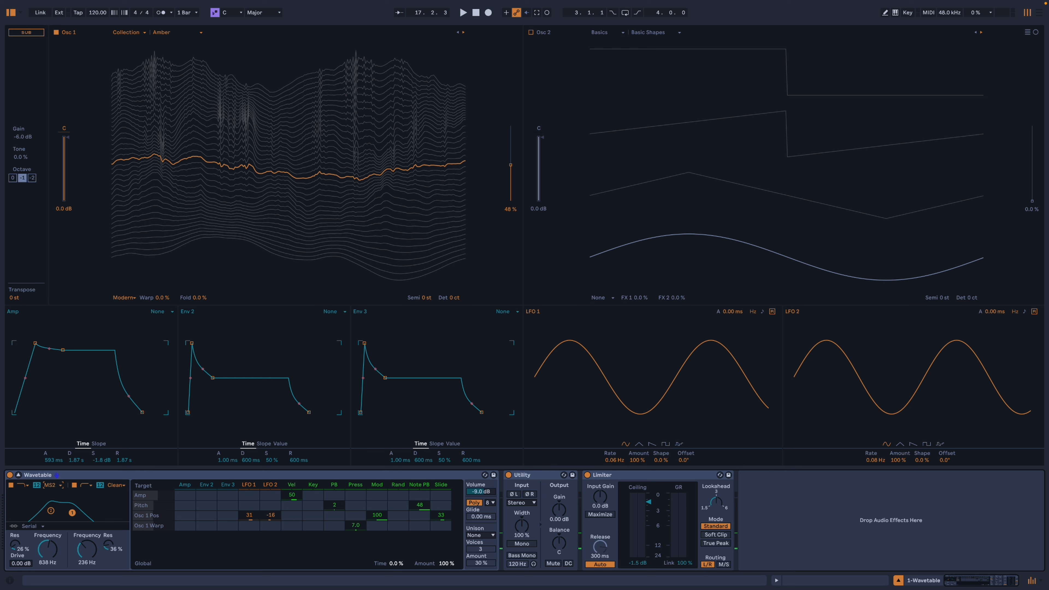
{"action": "left_click_drag", "start_coordinate": [14, 565], "coordinate": [14, 556]}
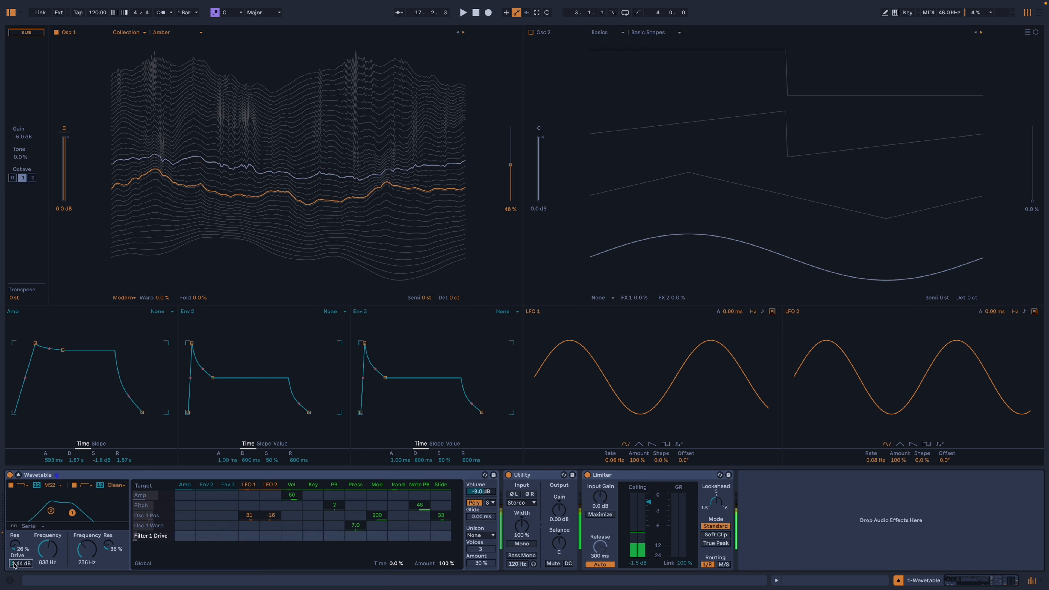
{"action": "left_click_drag", "start_coordinate": [481, 492], "coordinate": [481, 500]}
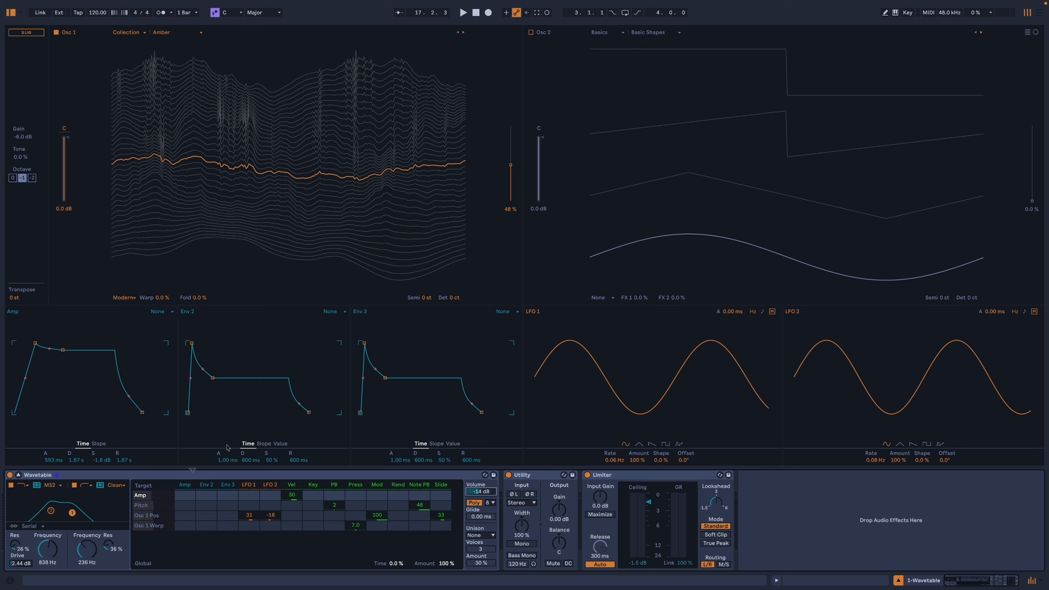
Enable oscillator 2 with the Sweep Saw 2 wavetable from the Retro category and set its position to about 60%.
{"action": "left_click", "coordinate": [531, 33]}
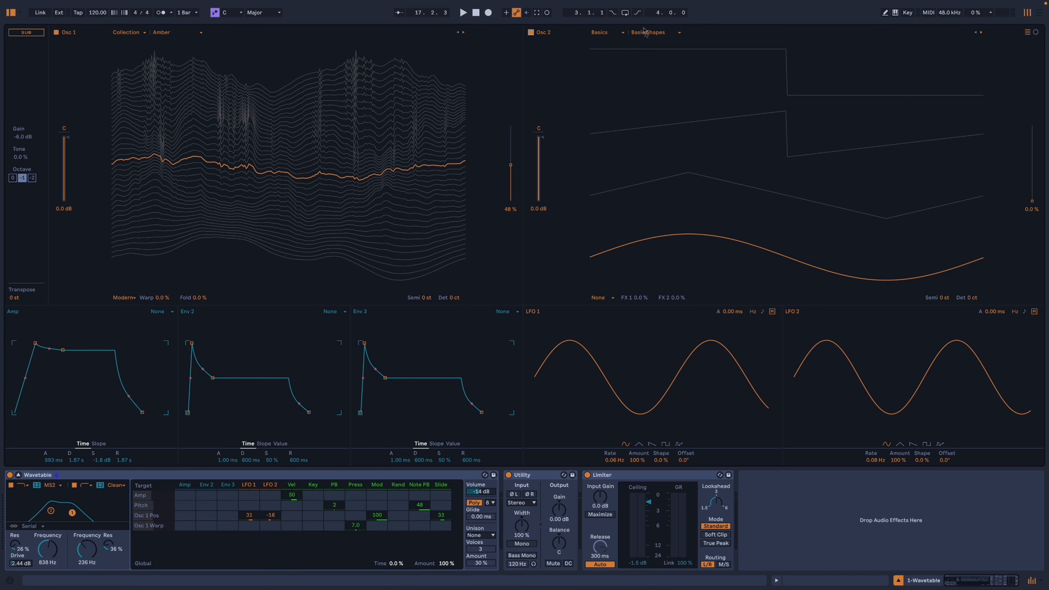
{"action": "left_click", "coordinate": [617, 35]}
{"action": "left_click", "coordinate": [615, 112]}
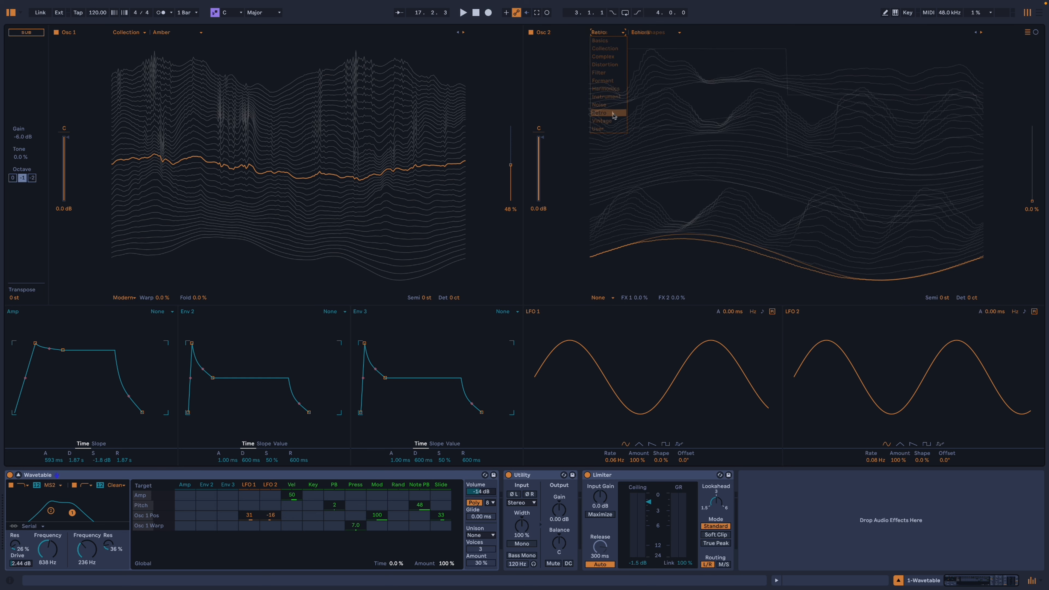
{"action": "left_click", "coordinate": [675, 28]}
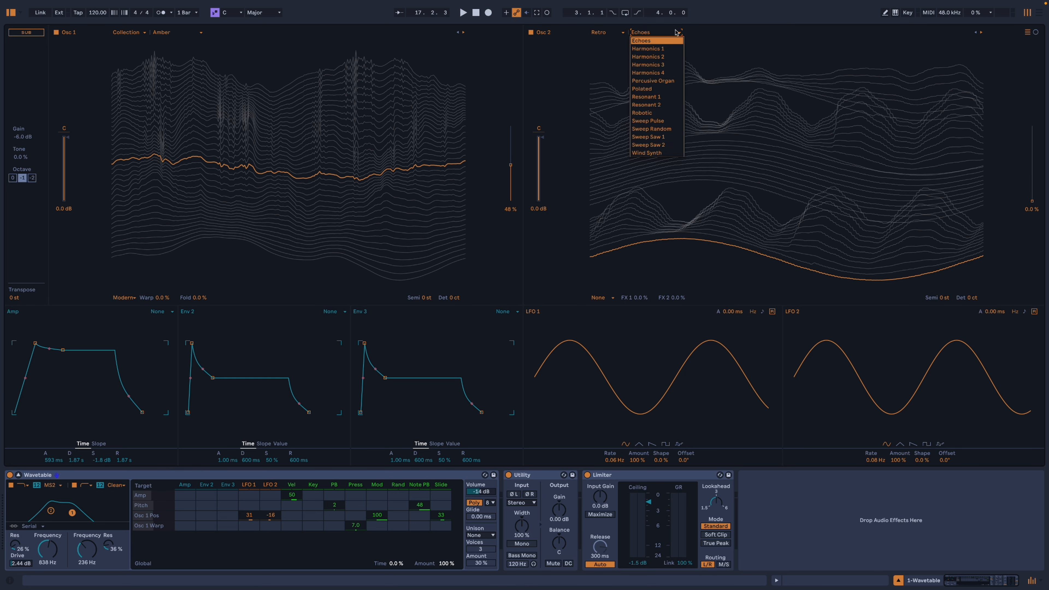
{"action": "left_click", "coordinate": [668, 145]}
{"action": "left_click_drag", "start_coordinate": [797, 243], "coordinate": [797, 135]}
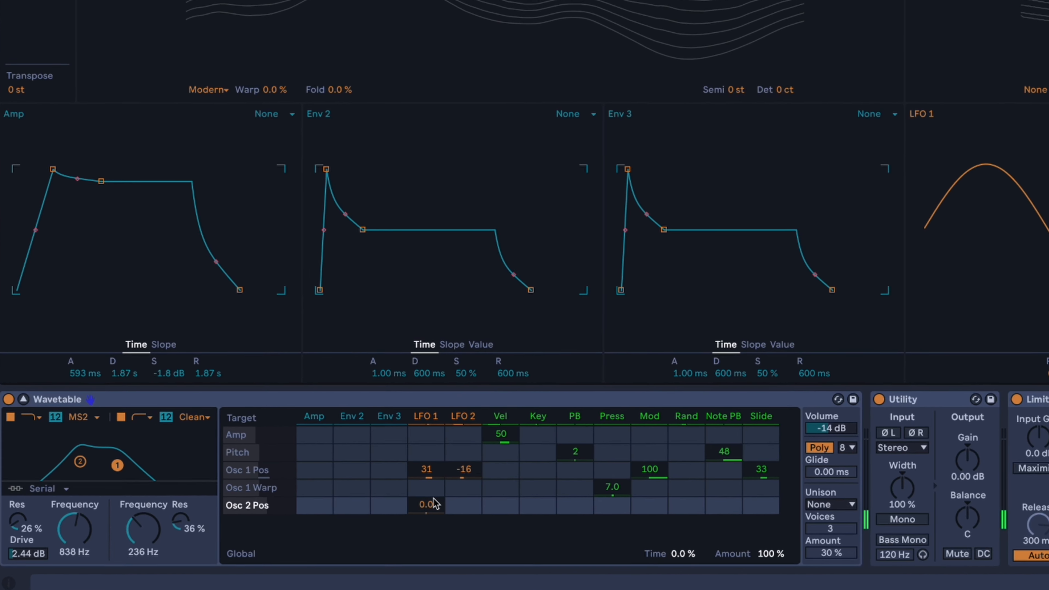
Modulate the oscillator 2 position by 19 from LFO 1 and -23 from LFO 2, and lower the instrument volume to -17 dB.
{"action": "left_click_drag", "start_coordinate": [435, 503], "coordinate": [434, 494]}
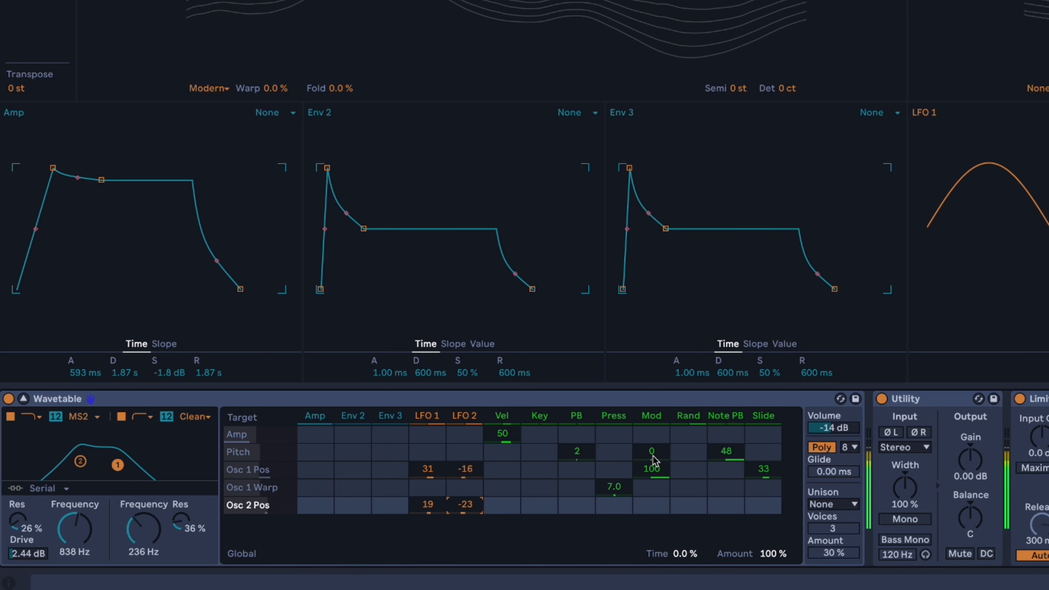
{"action": "left_click_drag", "start_coordinate": [837, 431], "coordinate": [838, 439]}
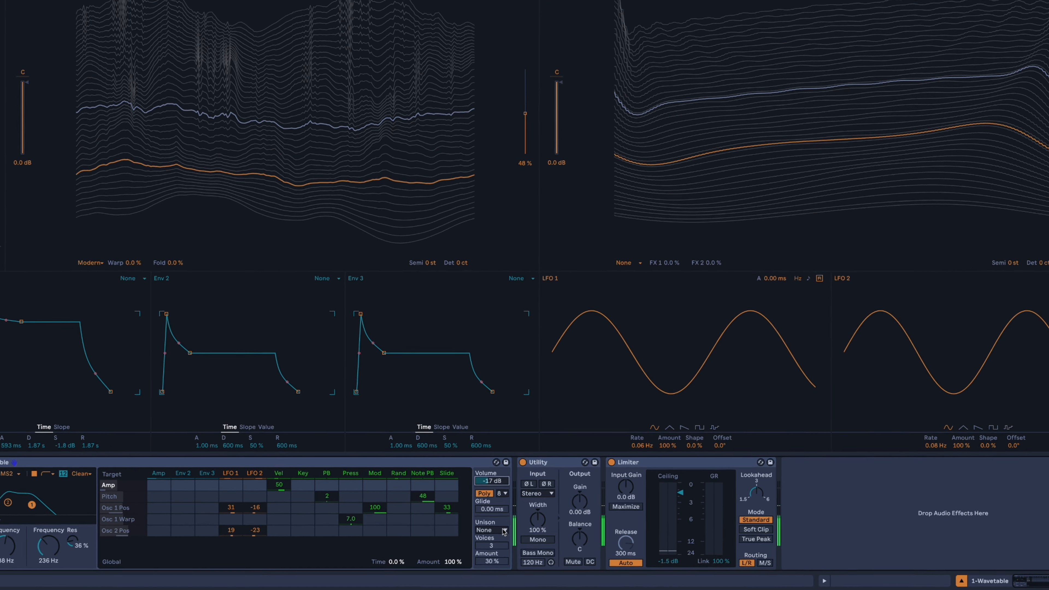
Set the unison mode to Shimmer with 3 voices and a 10% amount.
{"action": "left_click", "coordinate": [504, 532]}
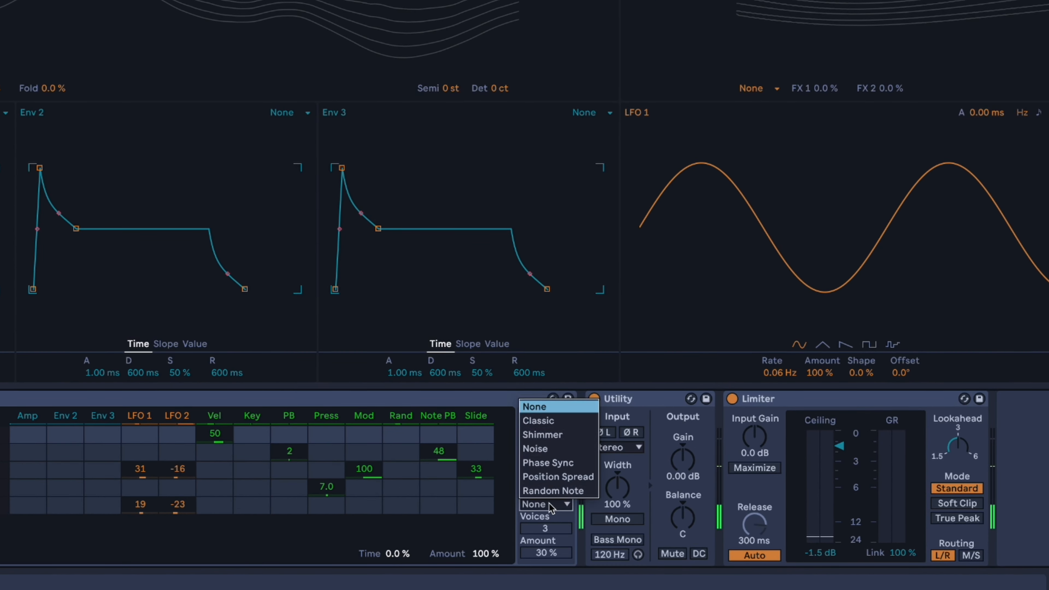
{"action": "left_click", "coordinate": [558, 435]}
{"action": "mouse_move", "coordinate": [544, 549]}
{"action": "left_mouse_down"}
{"action": "mouse_move", "coordinate": [544, 579]}
{"action": "mouse_move", "coordinate": [549, 555]}
{"action": "left_mouse_up"}
{"action": "left_click", "coordinate": [550, 532]}
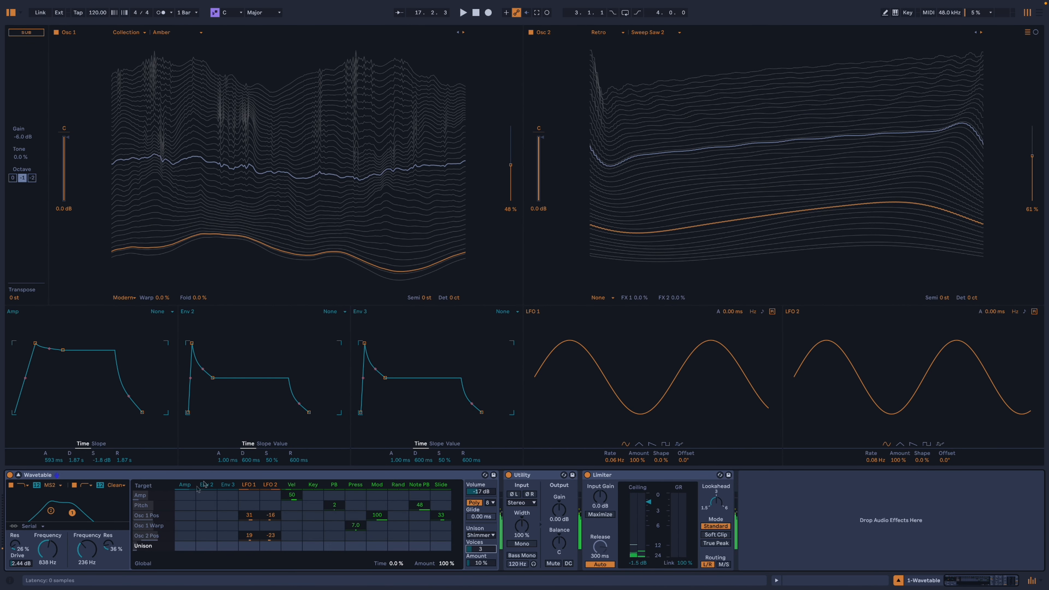
Set filter 1's frequency to 798 Hz and modulate it by 7.8 from LFO 1 and -3.1 from LFO 2.
{"action": "left_click_drag", "start_coordinate": [57, 558], "coordinate": [56, 563]}
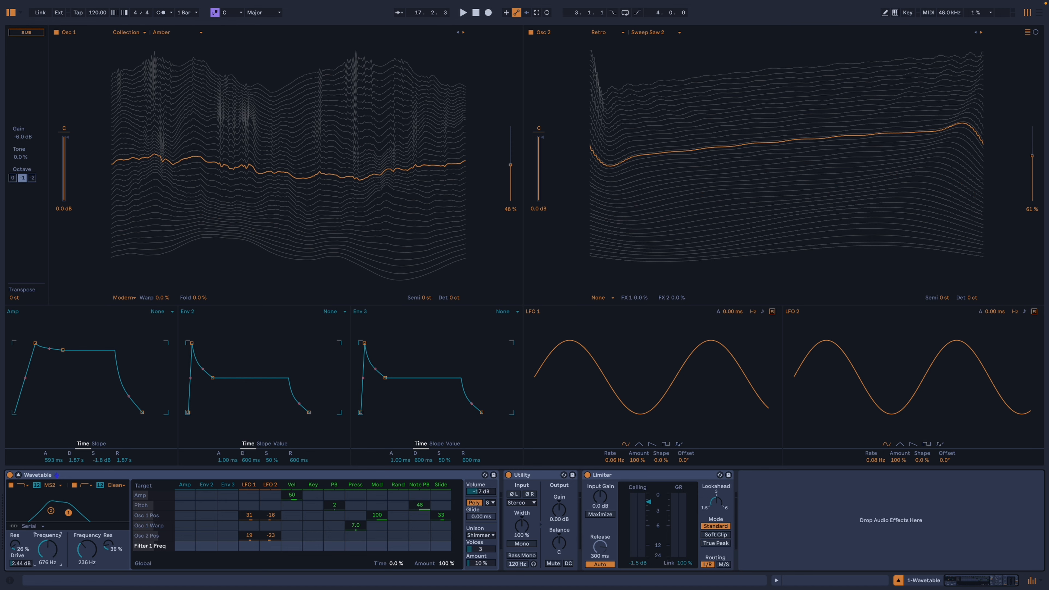
{"action": "left_click_drag", "start_coordinate": [48, 554], "coordinate": [47, 546]}
Shape envelope 2 with 2.02 s attack, 2.52 s decay, 58% sustain and 3.55 s release, and modulate filter 1's frequency with it by 11.
{"action": "left_click_drag", "start_coordinate": [190, 343], "coordinate": [215, 342]}
{"action": "left_click_drag", "start_coordinate": [236, 379], "coordinate": [238, 371]}
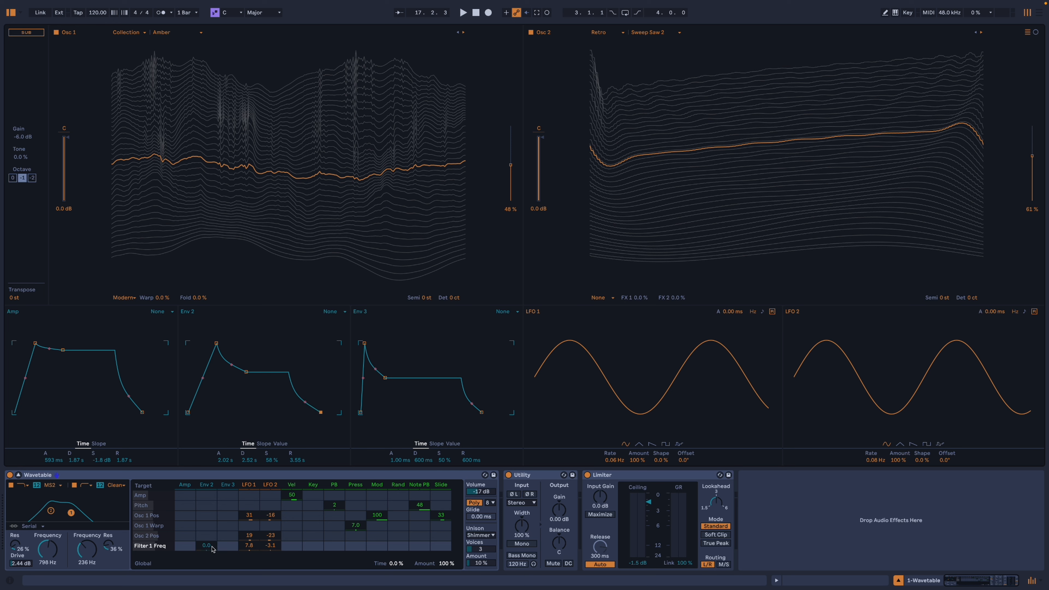
{"action": "left_click_drag", "start_coordinate": [211, 549], "coordinate": [211, 544]}
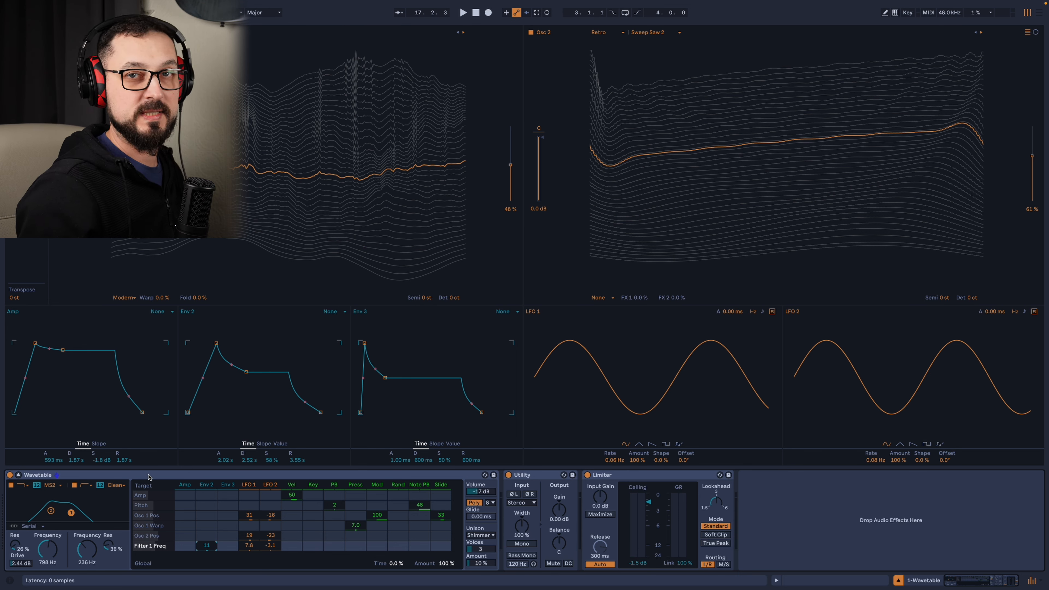
Group the Wavetable device into an Instrument Rack and show the rack's chain list.
{"action": "left_click", "coordinate": [133, 479]}
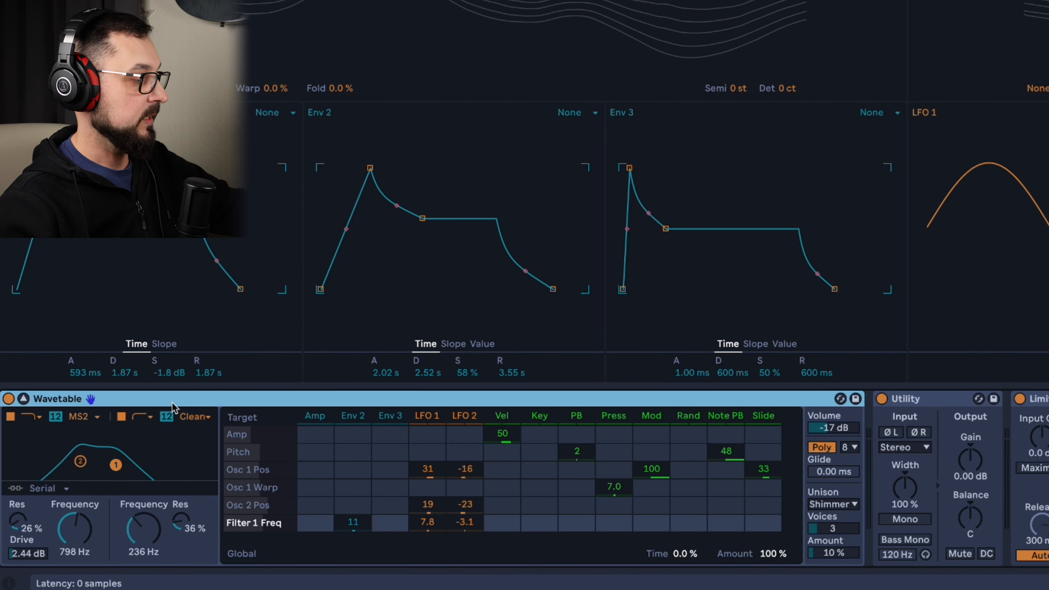
{"action": "key", "text": "ctrl+g"}
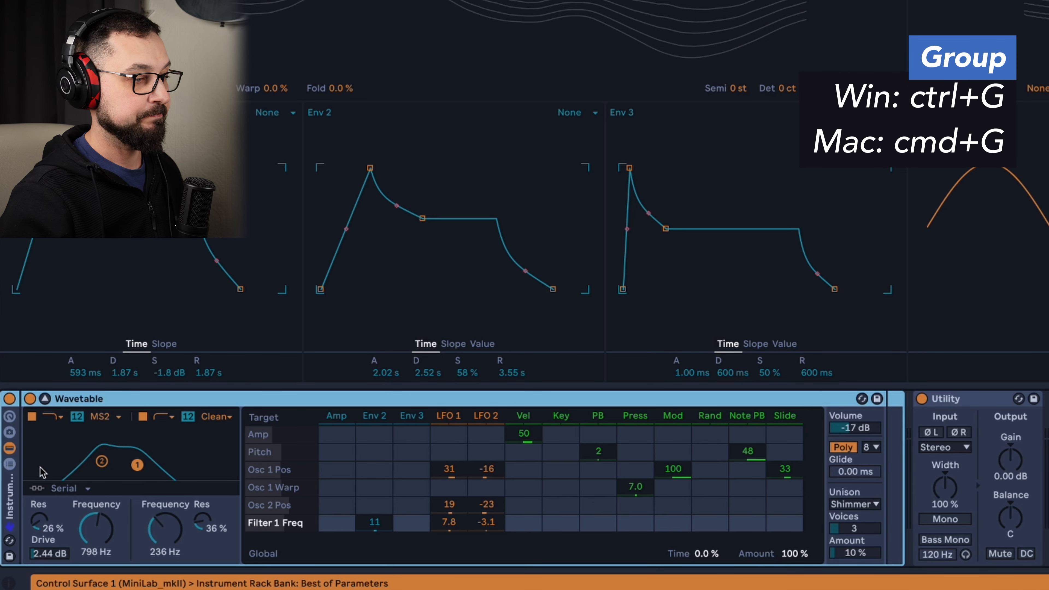
{"action": "left_click", "coordinate": [9, 465]}
Rename the rack's Wavetable chain to Mids.
{"action": "left_click", "coordinate": [64, 446]}
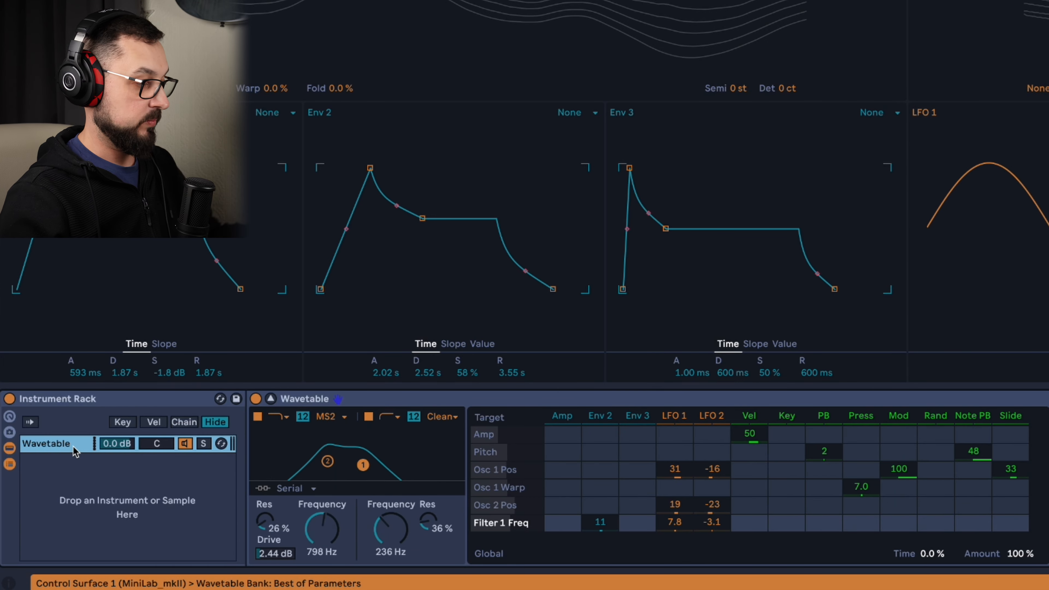
{"action": "key", "text": "ctrl+r"}
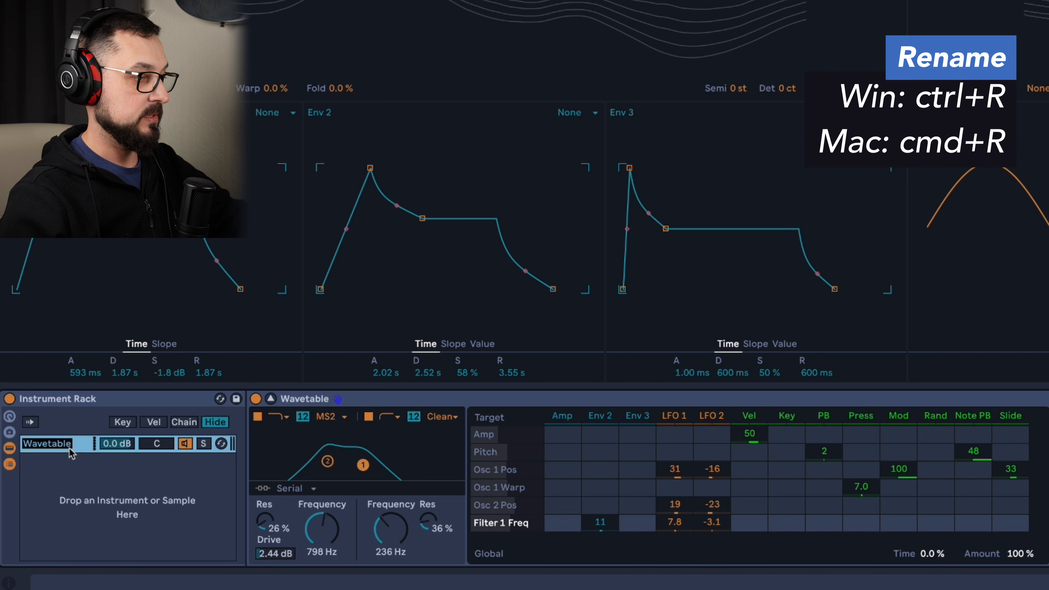
{"action": "type", "text": "Mids"}
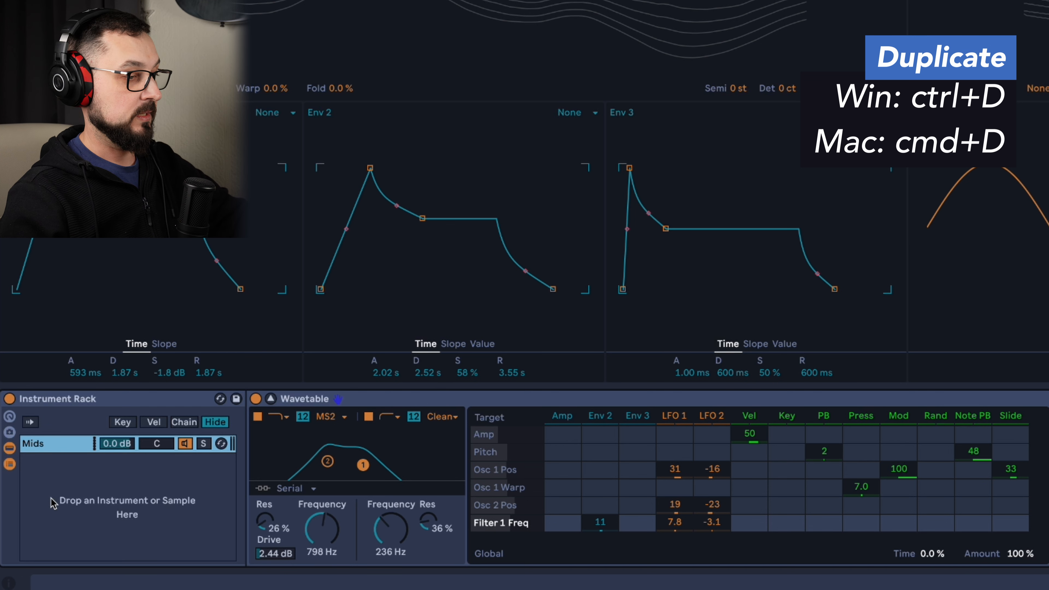
Duplicate the Mids chain and rename the upper copy Highs.
{"action": "key", "text": "ctrl+d"}
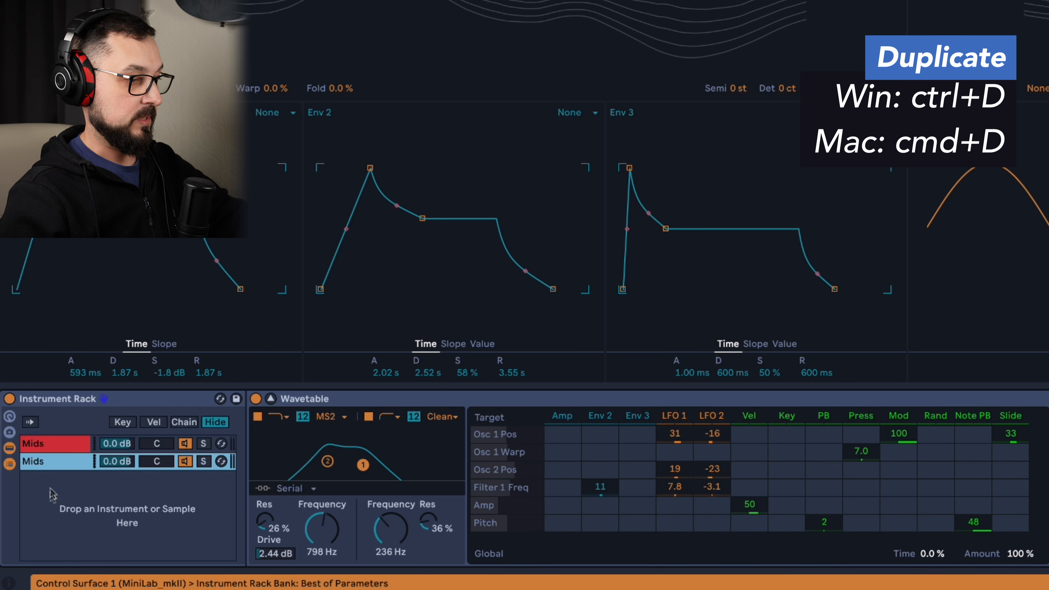
{"action": "left_click", "coordinate": [50, 446]}
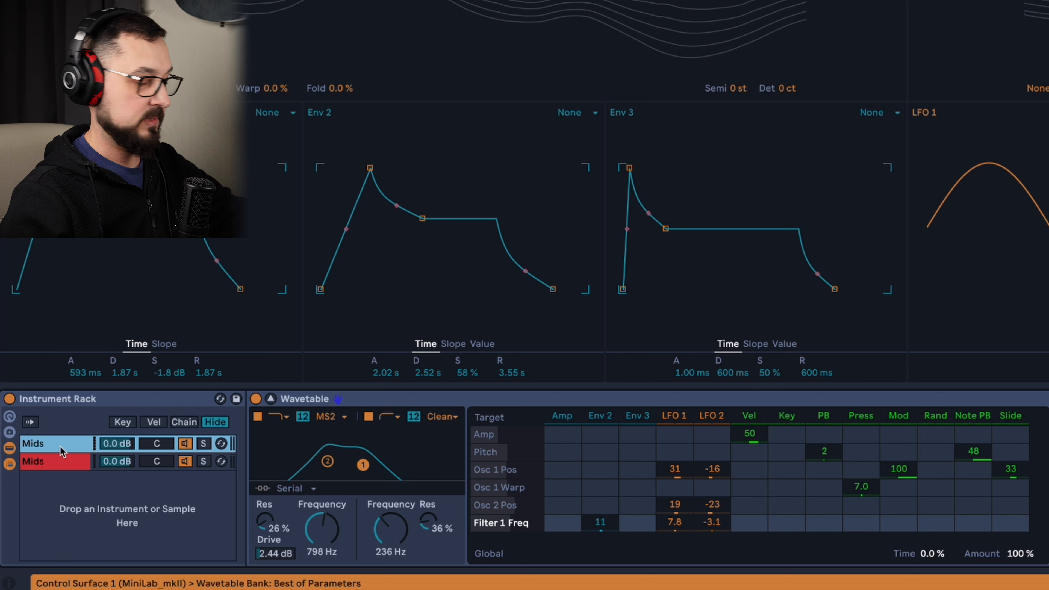
{"action": "key", "text": "ctrl+r"}
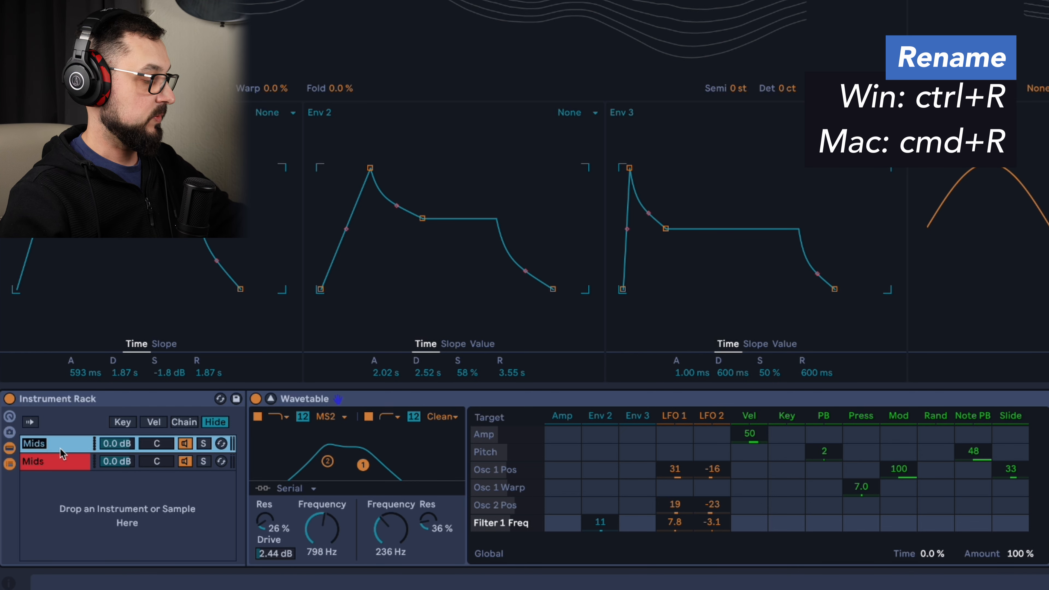
{"action": "type", "text": "High"}
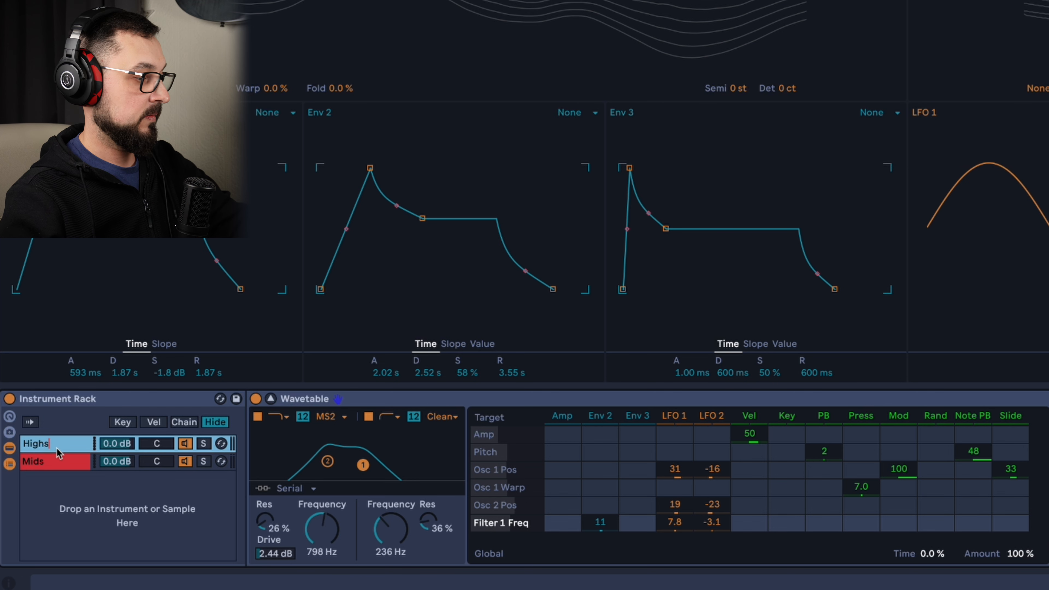
Color the Highs chain blue and the Mids chain yellow.
{"action": "left_click", "coordinate": [63, 466]}
{"action": "left_click", "coordinate": [46, 444]}
{"action": "right_click", "coordinate": [65, 449]}
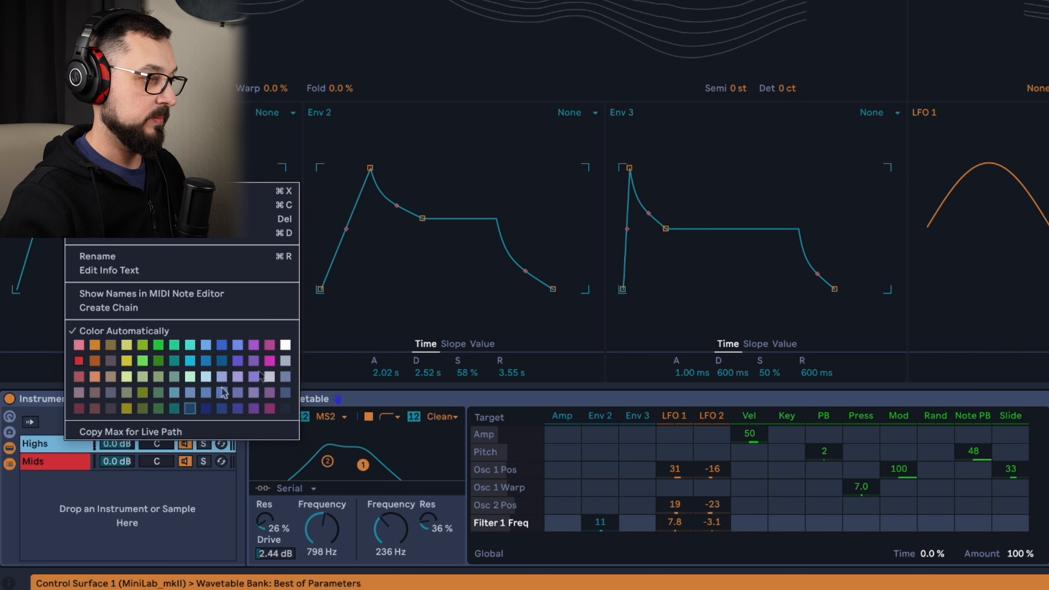
{"action": "left_click", "coordinate": [205, 344]}
{"action": "left_click", "coordinate": [68, 462]}
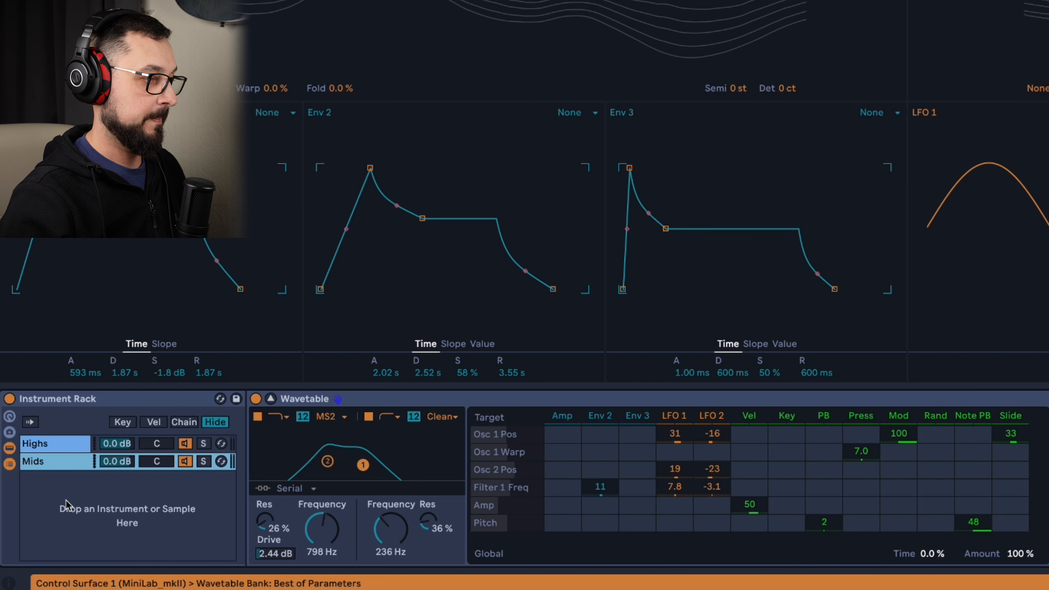
{"action": "right_click", "coordinate": [65, 473]}
{"action": "left_click", "coordinate": [57, 461]}
{"action": "right_click", "coordinate": [56, 461]}
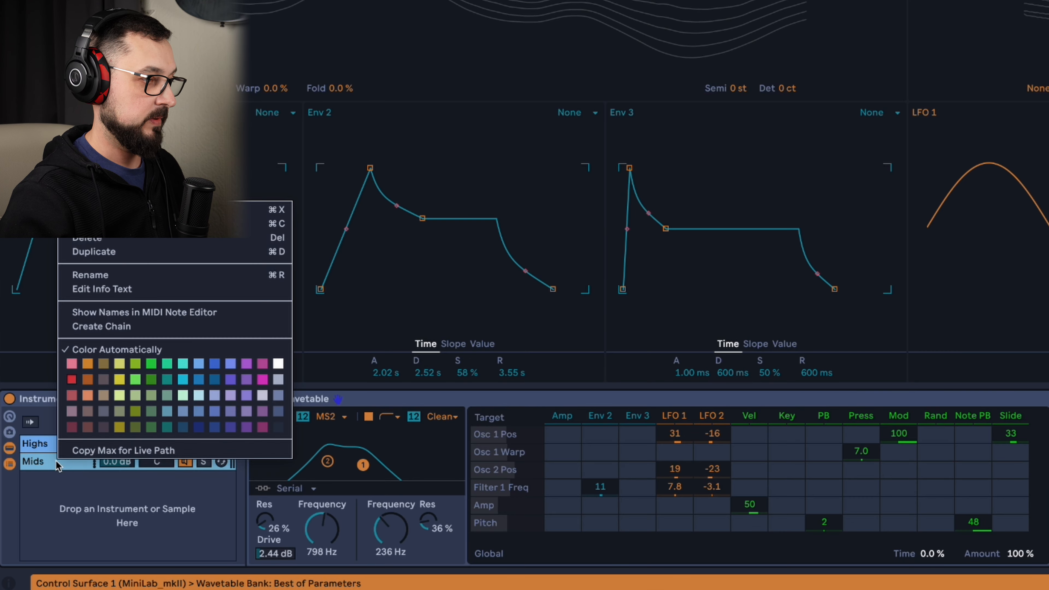
{"action": "left_click", "coordinate": [120, 380]}
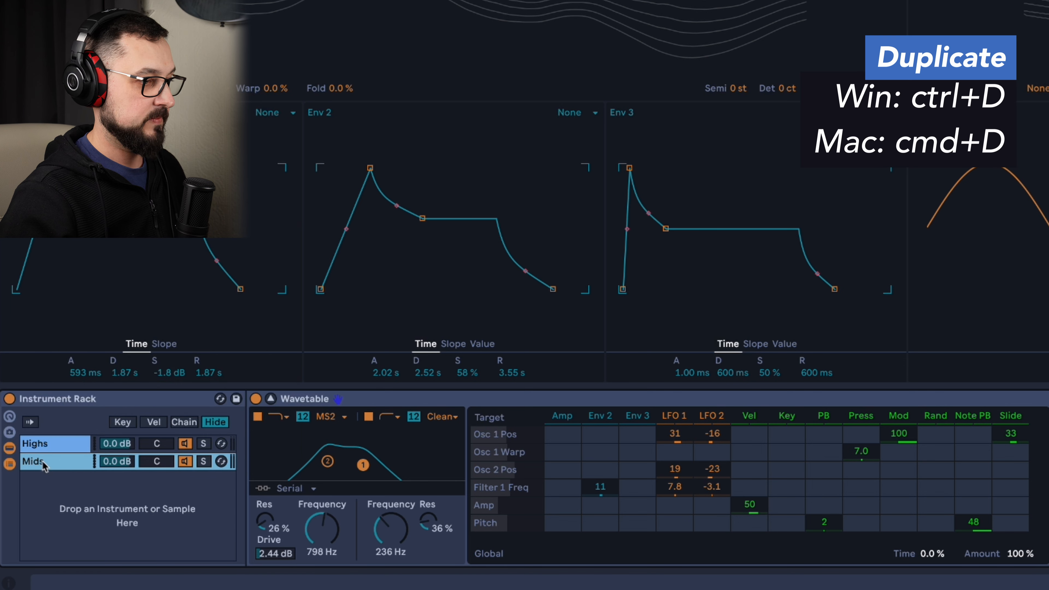
Duplicate the yellow Mids chain and rename the new copy Lows.
{"action": "key", "text": "ctrl+d"}
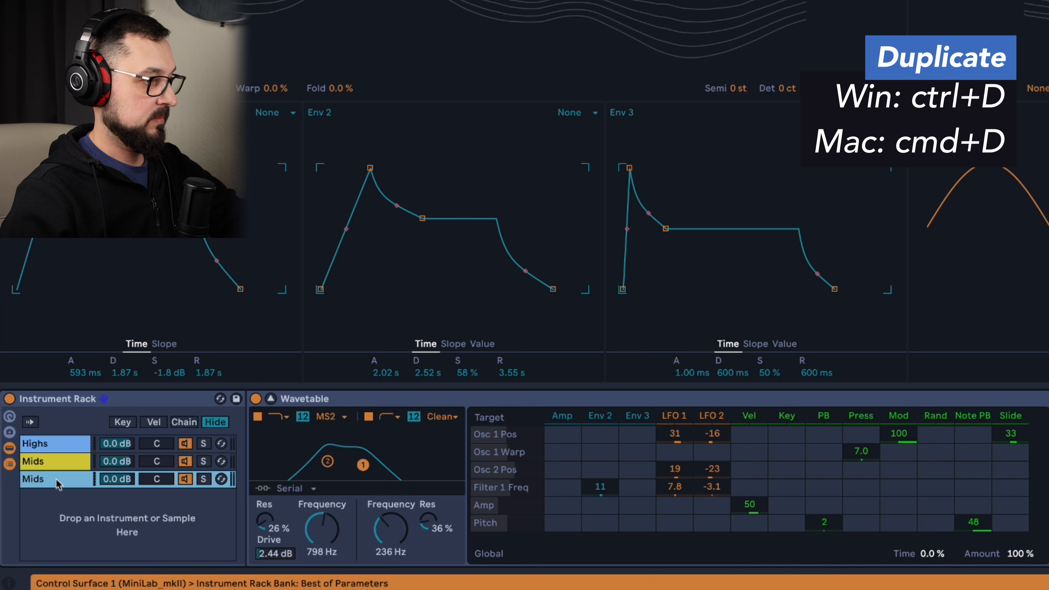
{"action": "key", "text": "ctrl+r"}
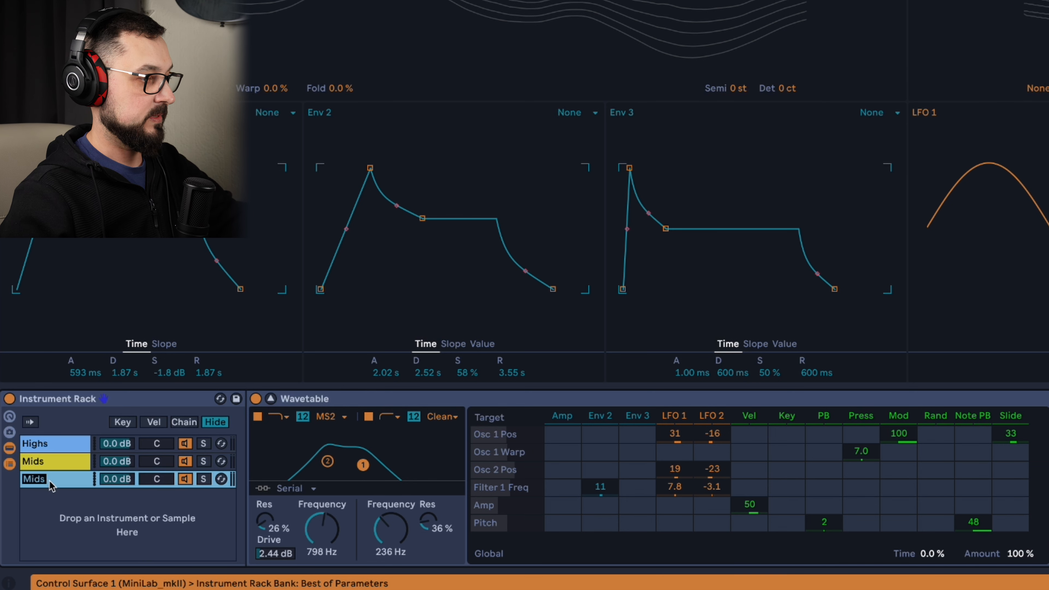
{"action": "type", "text": "Low"}
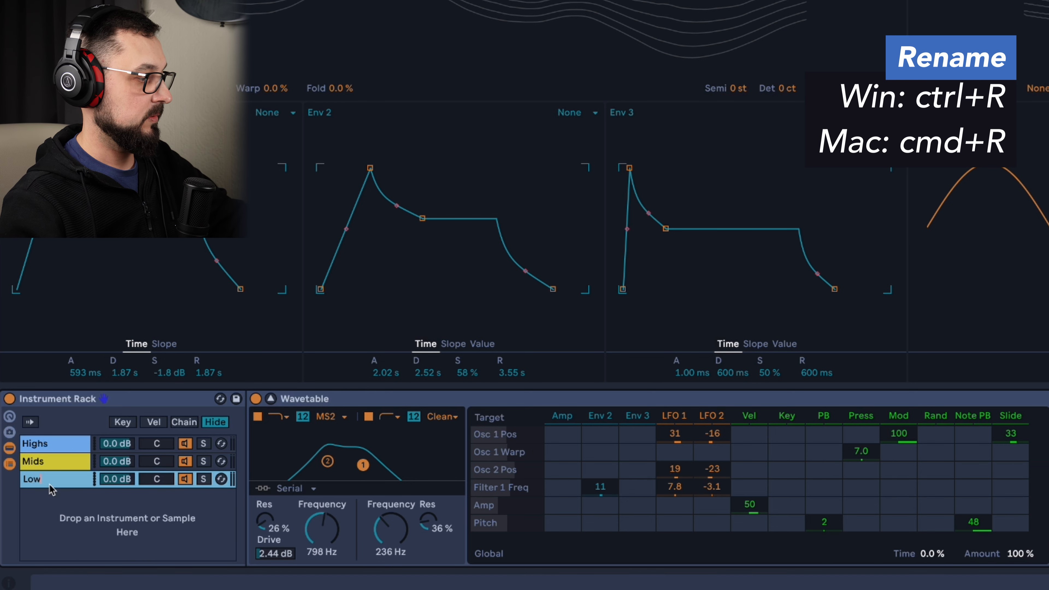
{"action": "type", "text": "s"}
{"action": "key", "text": "Return"}
Deactivate the Mids and Lows chains and color the Lows chain red.
{"action": "left_click", "coordinate": [185, 479]}
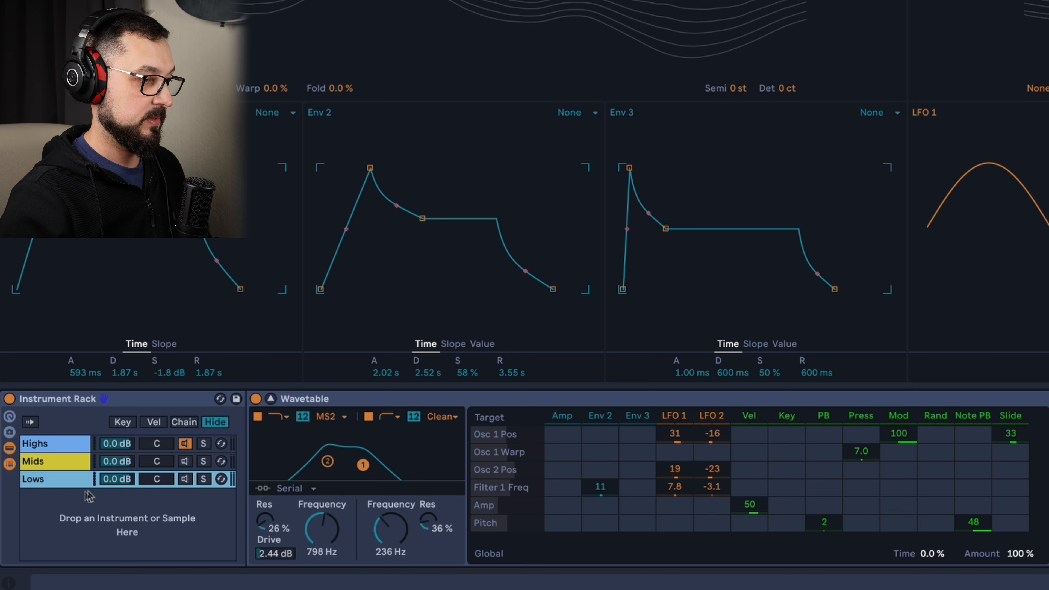
{"action": "right_click", "coordinate": [40, 487]}
{"action": "left_click", "coordinate": [59, 400]}
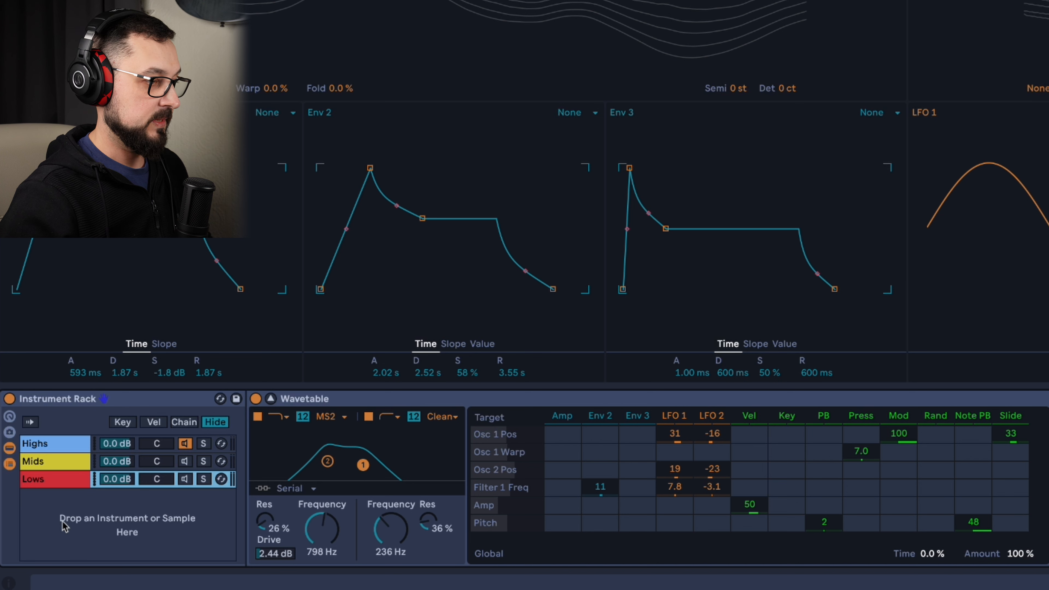
In the Highs chain, load the Ruby wavetable into oscillator 1 at 57% position, with oscillator 2 switched off.
{"action": "left_click", "coordinate": [67, 462]}
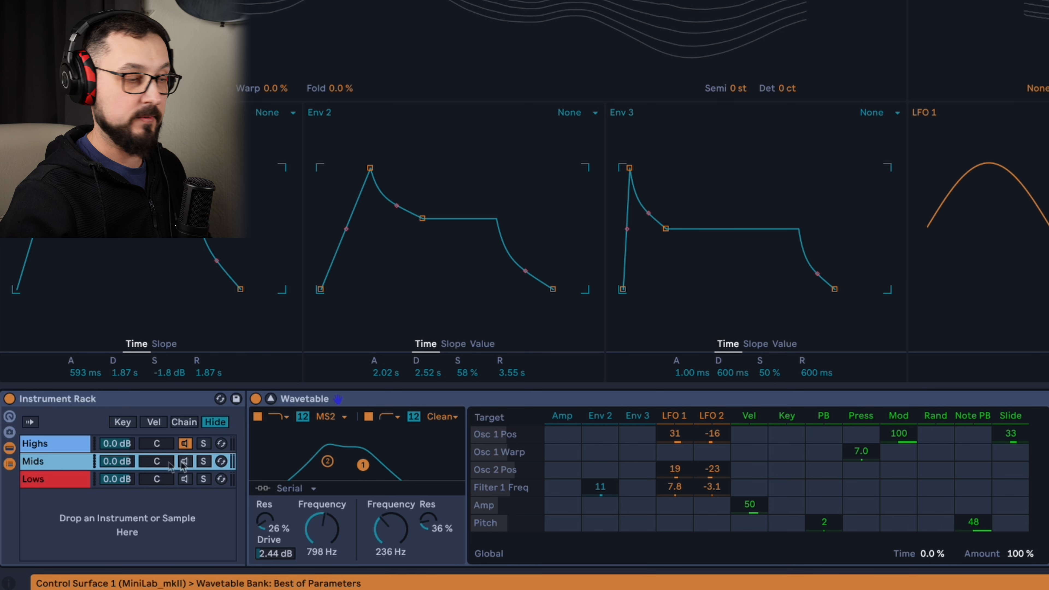
{"action": "left_click", "coordinate": [58, 451]}
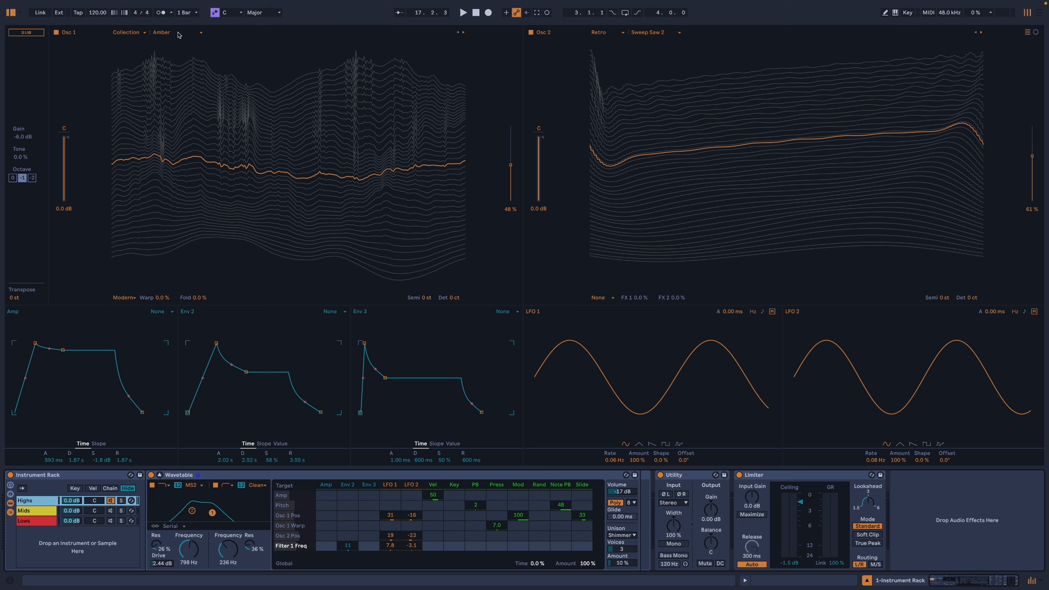
{"action": "left_click", "coordinate": [168, 36]}
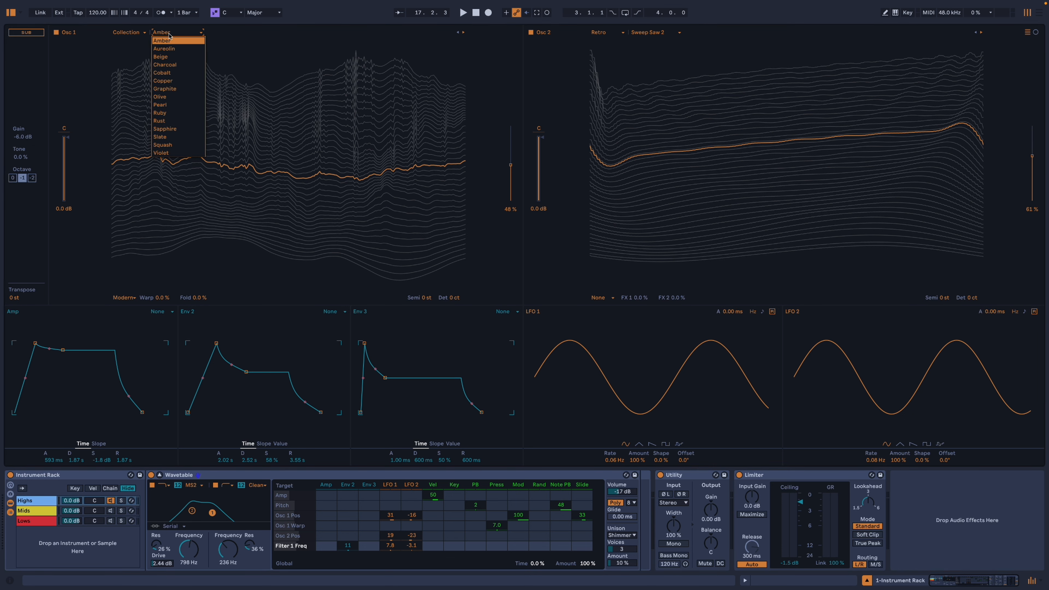
{"action": "left_click", "coordinate": [186, 111]}
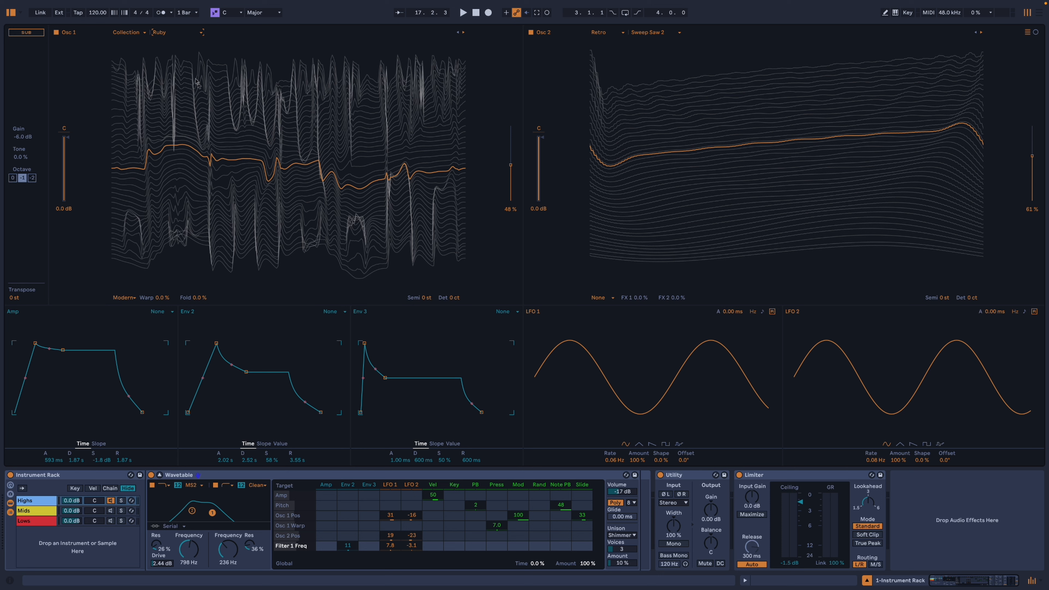
{"action": "left_click", "coordinate": [531, 32]}
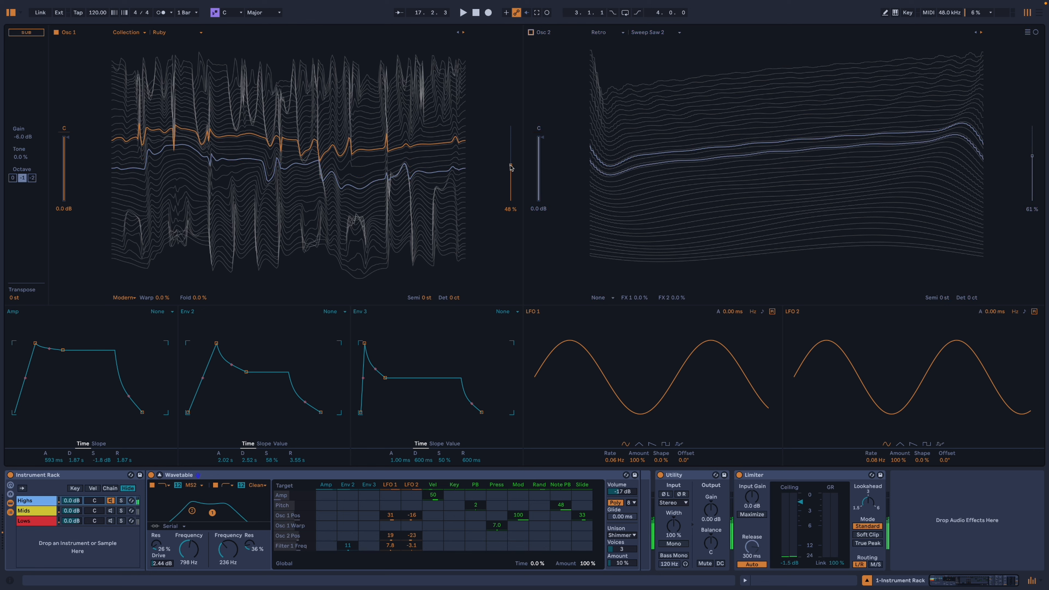
{"action": "left_click_drag", "start_coordinate": [511, 167], "coordinate": [511, 158]}
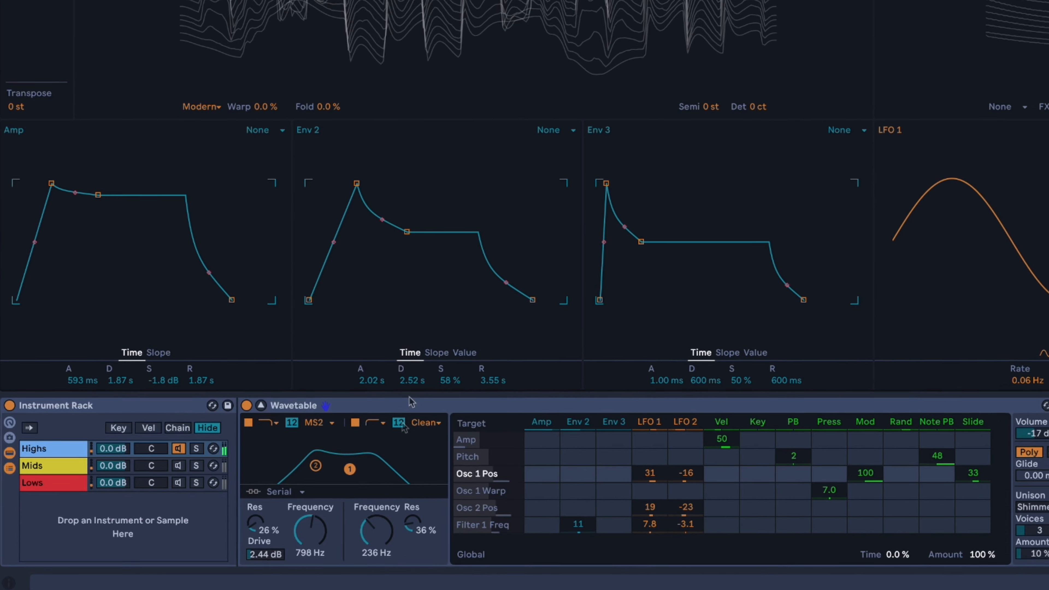
Set filter 1's frequency to 2.40 kHz and filter 2's to 798 Hz, with filter 2 on the MS2 circuit at 2.81 dB drive.
{"action": "left_click_drag", "start_coordinate": [371, 472], "coordinate": [394, 472]}
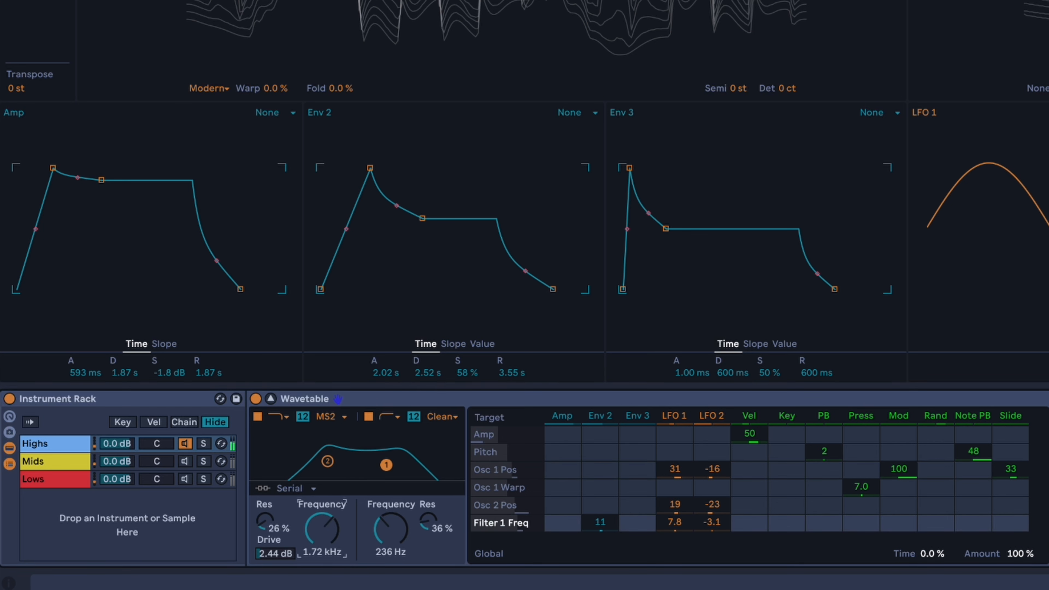
{"action": "left_click_drag", "start_coordinate": [384, 529], "coordinate": [333, 528]}
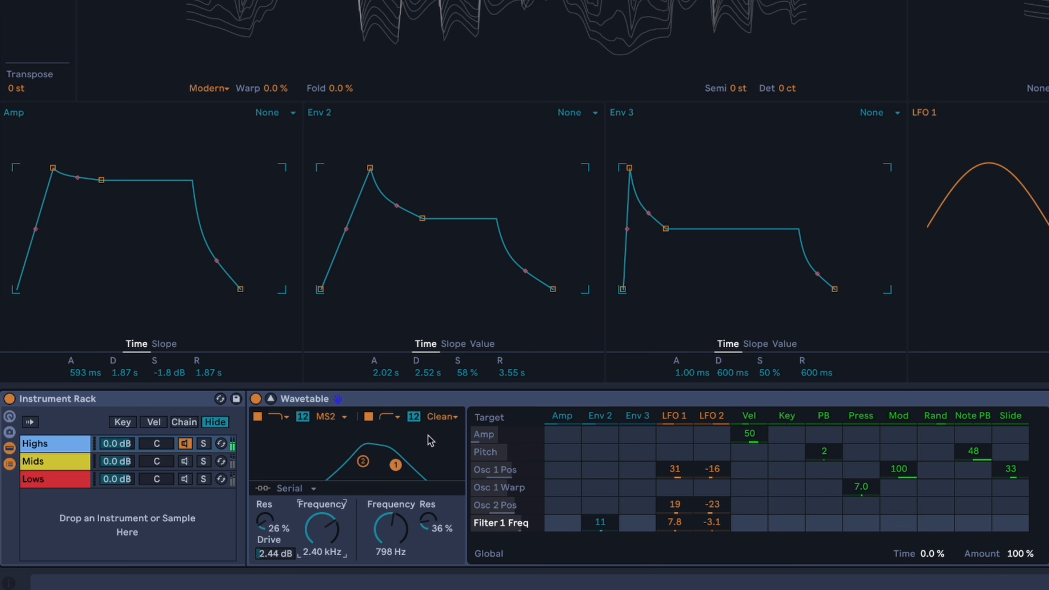
{"action": "left_click", "coordinate": [441, 417]}
{"action": "left_click", "coordinate": [444, 460]}
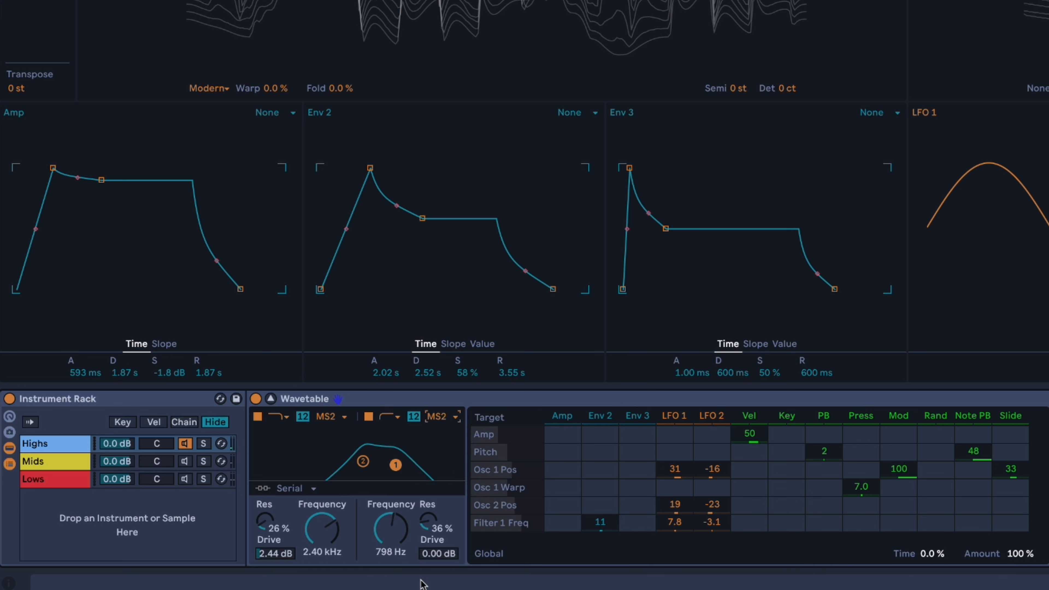
{"action": "mouse_move", "coordinate": [438, 556]}
{"action": "left_mouse_down"}
{"action": "mouse_move", "coordinate": [432, 524]}
{"action": "mouse_move", "coordinate": [439, 554]}
{"action": "left_mouse_up"}
Lower the Highs Wavetable's volume to -22 dB and set its unison to Noise with 5 voices and 20% amount.
{"action": "left_click_drag", "start_coordinate": [1046, 432], "coordinate": [1045, 438]}
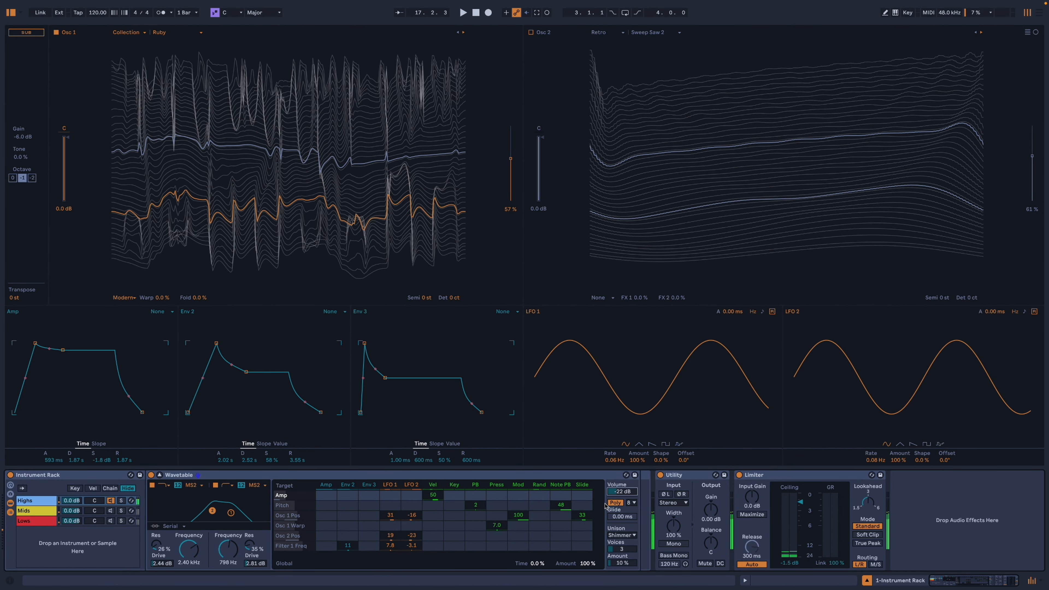
{"action": "left_click", "coordinate": [622, 535]}
{"action": "left_click", "coordinate": [628, 504]}
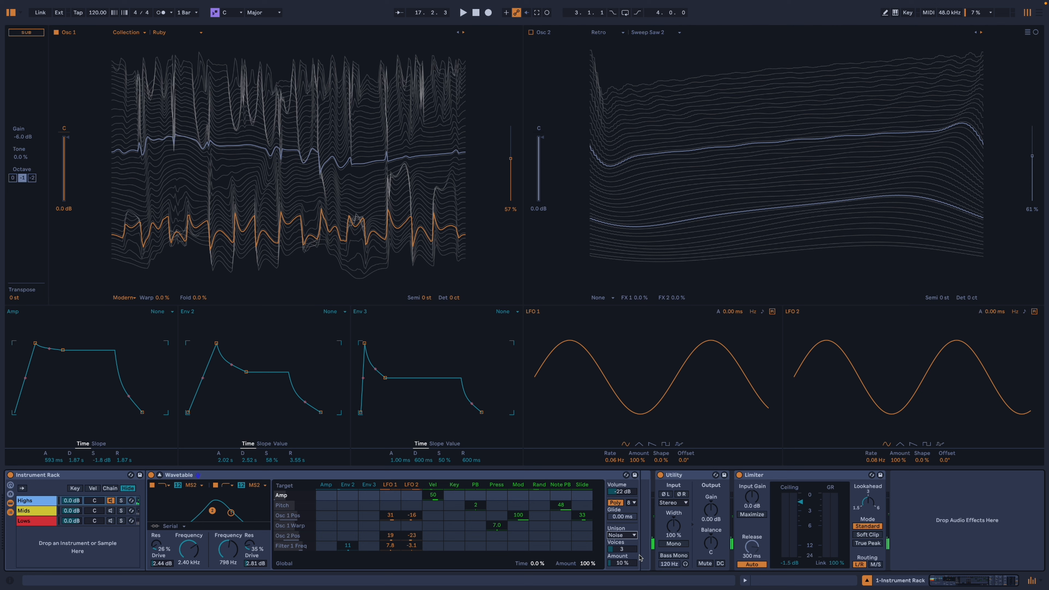
{"action": "left_click_drag", "start_coordinate": [622, 562], "coordinate": [611, 541]}
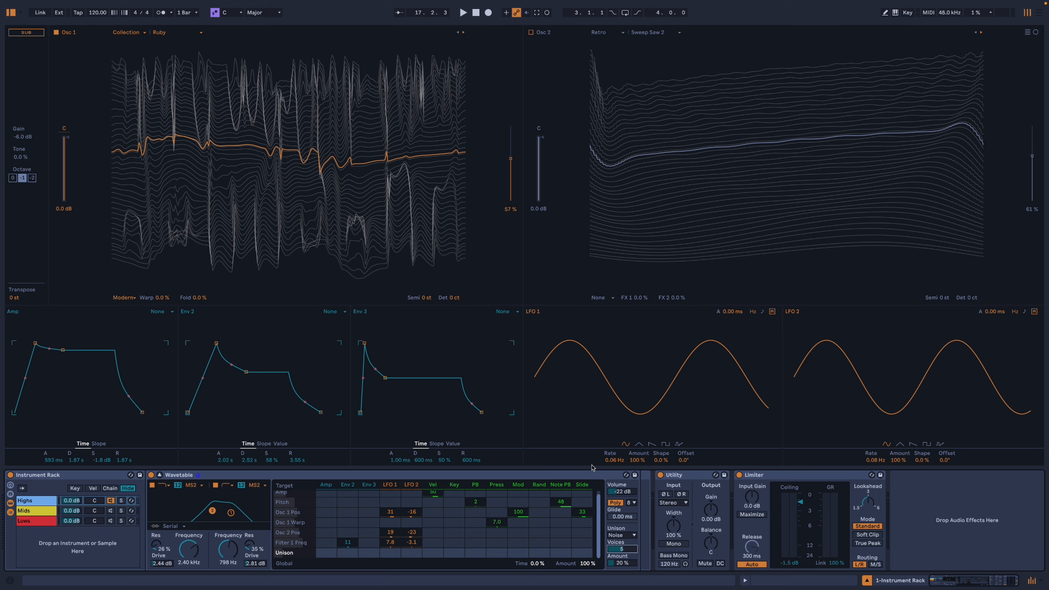
Shape envelope 2 with 85 ms attack, 2.90 s decay and 42% sustain, and adjust both LFO rates, with LFO 1 at 0.16 Hz.
{"action": "left_click_drag", "start_coordinate": [217, 346], "coordinate": [231, 383]}
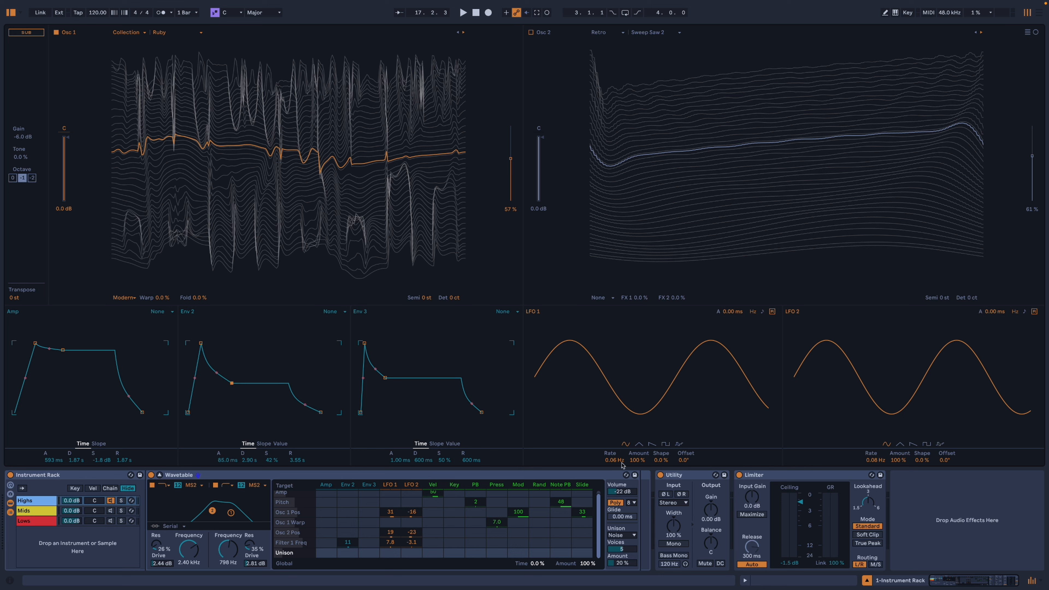
{"action": "left_click_drag", "start_coordinate": [615, 460], "coordinate": [619, 464]}
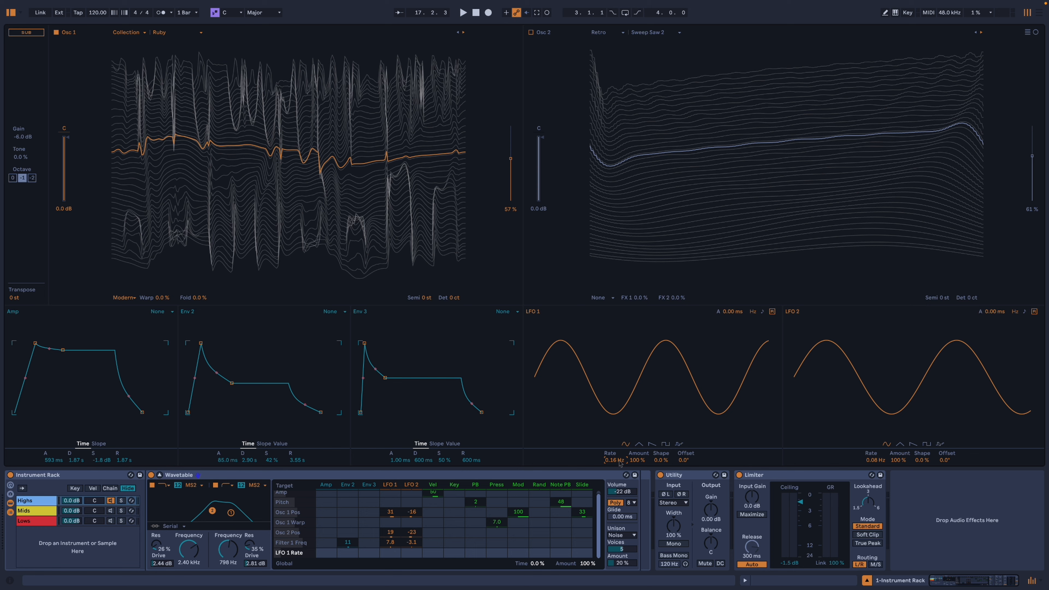
{"action": "left_click_drag", "start_coordinate": [874, 460], "coordinate": [875, 470]}
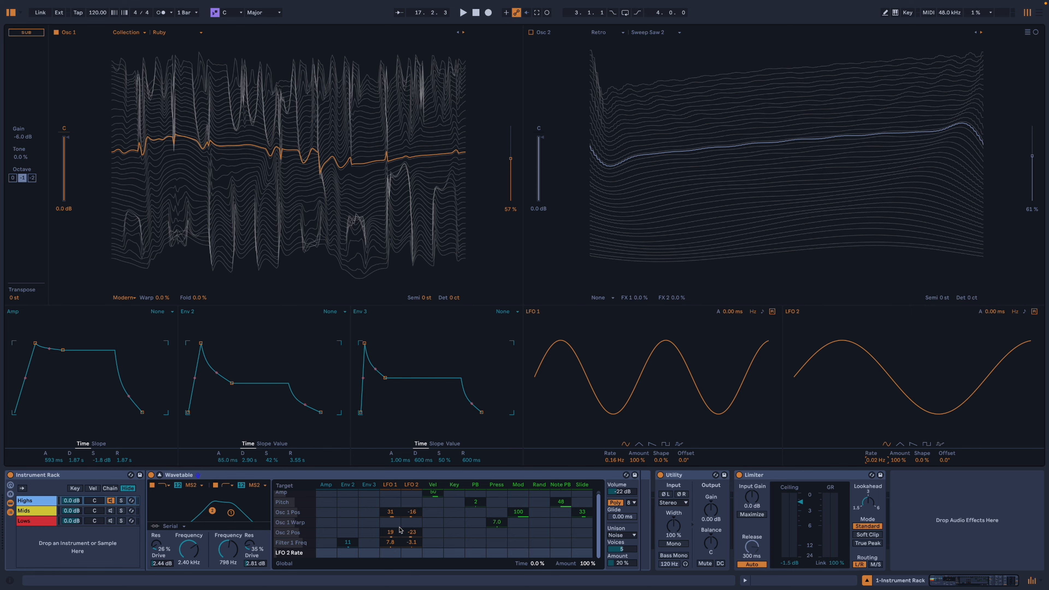
Modulate oscillator 2's position by 3.1 from Rand and 7.8 from LFO 2, and filter 1's frequency by -4.7 from Rand.
{"action": "left_click", "coordinate": [538, 536]}
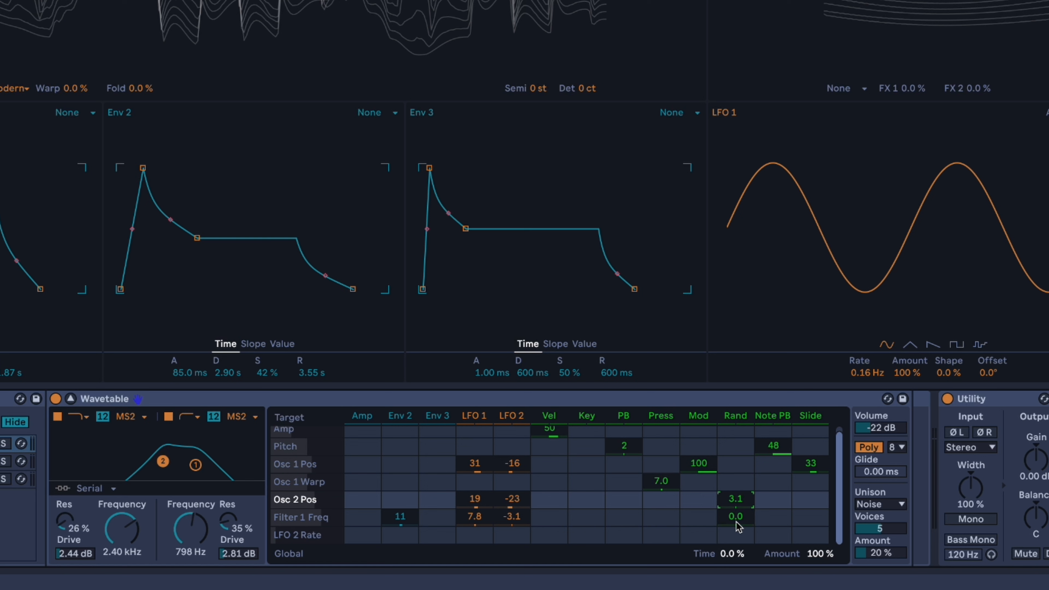
{"action": "left_click_drag", "start_coordinate": [735, 519], "coordinate": [736, 526]}
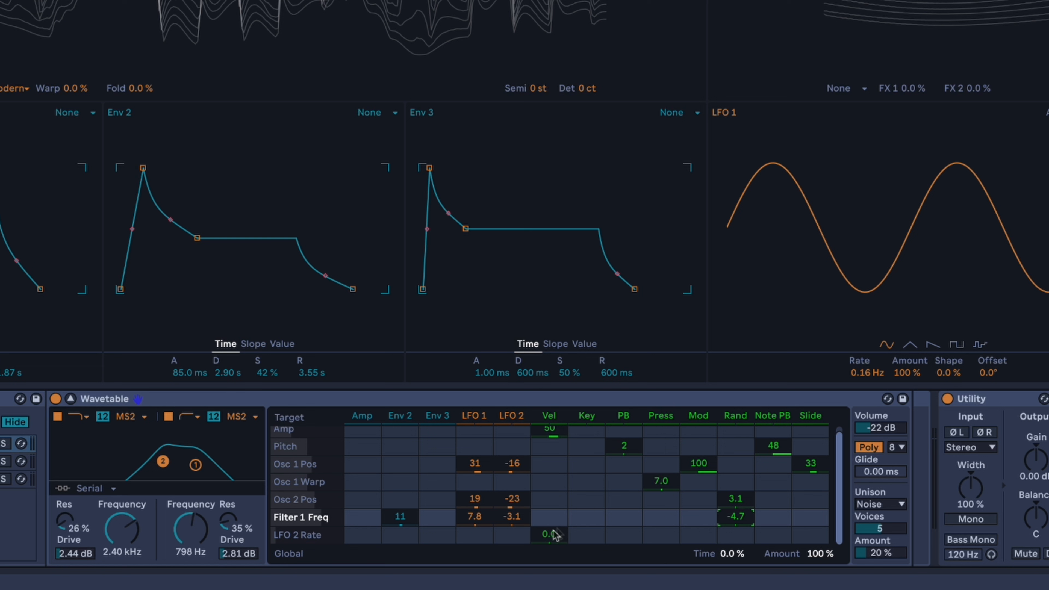
{"action": "left_click_drag", "start_coordinate": [512, 499], "coordinate": [512, 497]}
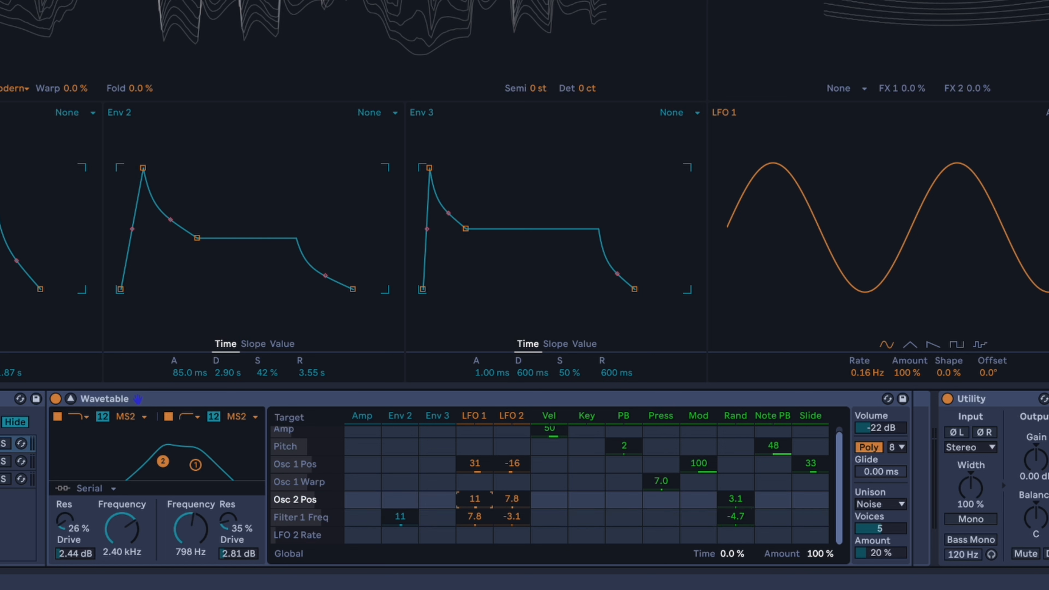
{"action": "left_click", "coordinate": [486, 519]}
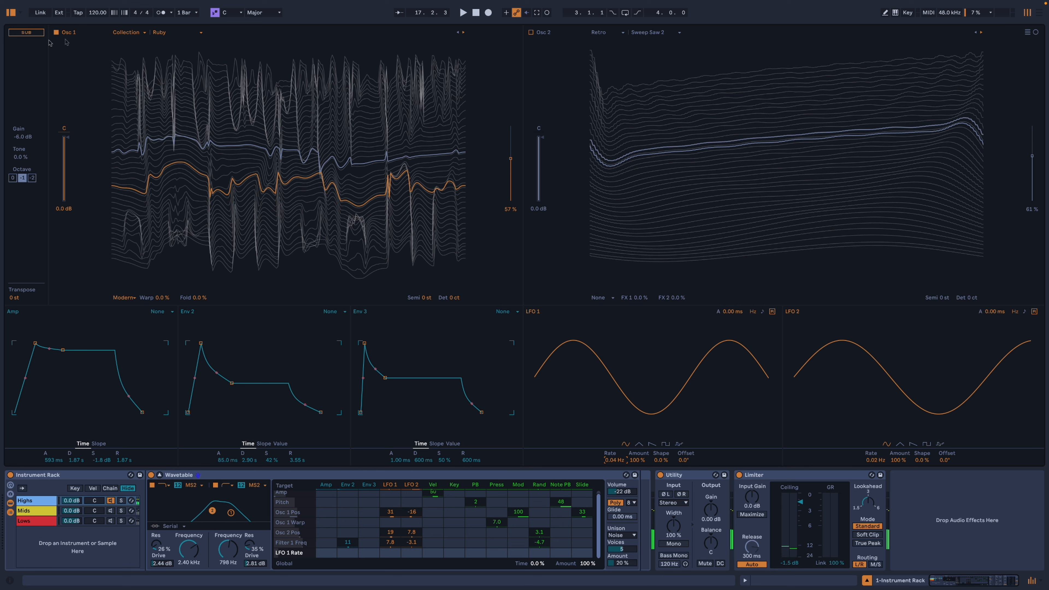
Turn the Highs layer's oscillator 1 off and oscillator 2 on, and detune oscillator 2 by 5 ct.
{"action": "left_click", "coordinate": [56, 33]}
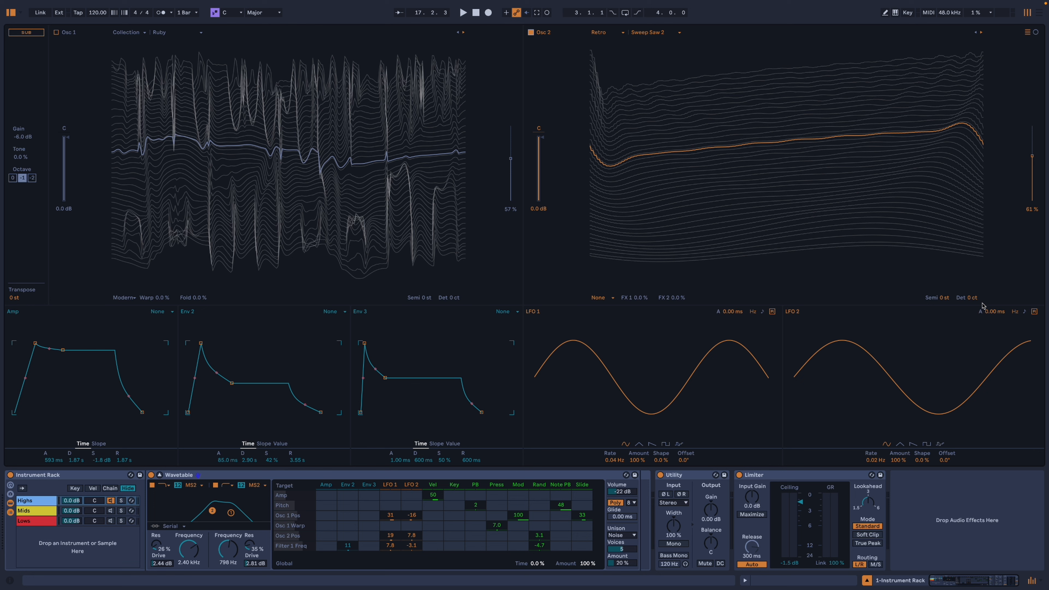
{"action": "left_click_drag", "start_coordinate": [979, 301], "coordinate": [978, 295]}
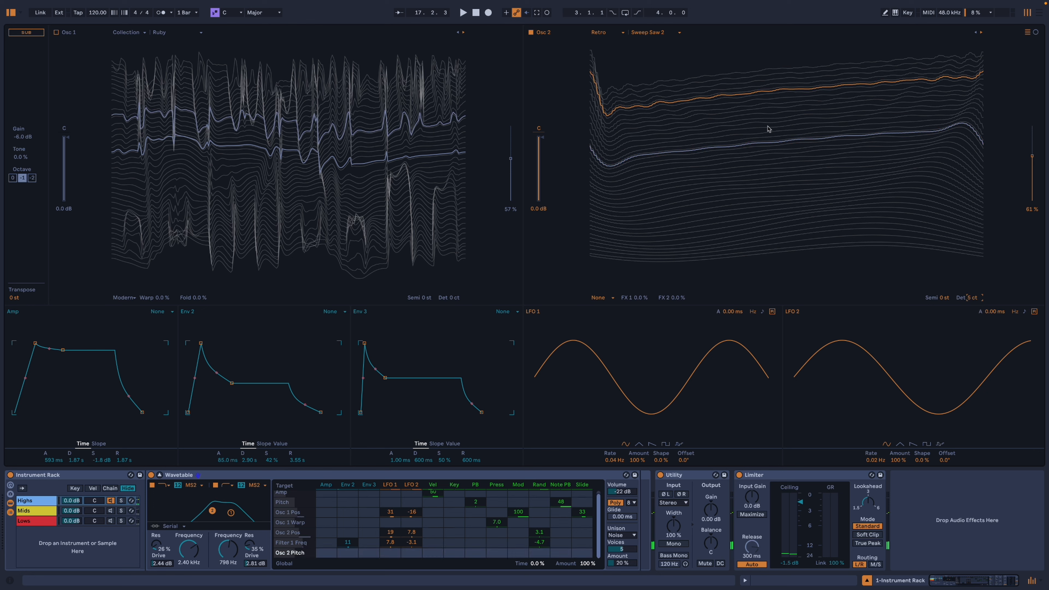
Load the Sub3 Shapes wavetable from the Vintage category into oscillator 2 and transpose it by -12 st.
{"action": "left_click", "coordinate": [663, 33]}
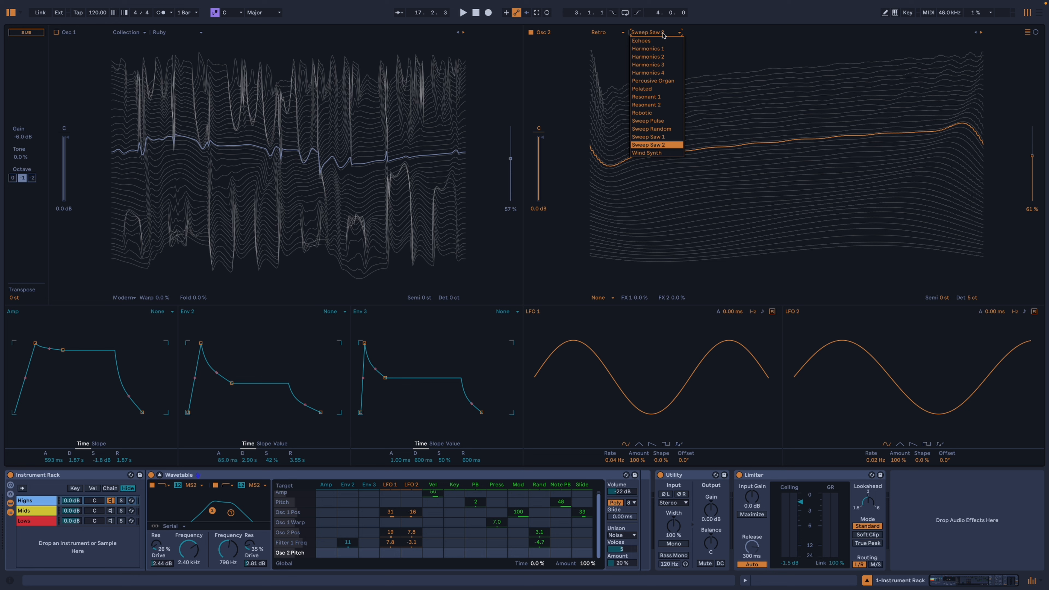
{"action": "left_click", "coordinate": [613, 37]}
{"action": "left_click", "coordinate": [606, 126]}
{"action": "left_click", "coordinate": [598, 33]}
{"action": "left_click", "coordinate": [606, 131]}
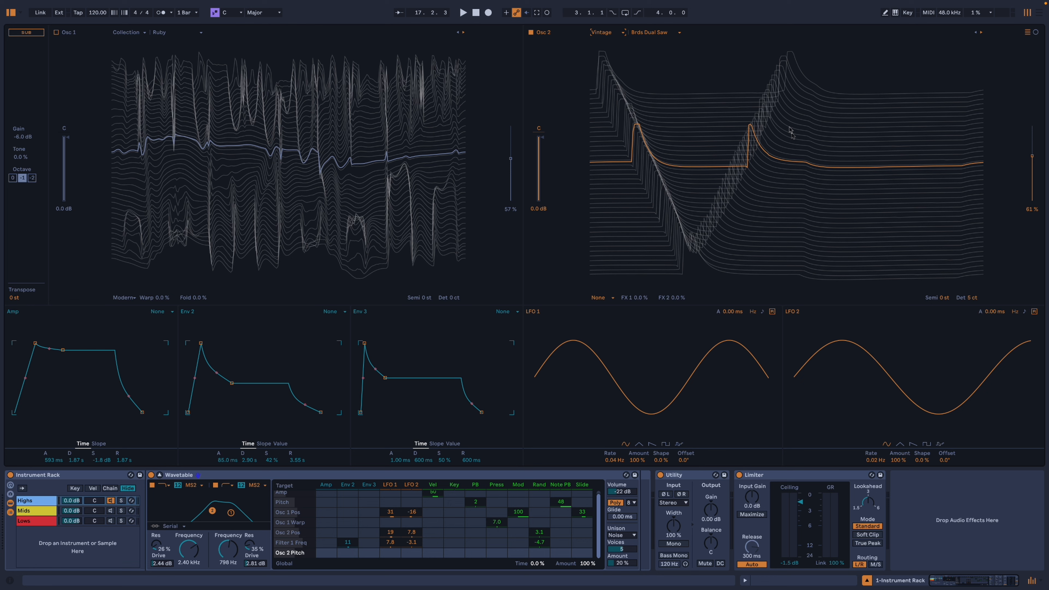
{"action": "left_click", "coordinate": [678, 37]}
{"action": "left_click", "coordinate": [663, 127]}
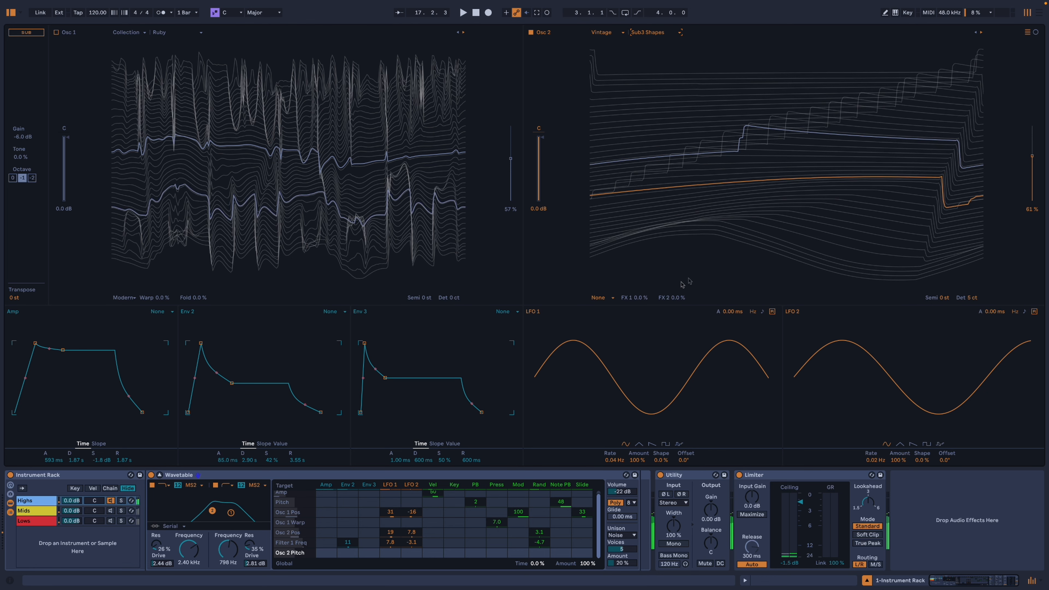
{"action": "left_click_drag", "start_coordinate": [945, 298], "coordinate": [944, 324]}
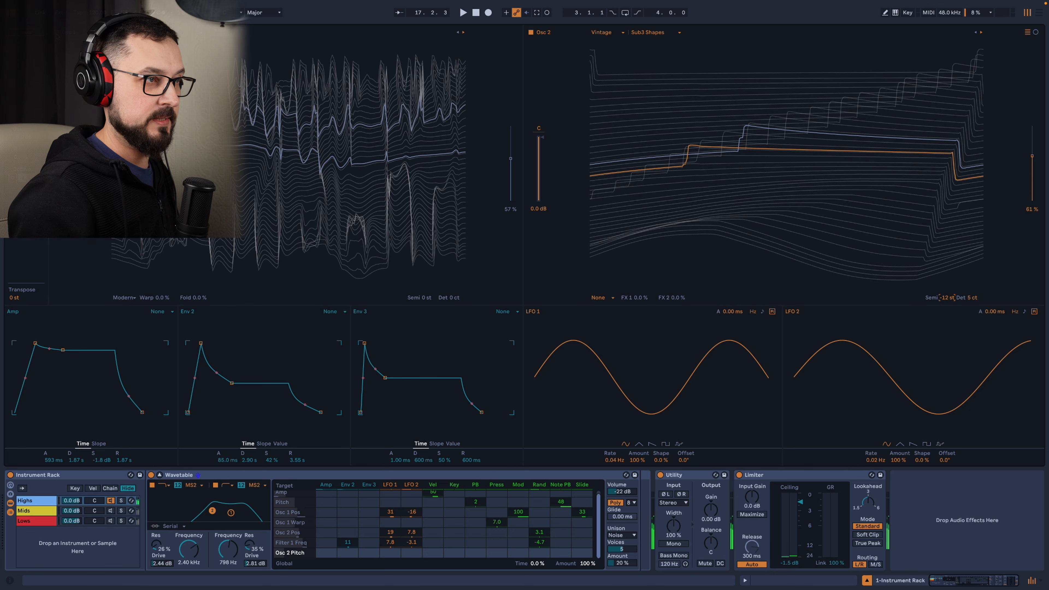
Turn oscillator 1 back on at 56% position, and set filter 1 to 2.15 kHz with 38% resonance.
{"action": "left_click", "coordinate": [56, 32]}
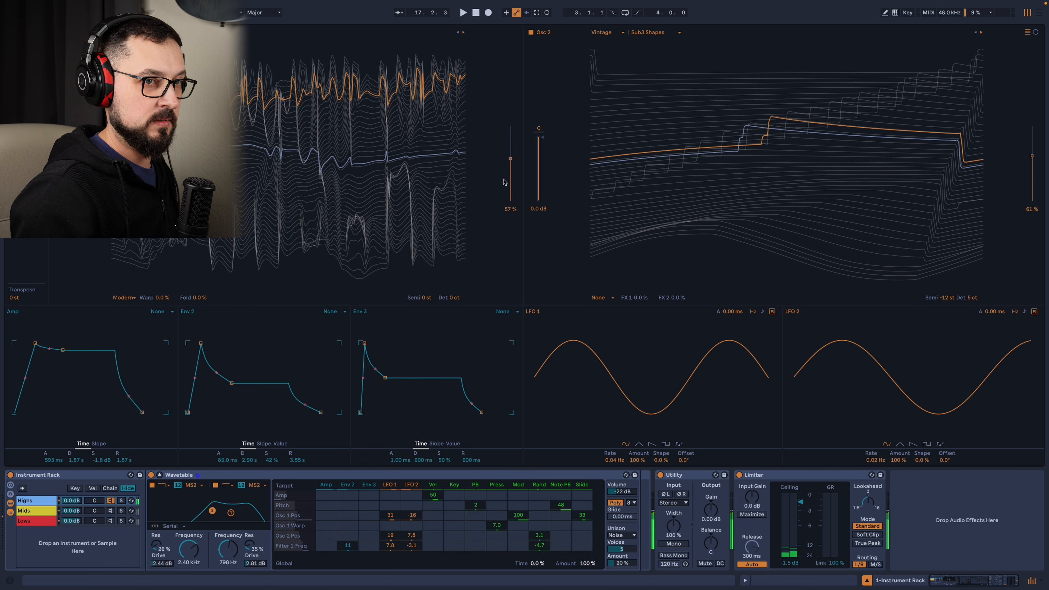
{"action": "left_click_drag", "start_coordinate": [511, 158], "coordinate": [511, 159]}
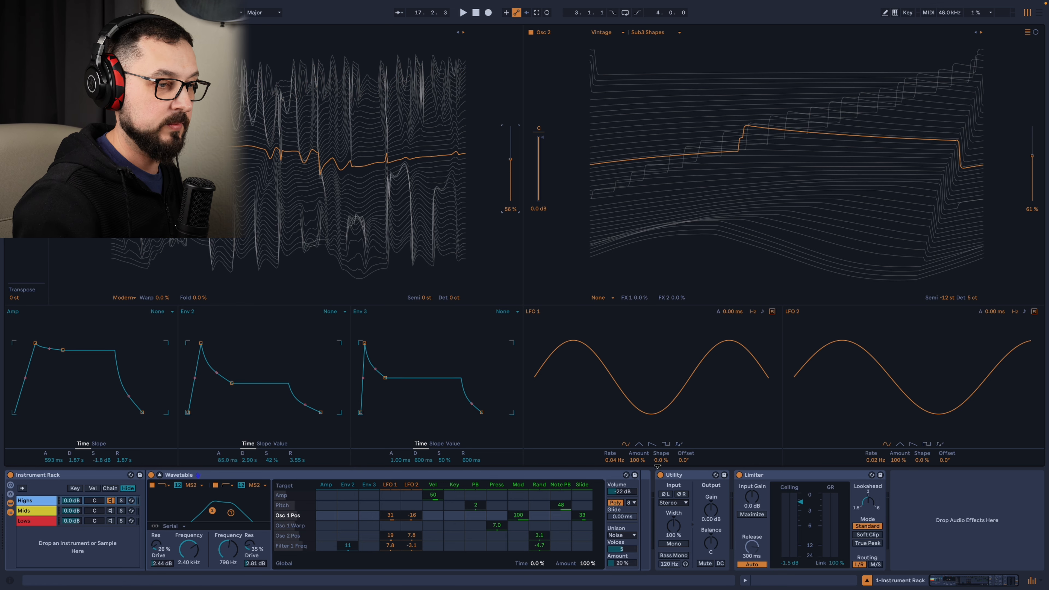
{"action": "left_click_drag", "start_coordinate": [163, 549], "coordinate": [188, 562]}
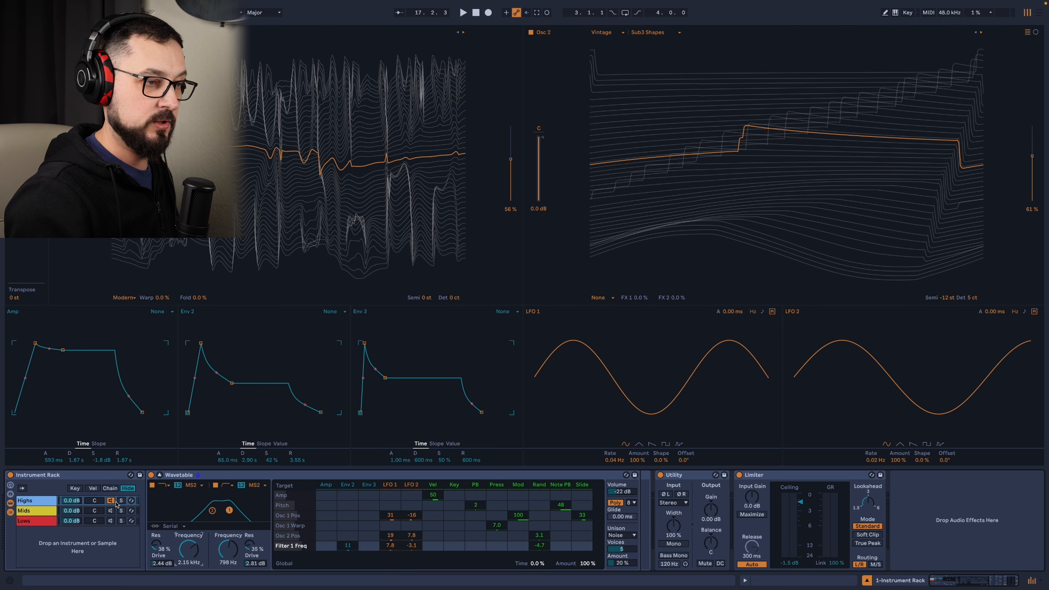
Solo the Lows chain with only oscillator 1 on Basic Shapes, and set filter 1 to 213 Hz and filter 2 to 43.2 Hz.
{"action": "left_click", "coordinate": [100, 521]}
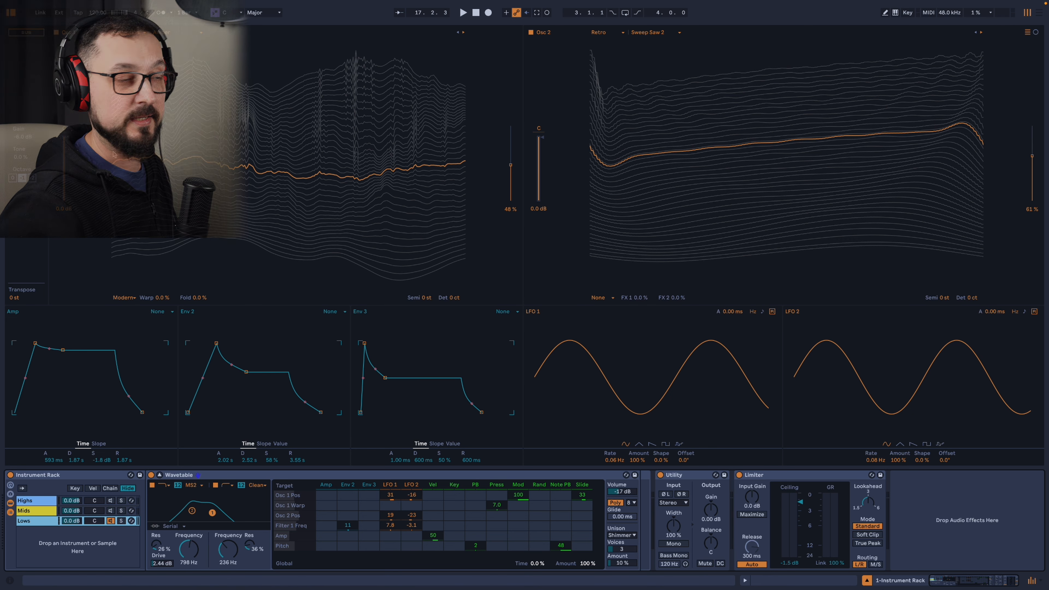
{"action": "left_click", "coordinate": [127, 33]}
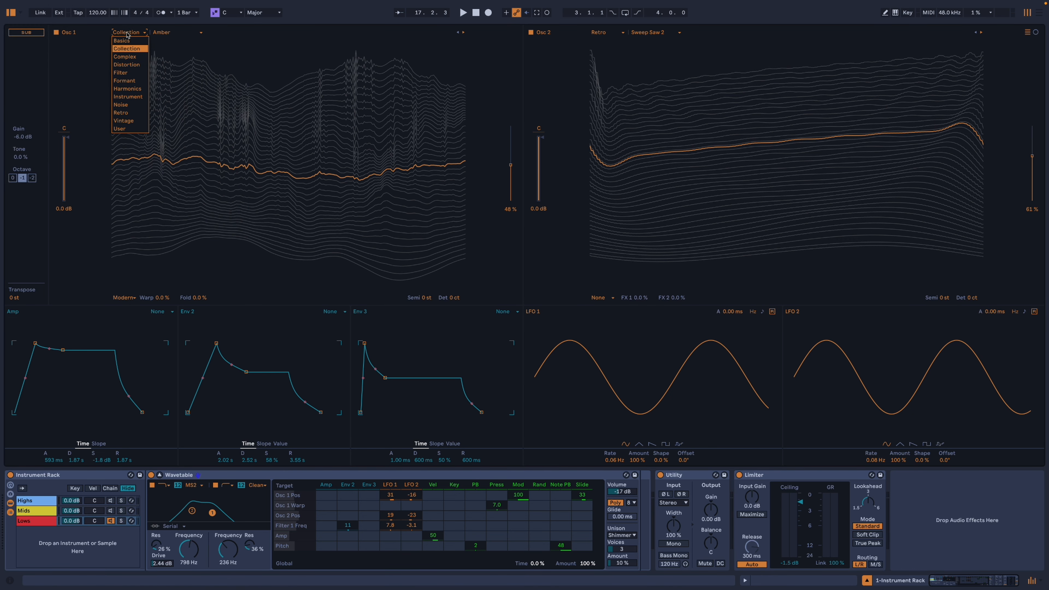
{"action": "left_click", "coordinate": [132, 41]}
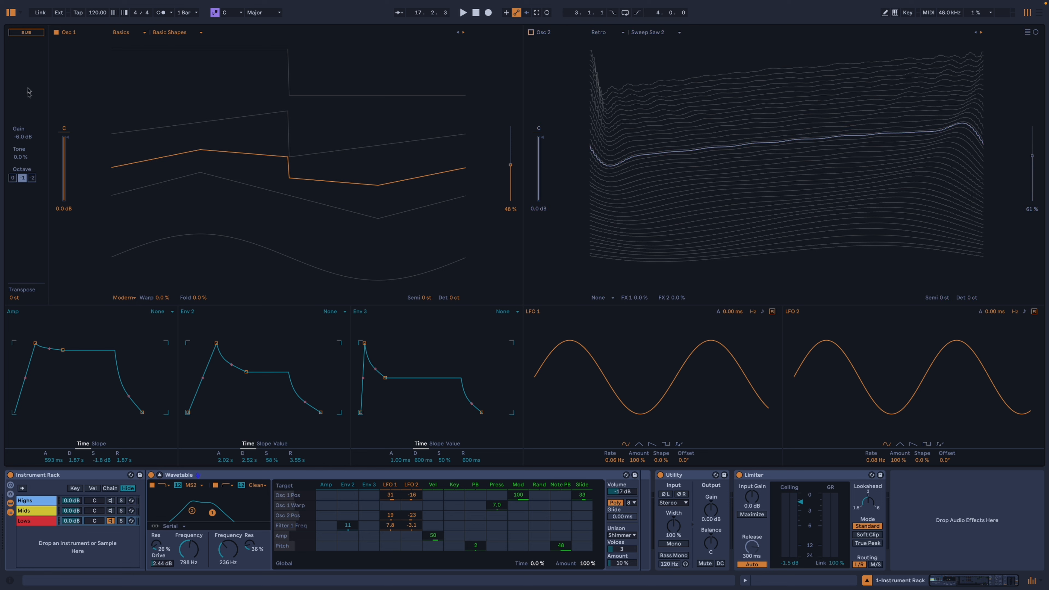
{"action": "mouse_move", "coordinate": [186, 550]}
{"action": "left_mouse_down"}
{"action": "mouse_move", "coordinate": [185, 574]}
{"action": "mouse_move", "coordinate": [229, 566]}
{"action": "mouse_move", "coordinate": [229, 575]}
{"action": "mouse_move", "coordinate": [197, 558]}
{"action": "left_mouse_up"}
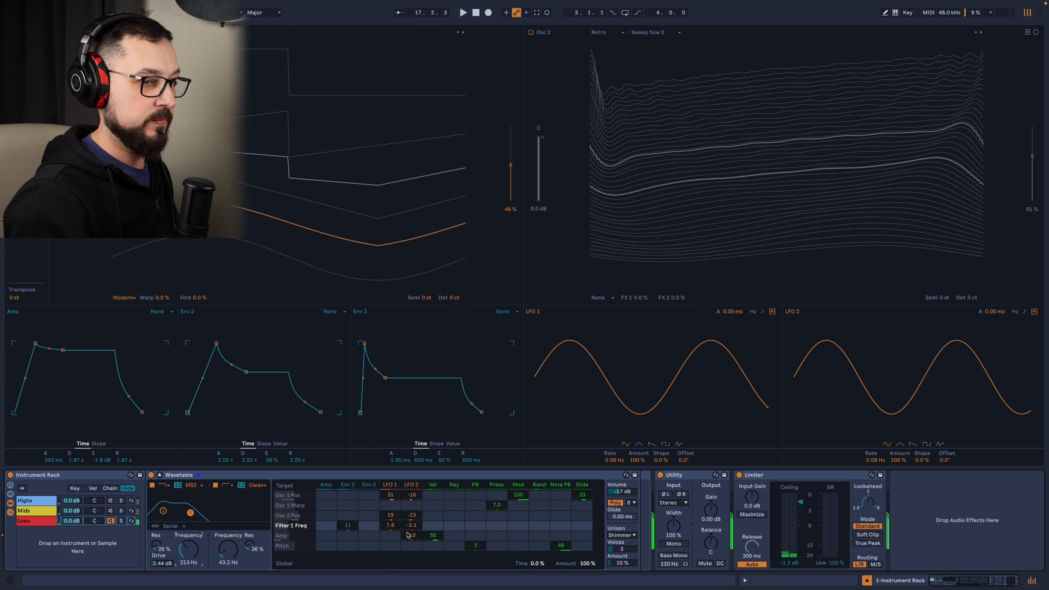
Clear the LFO 1 and LFO 2 modulation of both oscillator positions and filter 1's frequency, plus the filter's Env 2 modulation.
{"action": "double_click", "coordinate": [391, 516]}
{"action": "double_click", "coordinate": [390, 526]}
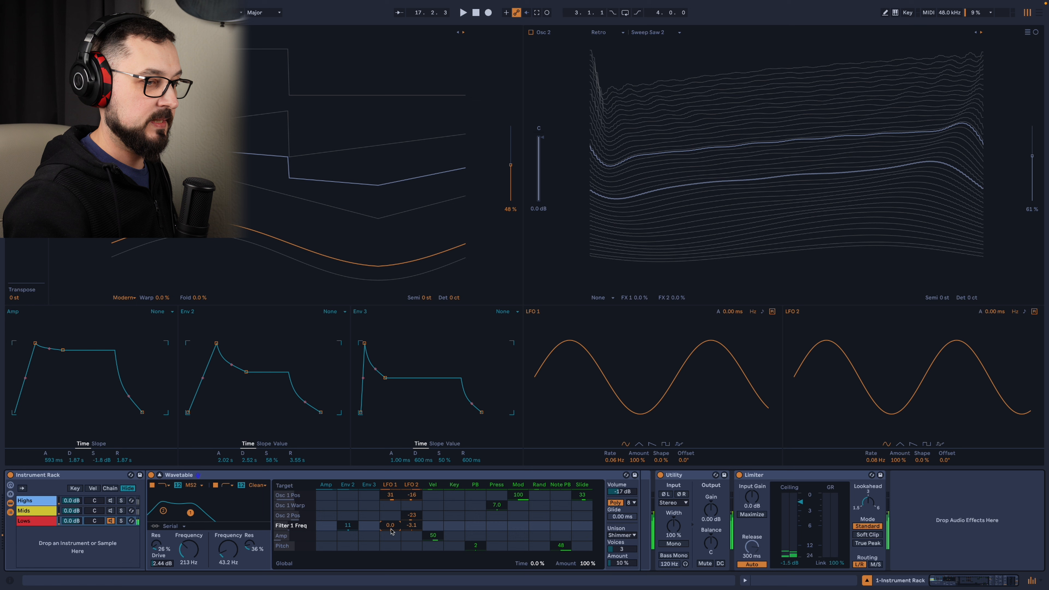
{"action": "double_click", "coordinate": [412, 526]}
{"action": "double_click", "coordinate": [411, 515]}
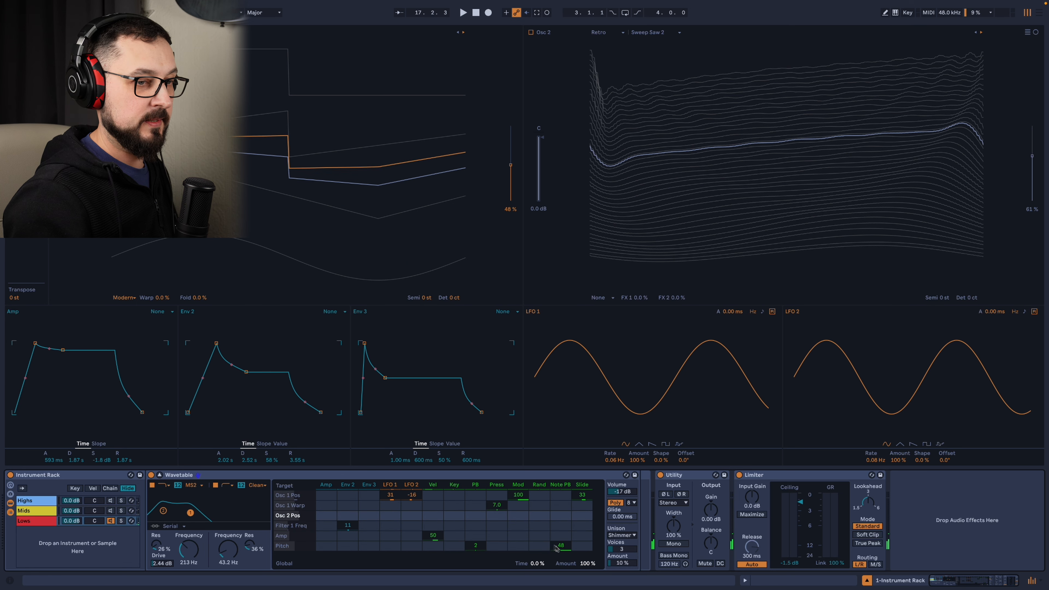
{"action": "double_click", "coordinate": [348, 527]}
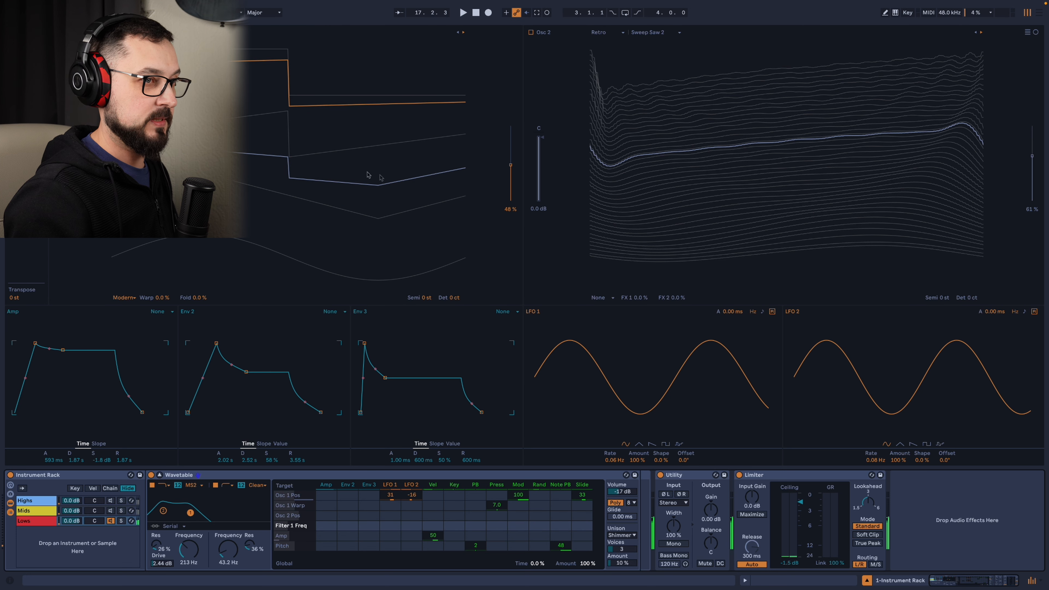
{"action": "double_click", "coordinate": [391, 494]}
{"action": "double_click", "coordinate": [411, 495]}
Set oscillator 1 of the Lows to 72% position and -12 st, with unison set to None.
{"action": "left_click_drag", "start_coordinate": [289, 187], "coordinate": [289, 155]}
{"action": "mouse_move", "coordinate": [511, 152]}
{"action": "left_mouse_down"}
{"action": "mouse_move", "coordinate": [510, 197]}
{"action": "mouse_move", "coordinate": [510, 136]}
{"action": "mouse_move", "coordinate": [511, 148]}
{"action": "left_mouse_up"}
{"action": "left_click", "coordinate": [634, 533]}
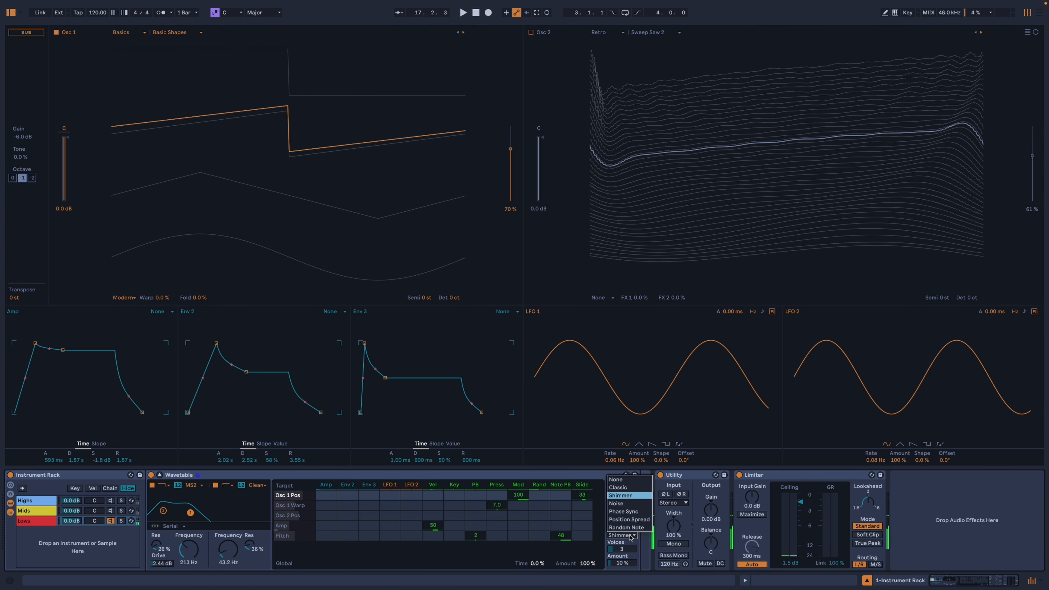
{"action": "left_click", "coordinate": [627, 481]}
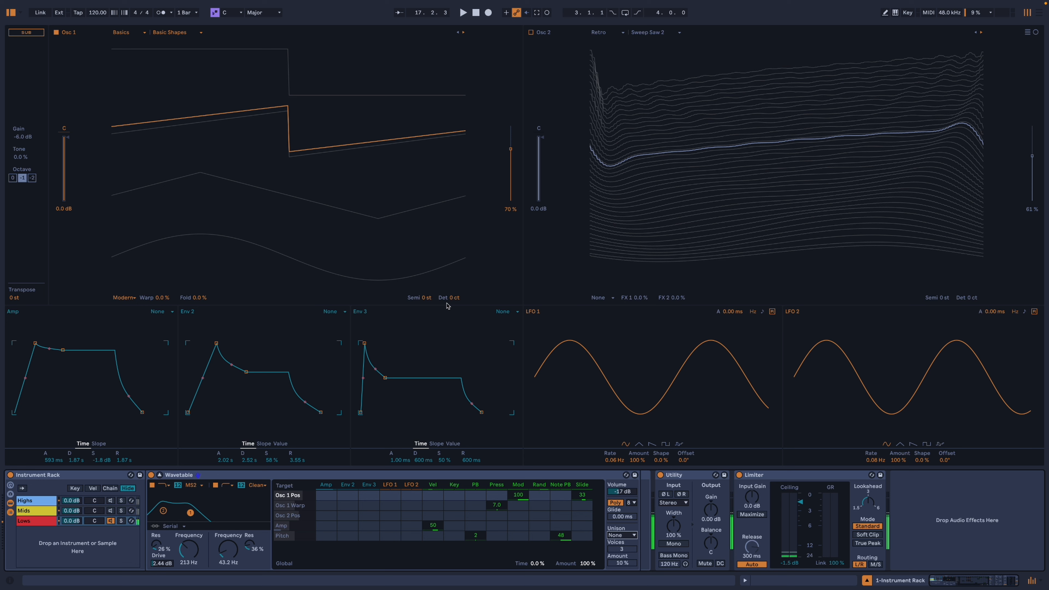
{"action": "left_click", "coordinate": [427, 297]}
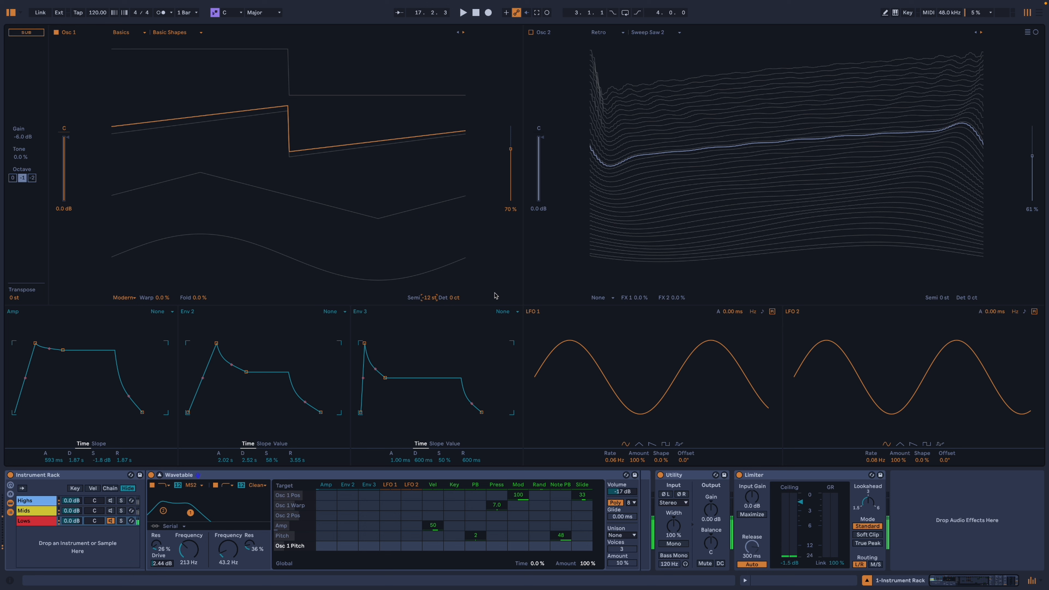
{"action": "left_click_drag", "start_coordinate": [424, 153], "coordinate": [418, 116]}
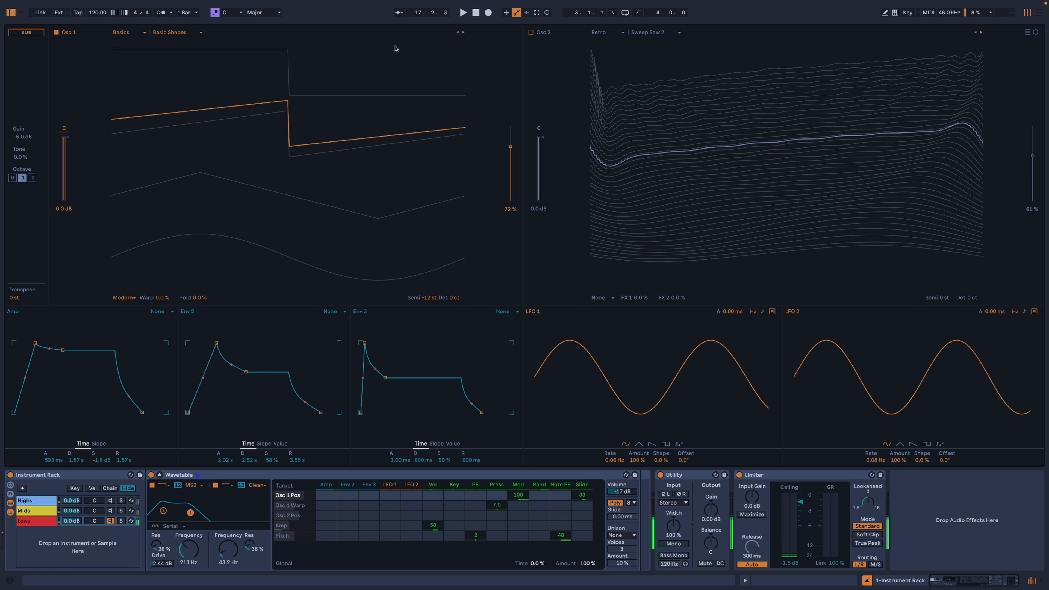
Turn oscillator 1 off and oscillator 2 on, and load the Sub 3 wavetable from Basics into oscillator 2.
{"action": "left_click", "coordinate": [57, 32]}
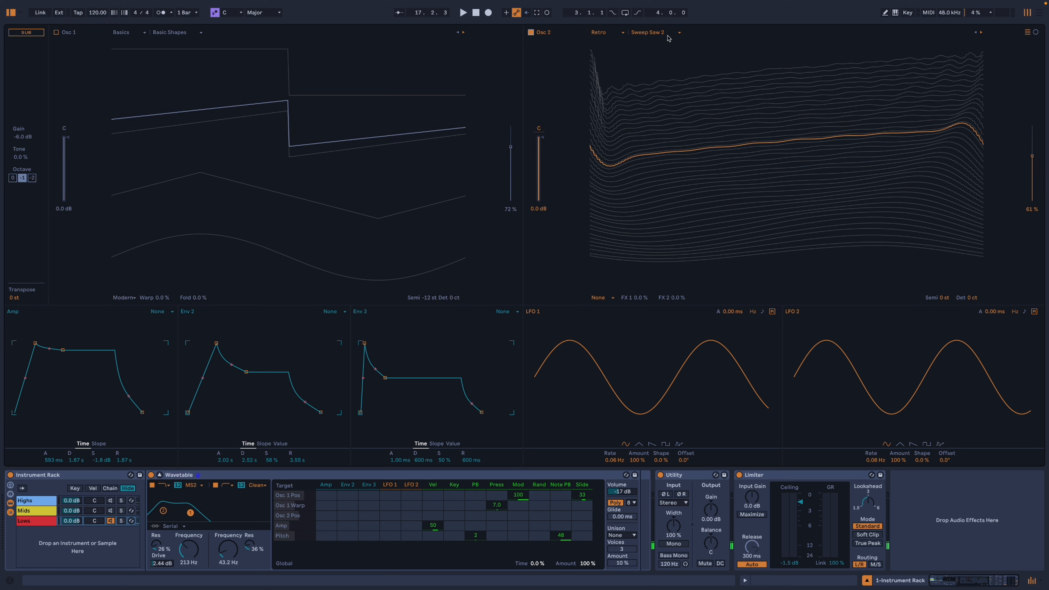
{"action": "left_click", "coordinate": [606, 33]}
{"action": "left_click", "coordinate": [604, 41]}
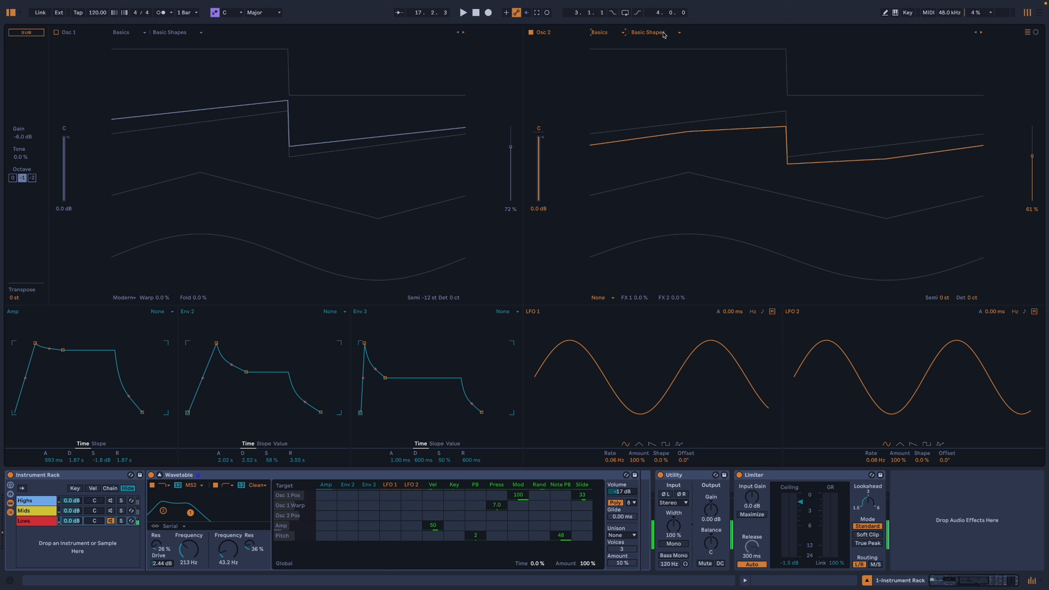
{"action": "left_click", "coordinate": [669, 32]}
{"action": "left_click", "coordinate": [661, 73]}
Set oscillator 2's position to 44% and filter 1 to 286 Hz with 39% resonance.
{"action": "left_click_drag", "start_coordinate": [708, 108], "coordinate": [707, 32]}
{"action": "left_click_drag", "start_coordinate": [740, 70], "coordinate": [740, 197]}
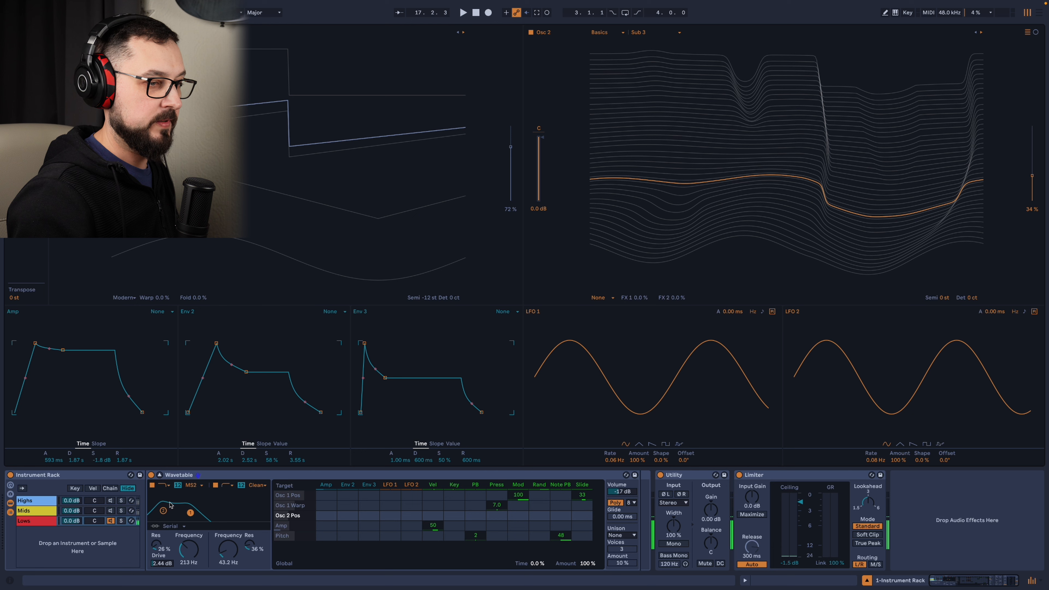
{"action": "left_click_drag", "start_coordinate": [192, 514], "coordinate": [193, 511]}
{"action": "left_click_drag", "start_coordinate": [747, 196], "coordinate": [748, 176]}
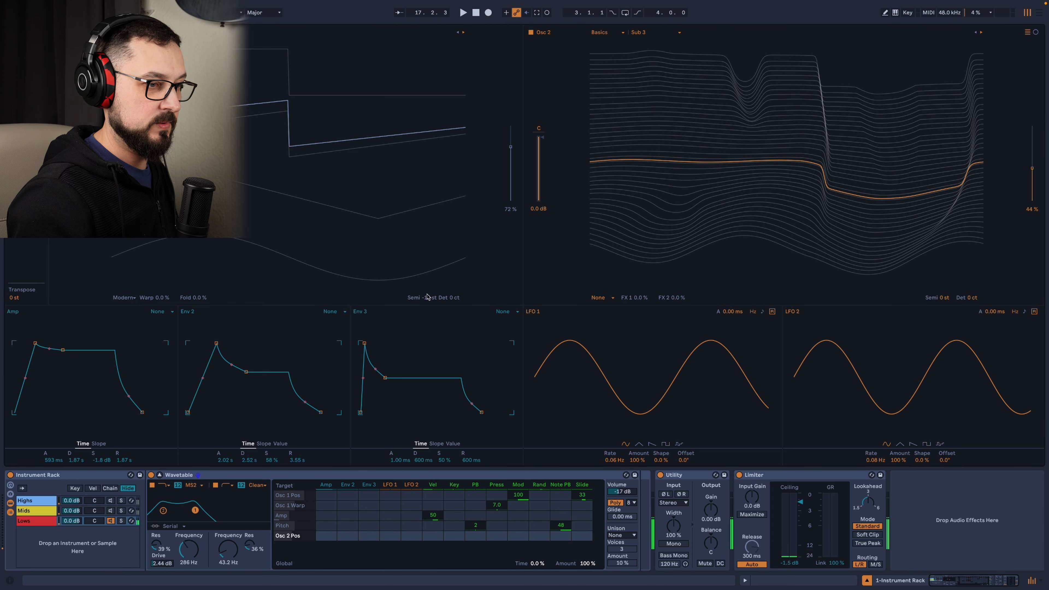
Try the SMP and PRD circuits on filter 1, varying its frequency and resonance down to 268 Hz and 36%.
{"action": "left_click", "coordinate": [203, 488]}
{"action": "left_click", "coordinate": [200, 517]}
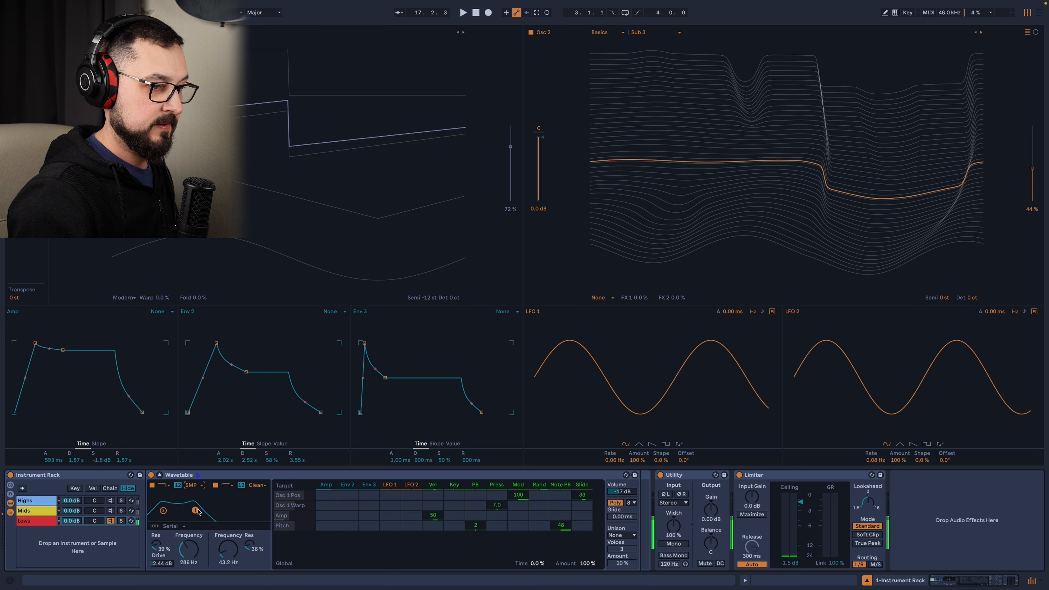
{"action": "left_click", "coordinate": [197, 487]}
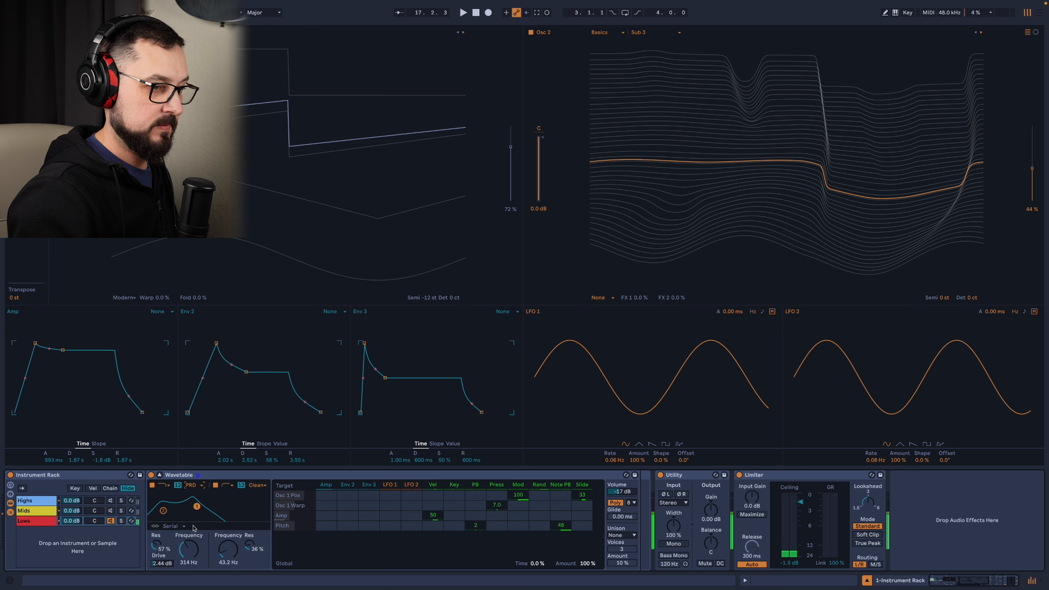
{"action": "left_click", "coordinate": [191, 526]}
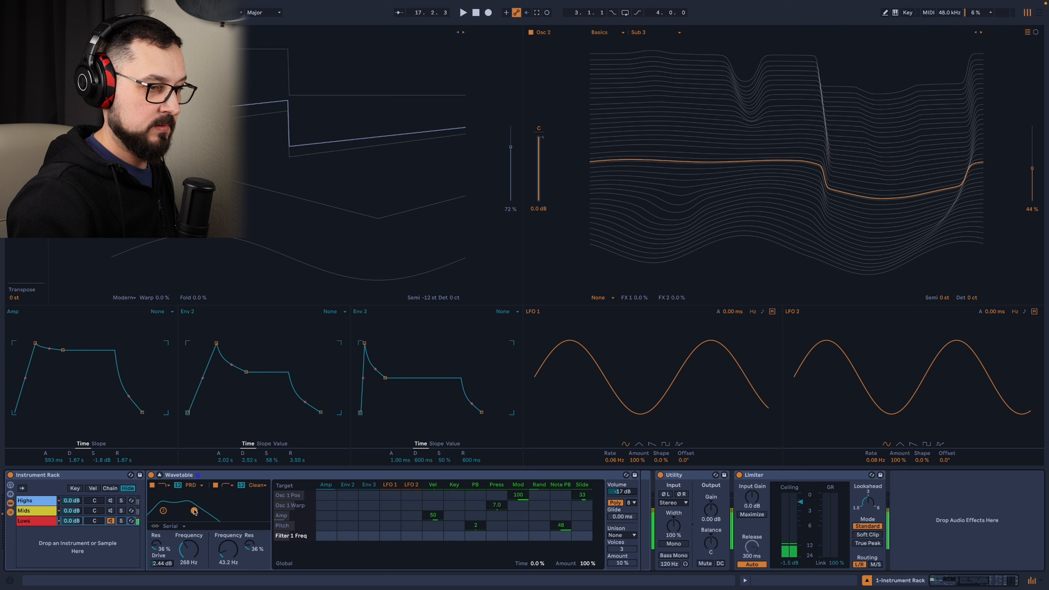
Set filter 1 to the OSR circuit at 295 Hz with 26% resonance and 0.00 dB drive.
{"action": "left_click", "coordinate": [196, 487]}
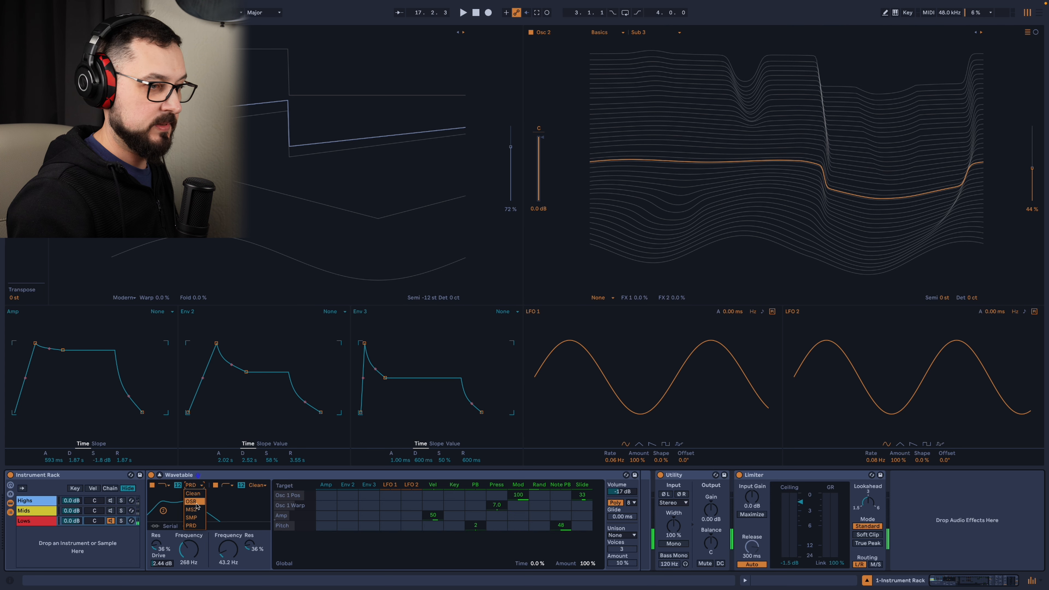
{"action": "left_click", "coordinate": [197, 502]}
{"action": "left_click_drag", "start_coordinate": [193, 513], "coordinate": [196, 510]}
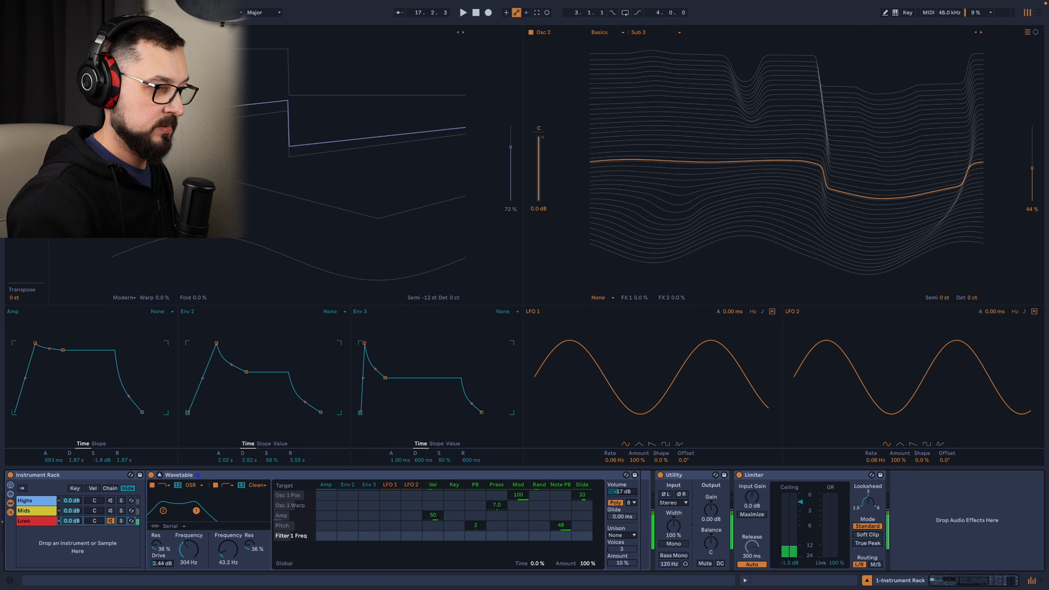
{"action": "left_click_drag", "start_coordinate": [162, 564], "coordinate": [162, 577]}
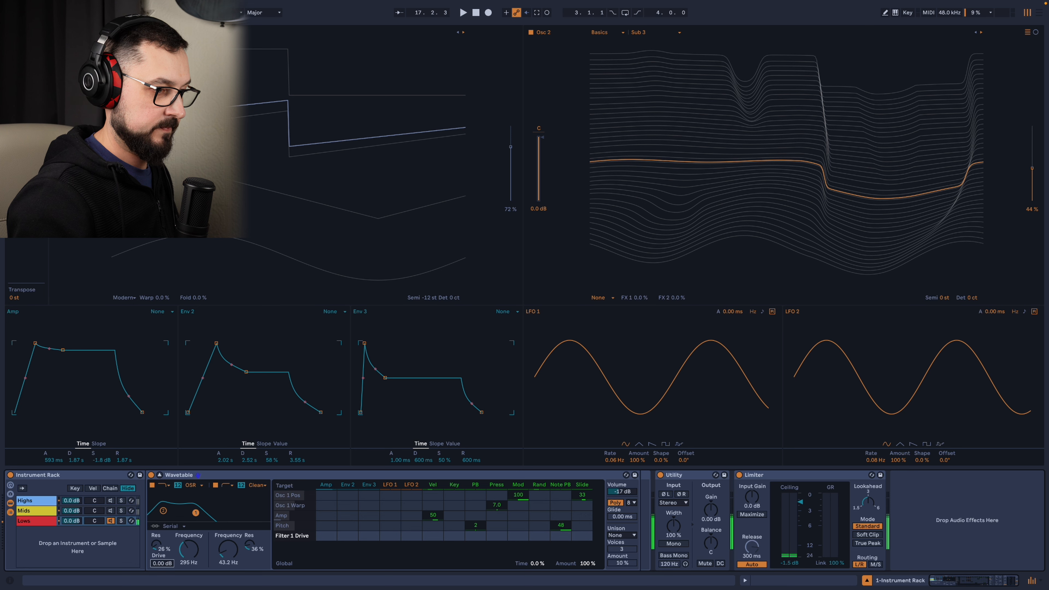
Set the Lows Wavetable's volume to -21 dB with 5.81 dB filter 1 drive, and oscillator 2's position to 51%.
{"action": "left_click", "coordinate": [622, 492]}
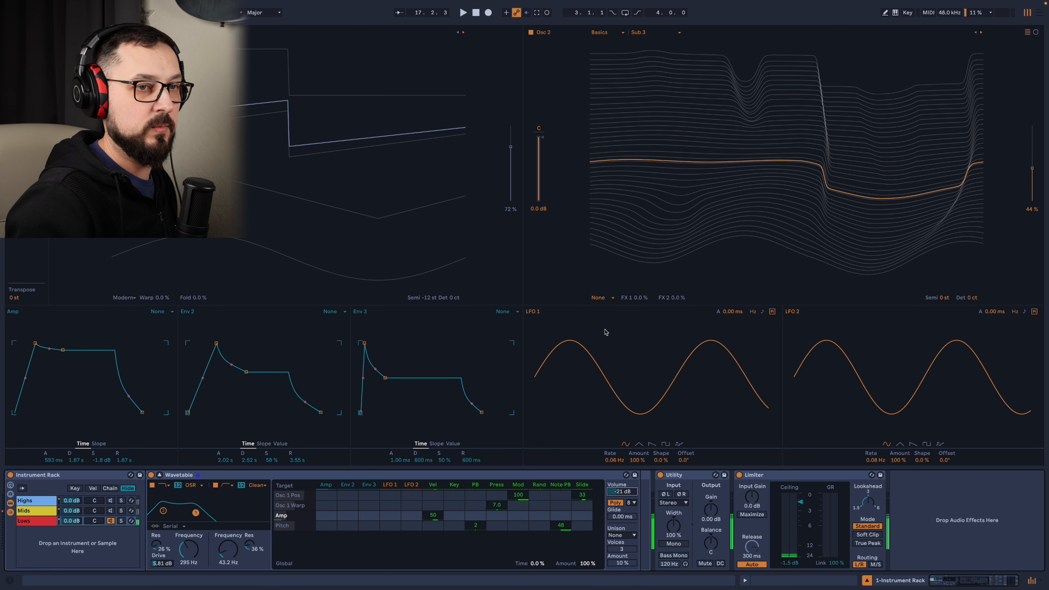
{"action": "left_click_drag", "start_coordinate": [627, 162], "coordinate": [627, 153]}
{"action": "left_click_drag", "start_coordinate": [712, 163], "coordinate": [712, 158]}
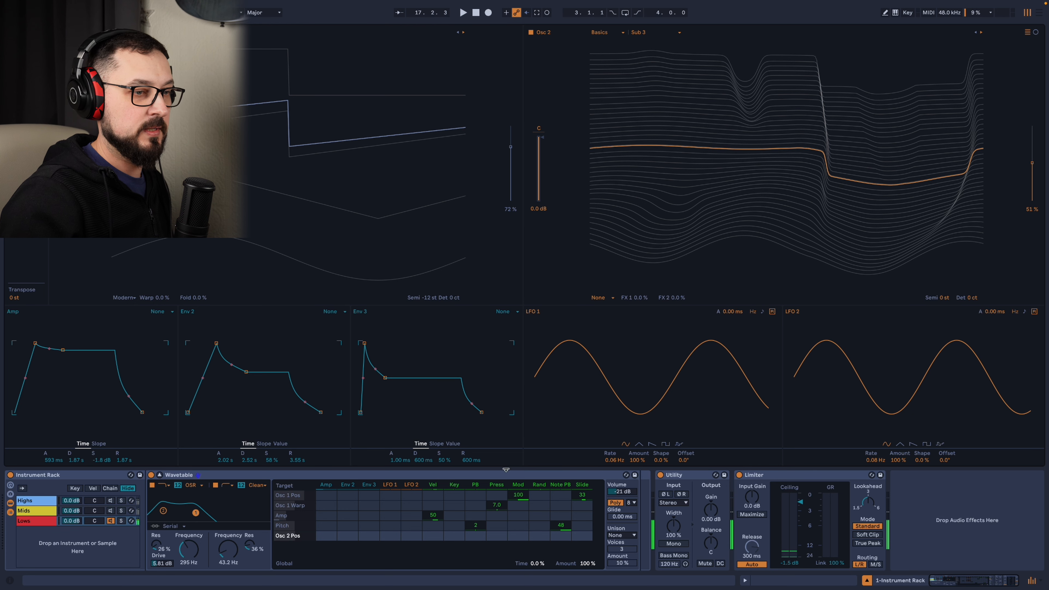
Slow LFO 1 to 0.03 Hz and LFO 2 to 0.01 Hz, and modulate filter 1's frequency by 33 from LFO 1.
{"action": "left_click_drag", "start_coordinate": [614, 459], "coordinate": [614, 466]}
{"action": "left_click_drag", "start_coordinate": [865, 465], "coordinate": [865, 475]}
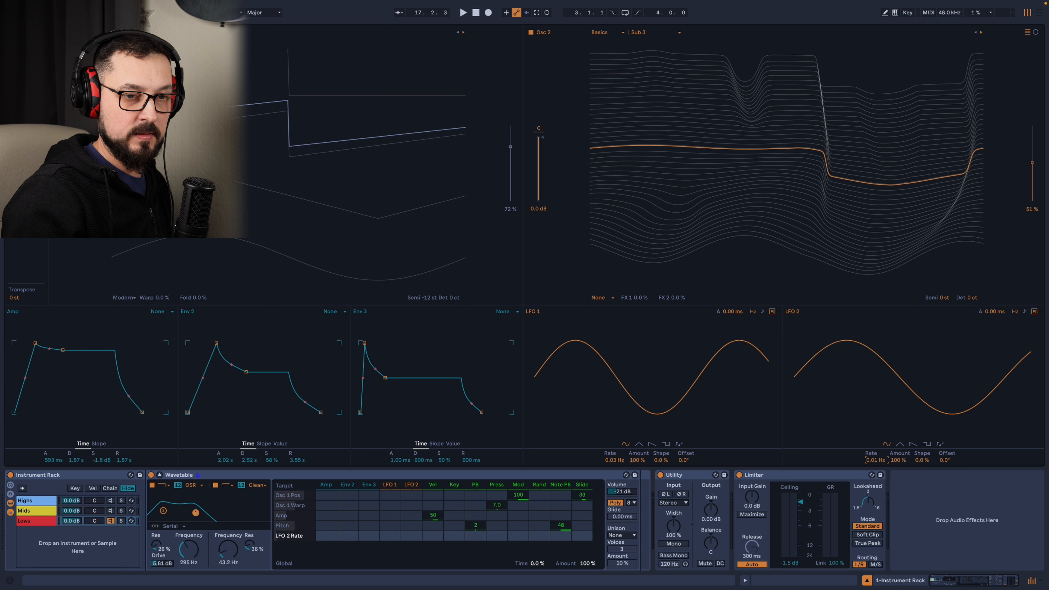
{"action": "left_click", "coordinate": [384, 538]}
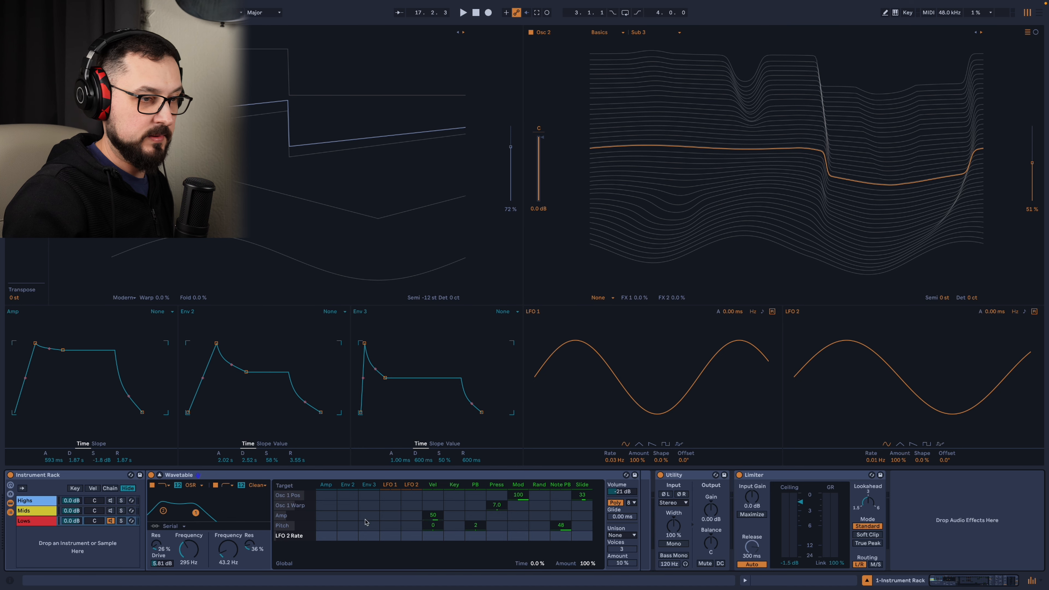
{"action": "left_click", "coordinate": [190, 549]}
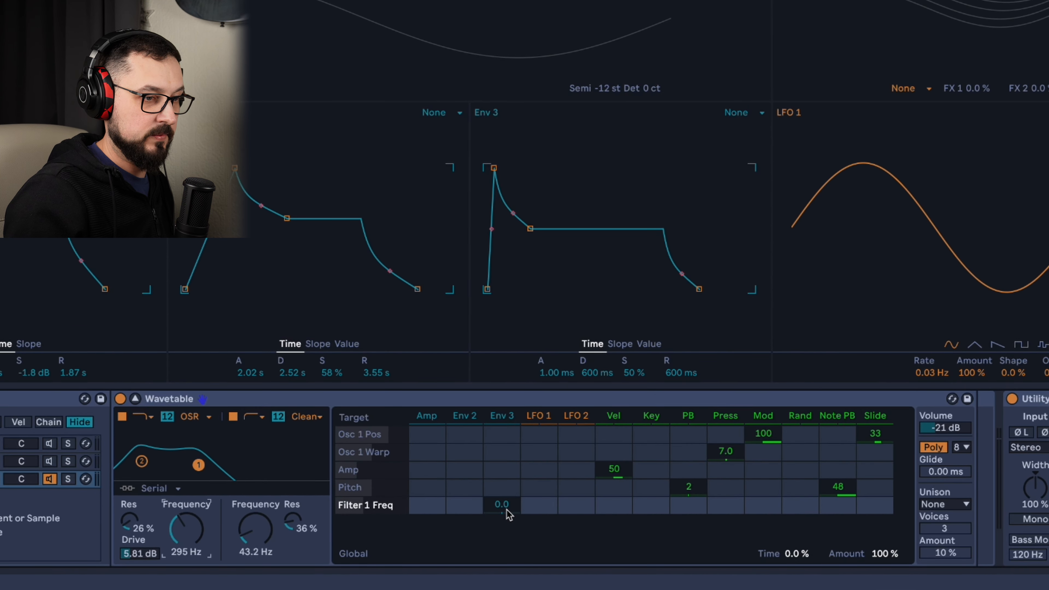
{"action": "left_click", "coordinate": [539, 505]}
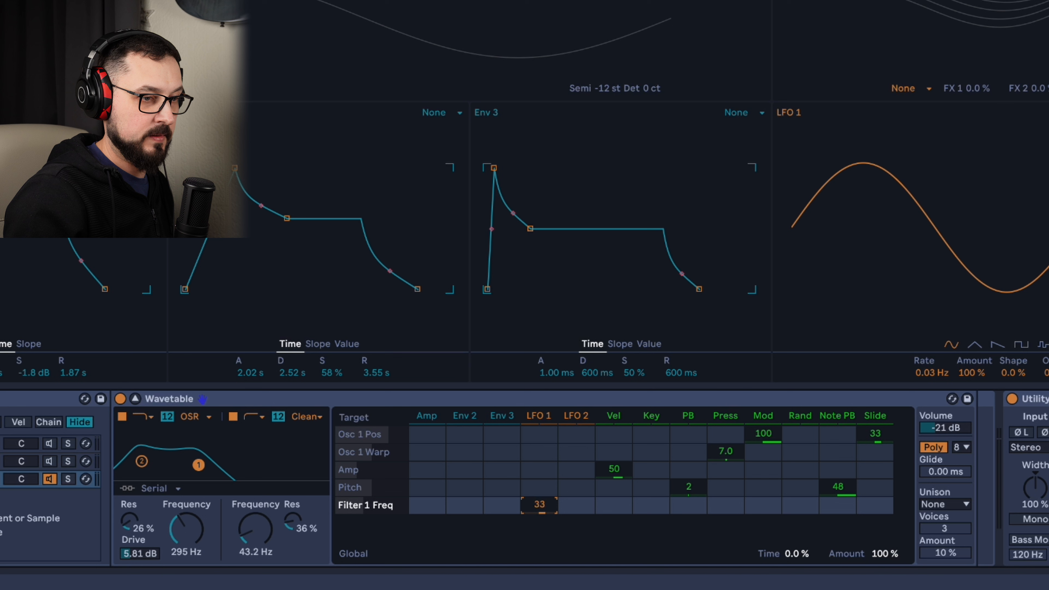
Modulate filter 1's frequency by 27 from LFO 1 and -3.1 from LFO 2, and raise the Lows Wavetable's volume to -16 dB.
{"action": "left_click_drag", "start_coordinate": [539, 505], "coordinate": [566, 511]}
{"action": "left_click", "coordinate": [566, 507]}
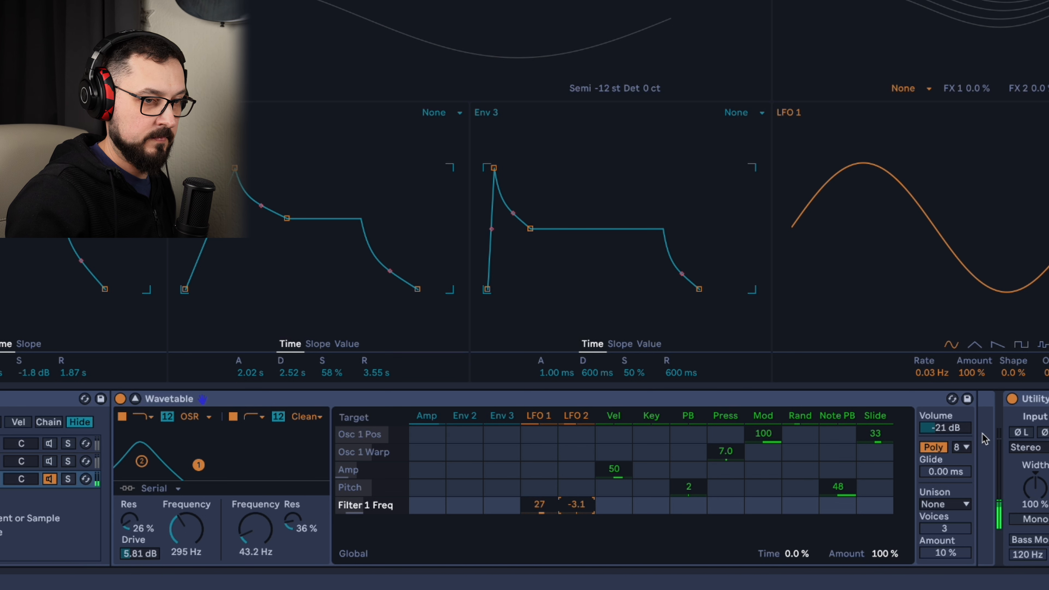
{"action": "left_click_drag", "start_coordinate": [946, 428], "coordinate": [946, 425]}
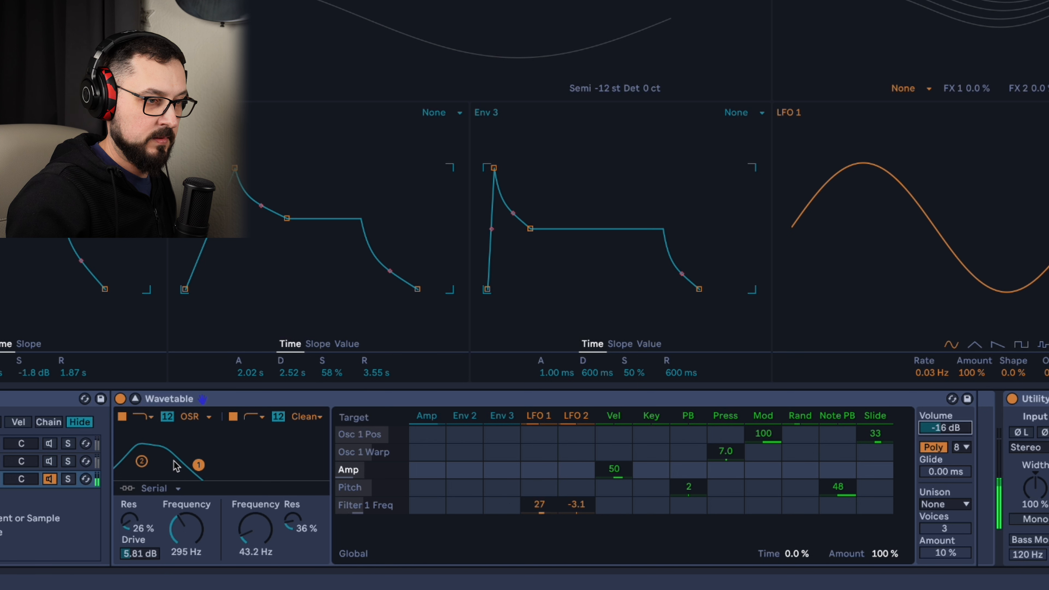
Set filter 1's frequency to 251 Hz and its LFO 1 modulation amount to 6.2.
{"action": "left_click_drag", "start_coordinate": [186, 527], "coordinate": [186, 523]}
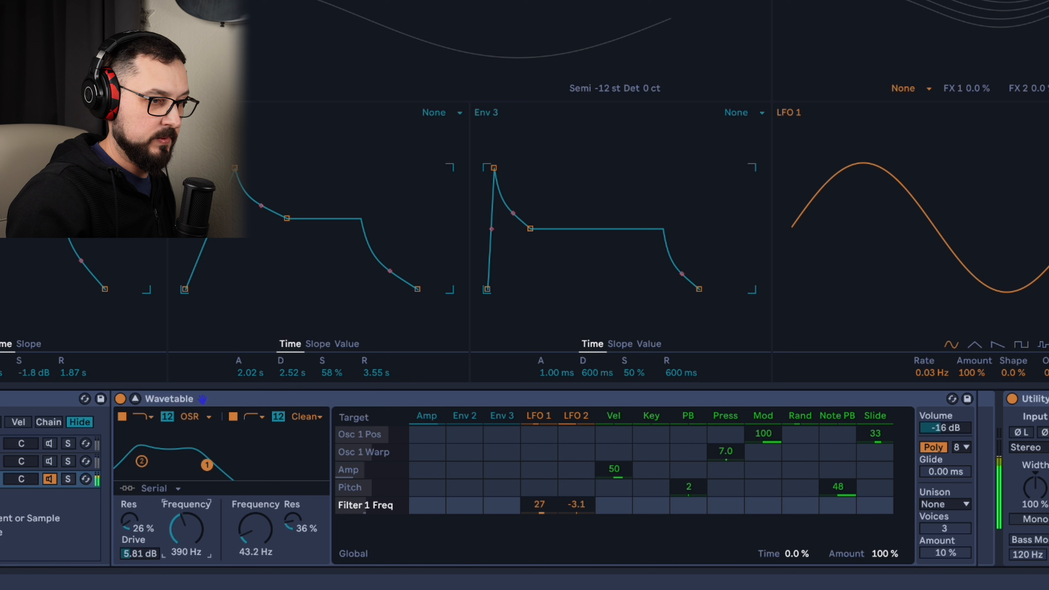
{"action": "left_click_drag", "start_coordinate": [539, 505], "coordinate": [540, 509]}
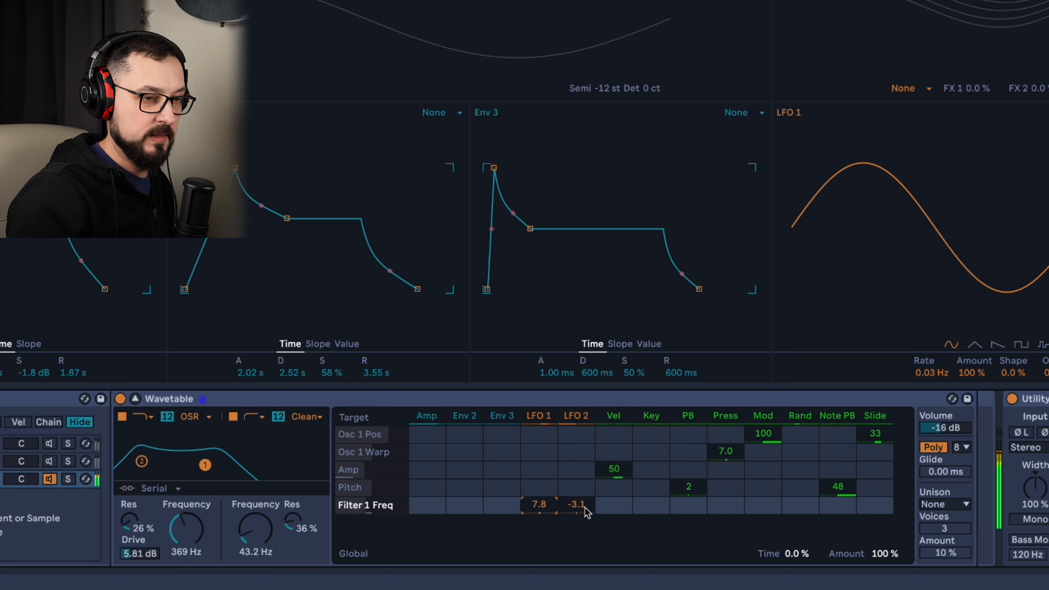
{"action": "left_click", "coordinate": [199, 537]}
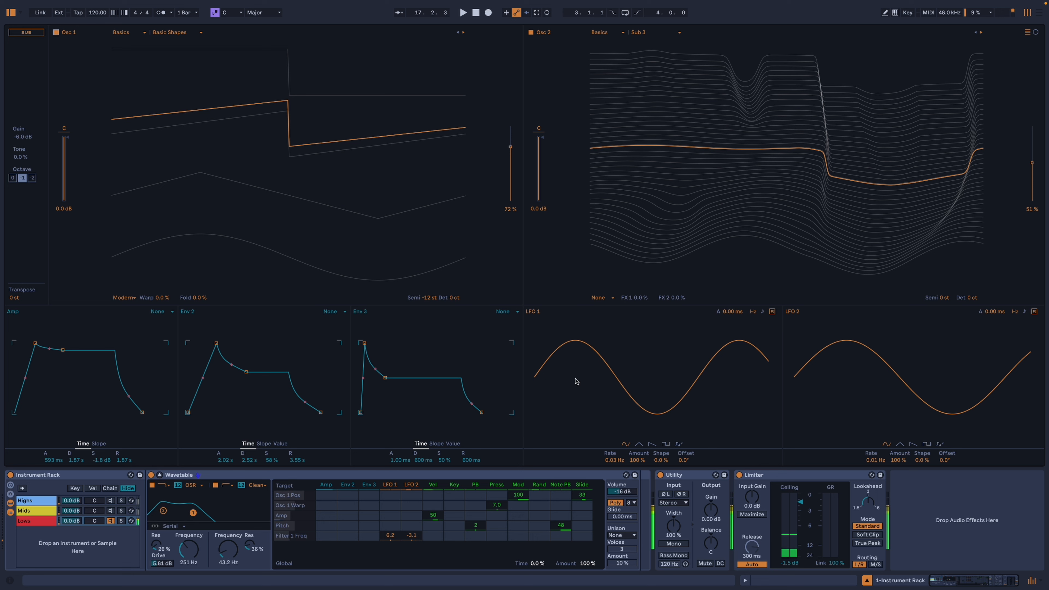
Set oscillator 1's warp to 30% and fold to 41%, and filter 2 to a 24 dB slope at 73.2 Hz with 29% resonance.
{"action": "left_click_drag", "start_coordinate": [167, 296], "coordinate": [203, 302]}
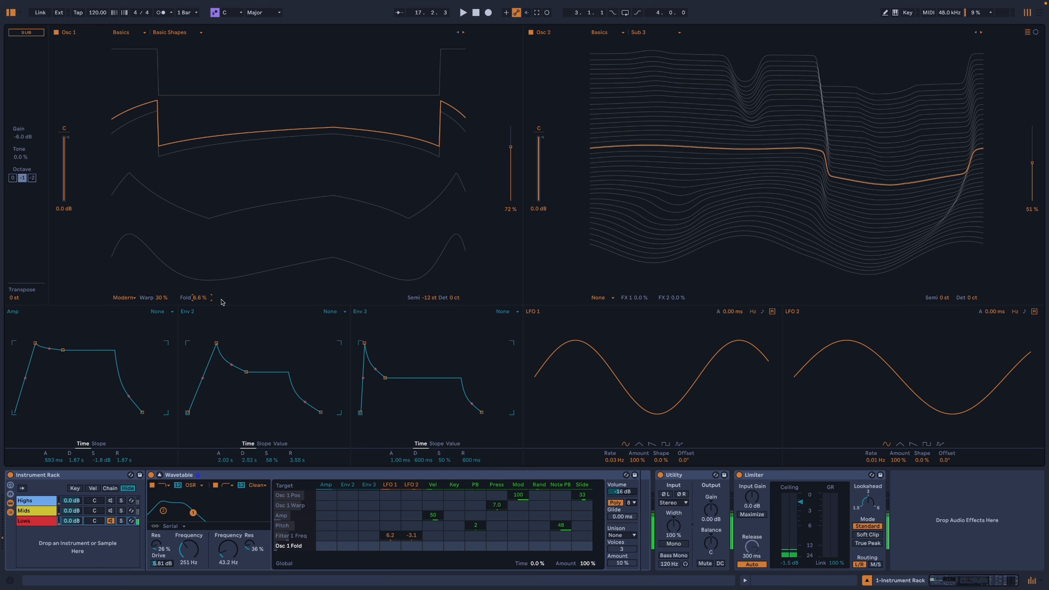
{"action": "mouse_move", "coordinate": [198, 297]}
{"action": "left_mouse_down"}
{"action": "mouse_move", "coordinate": [198, 248]}
{"action": "mouse_move", "coordinate": [193, 306]}
{"action": "mouse_move", "coordinate": [193, 289]}
{"action": "left_mouse_up"}
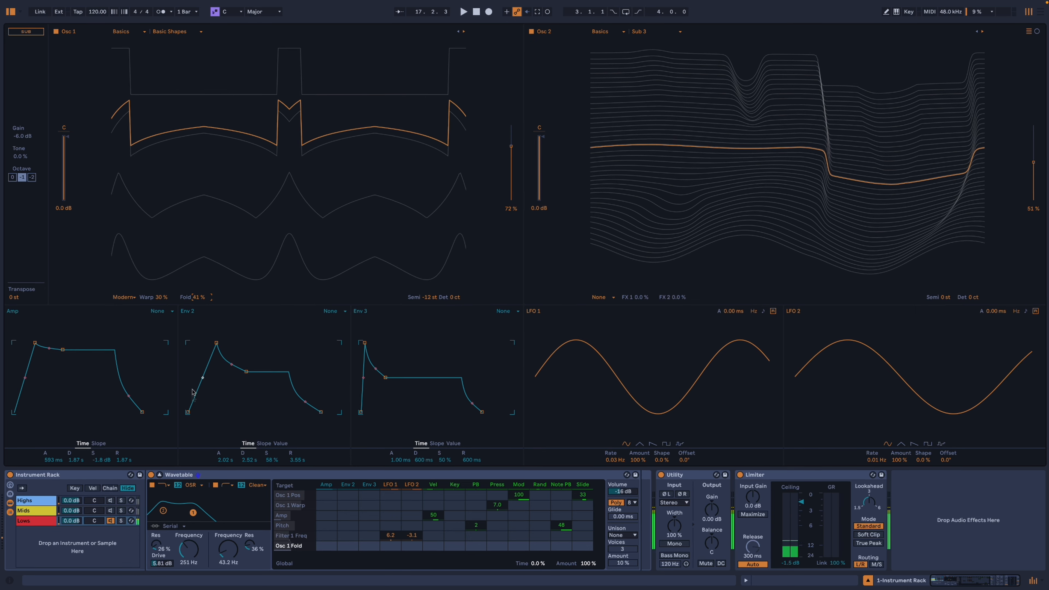
{"action": "left_click_drag", "start_coordinate": [228, 549], "coordinate": [229, 541]}
{"action": "left_click_drag", "start_coordinate": [302, 535], "coordinate": [255, 527]}
{"action": "left_click", "coordinate": [278, 417]}
{"action": "left_click_drag", "start_coordinate": [168, 467], "coordinate": [157, 463]}
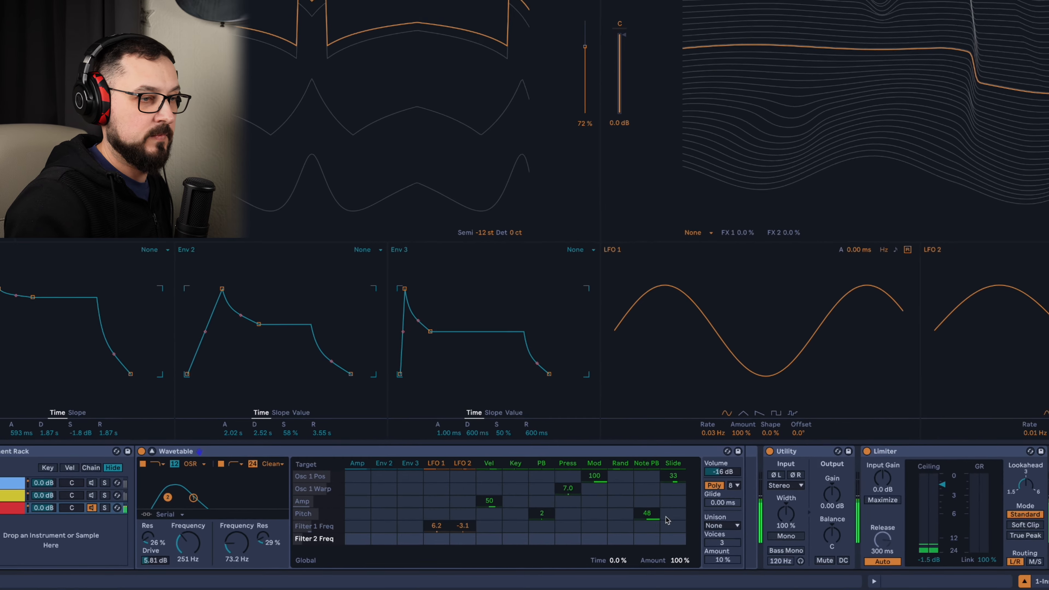
Compare the Mids and Highs chains, activate all three chains together, and set the Limiter's ceiling to -1.6 dB.
{"action": "left_click", "coordinate": [111, 509]}
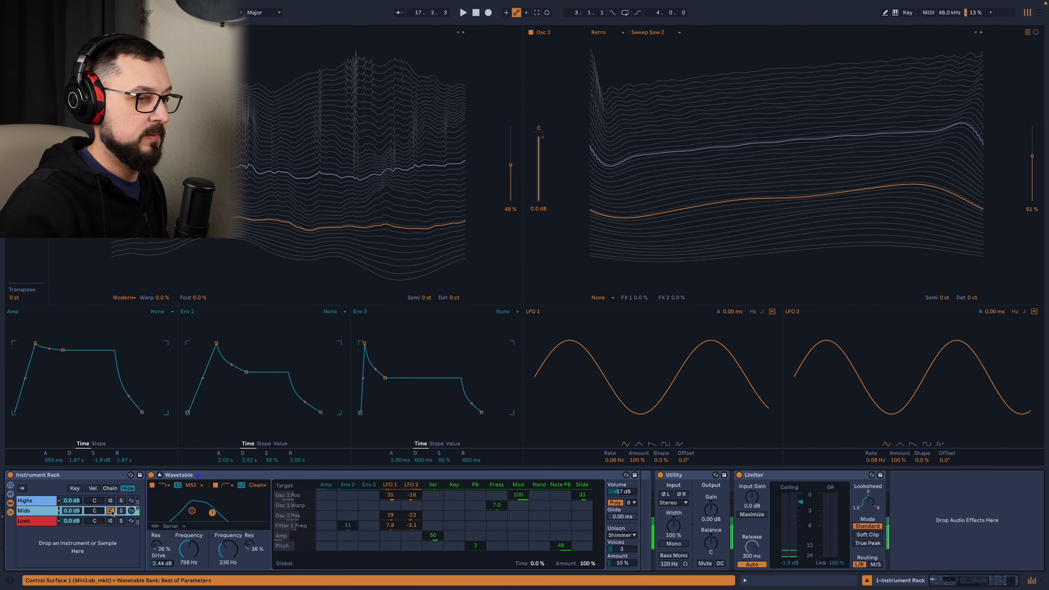
{"action": "left_click", "coordinate": [111, 500]}
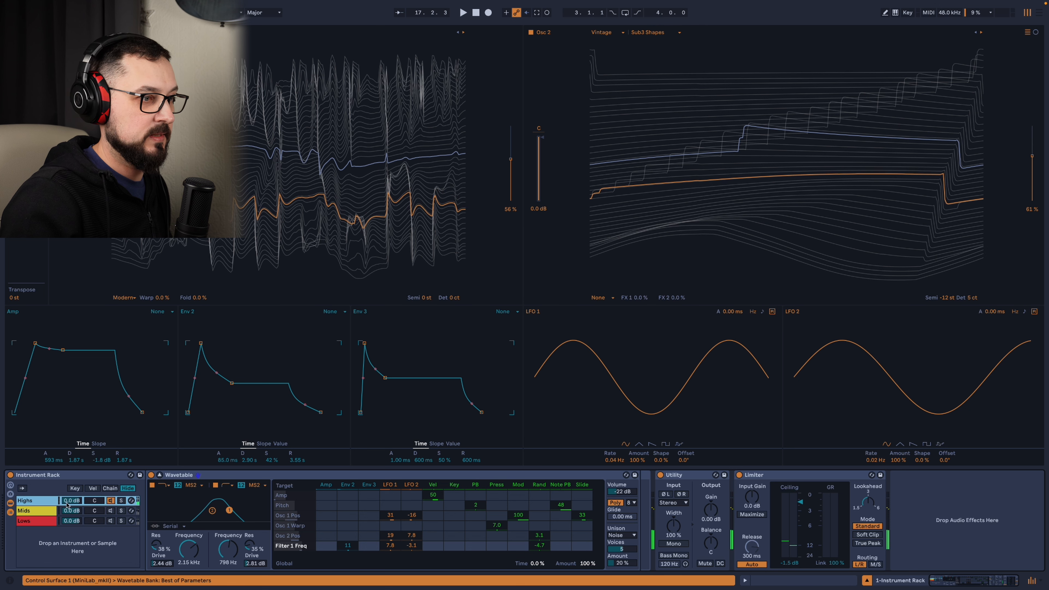
{"action": "left_click", "coordinate": [111, 521]}
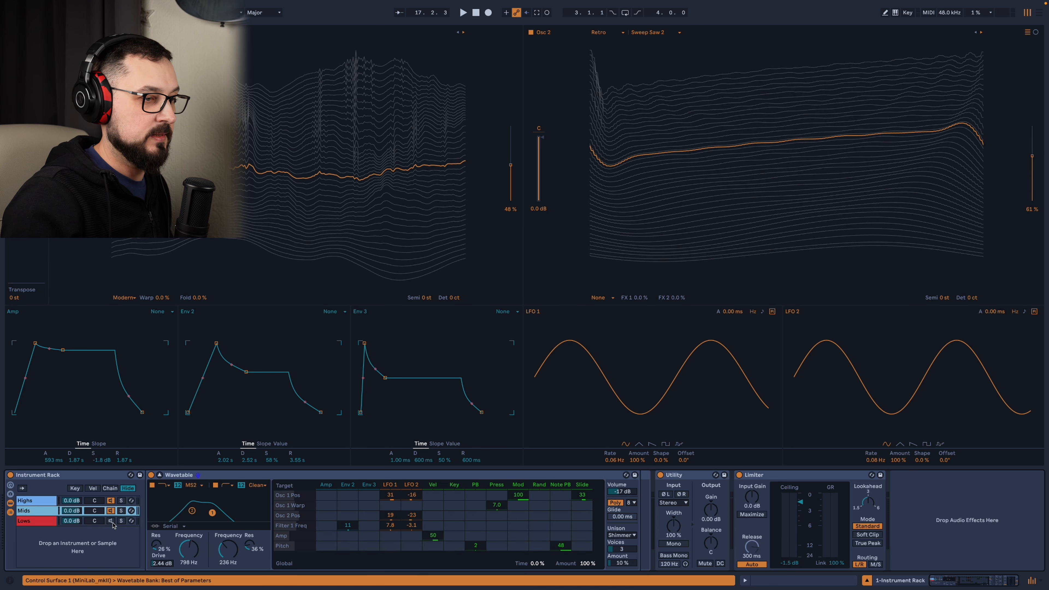
{"action": "left_click_drag", "start_coordinate": [800, 501], "coordinate": [799, 504]}
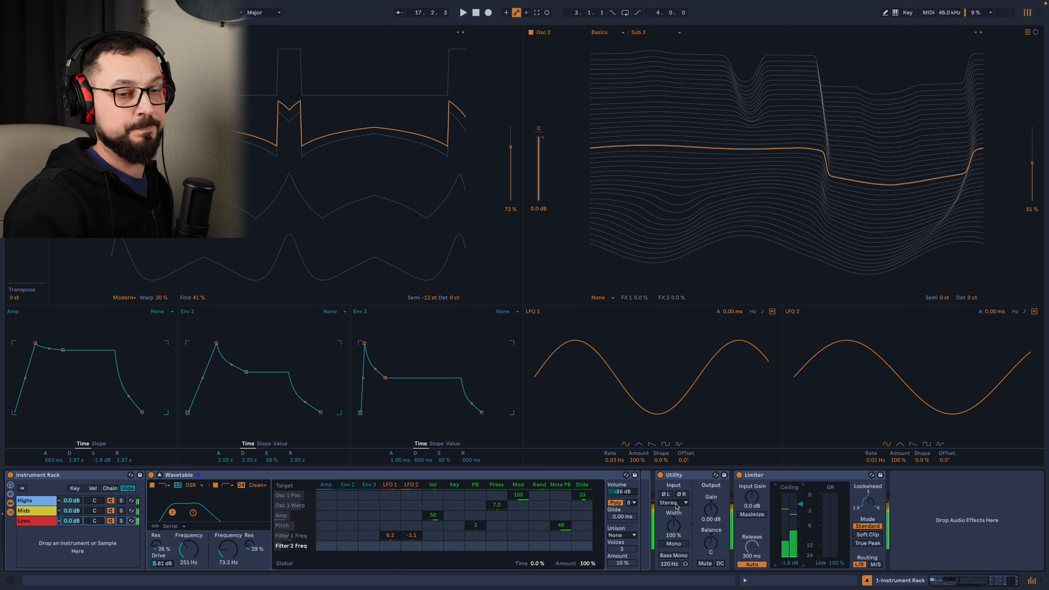
{"action": "left_click", "coordinate": [518, 505]}
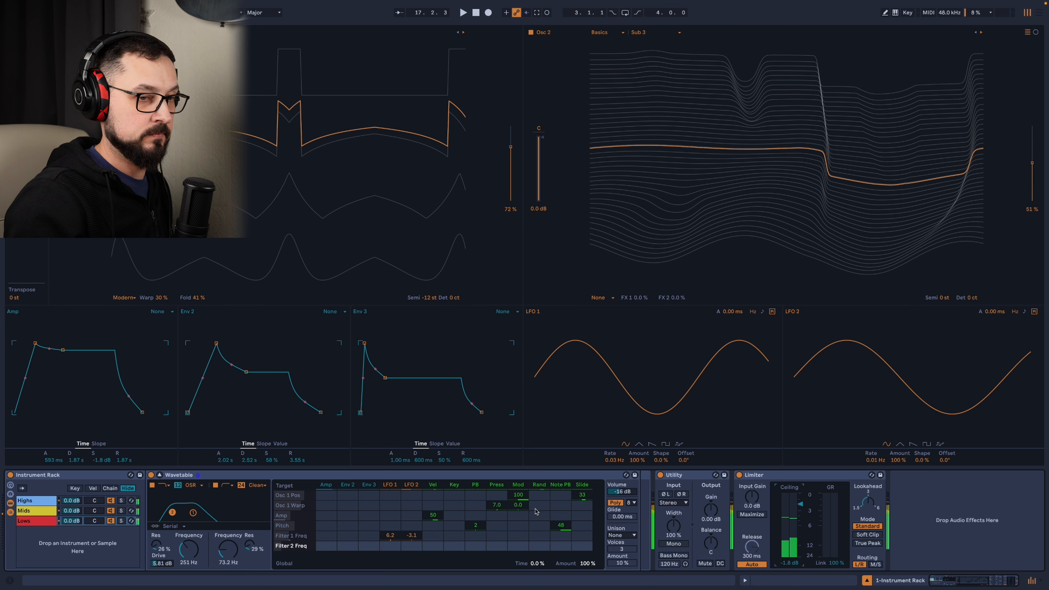
Lengthen the amp envelope's attack to 960 ms in the Lows Wavetable and 1.05 s in the Mids Wavetable.
{"action": "left_click", "coordinate": [92, 481]}
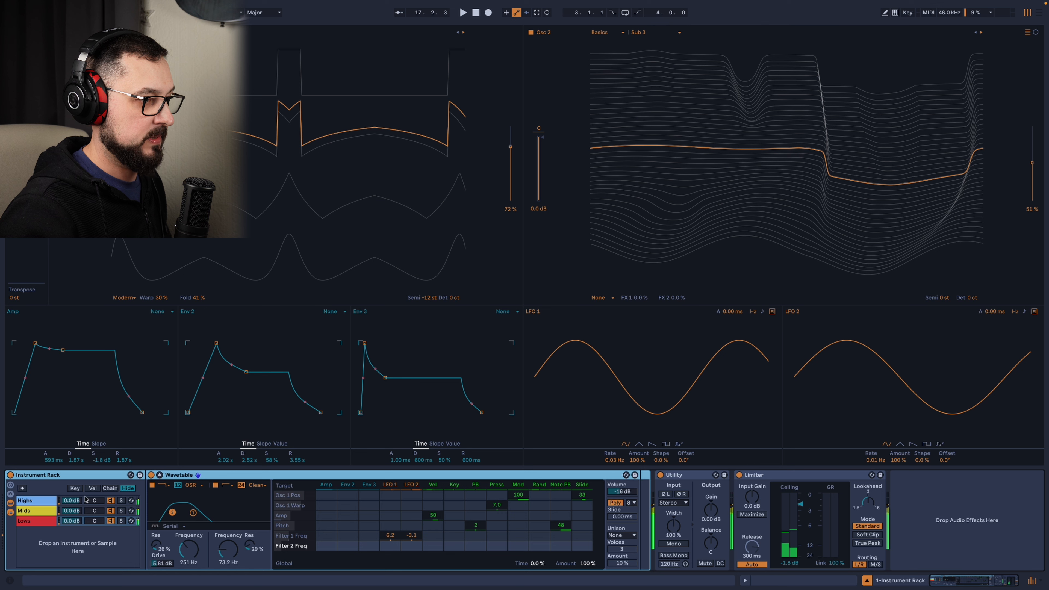
{"action": "left_click", "coordinate": [40, 521]}
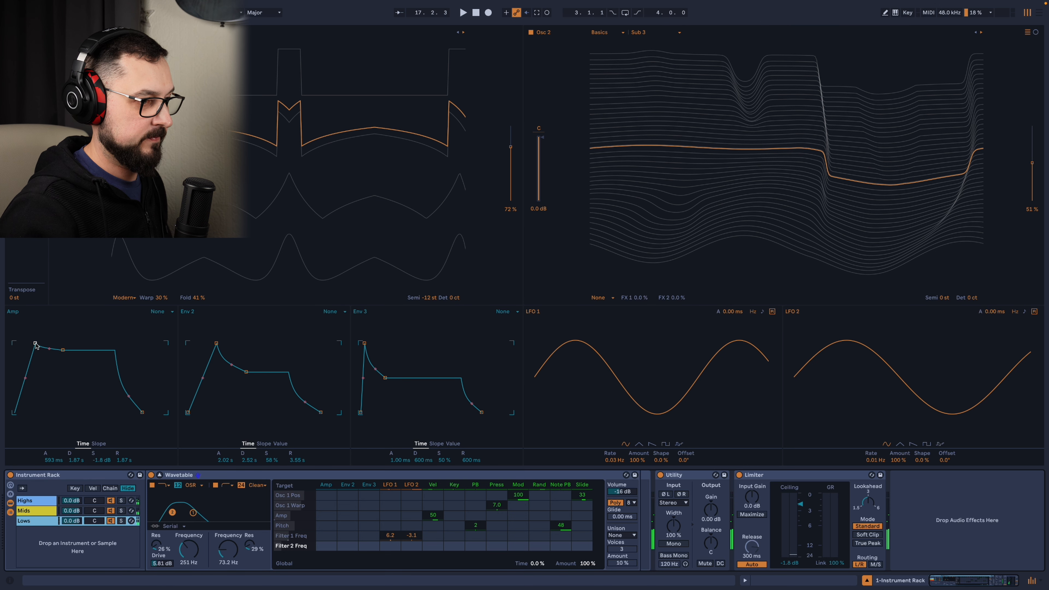
{"action": "left_click_drag", "start_coordinate": [35, 345], "coordinate": [37, 344]}
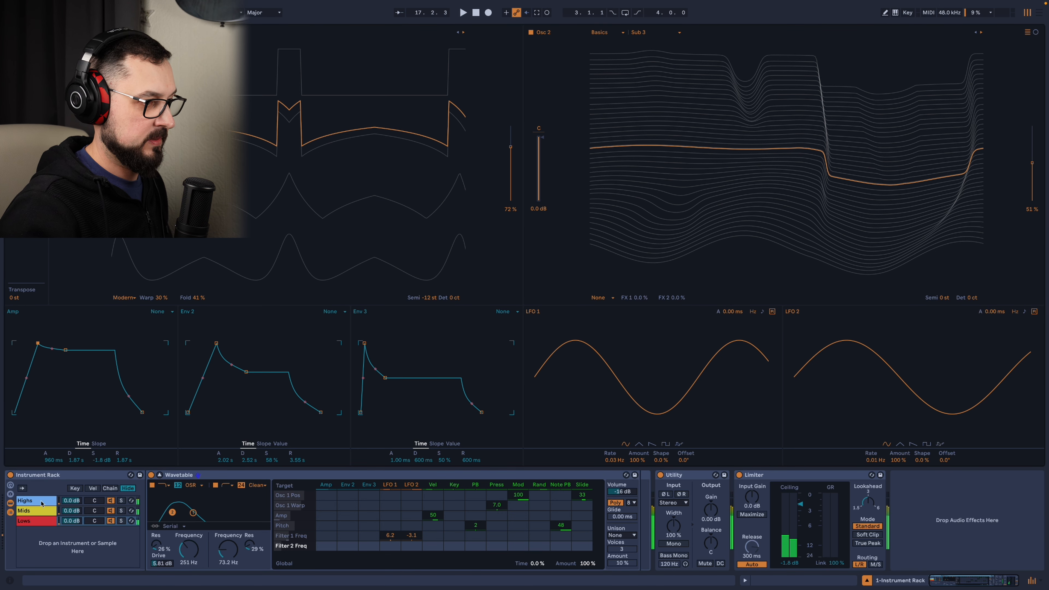
{"action": "left_click", "coordinate": [43, 512]}
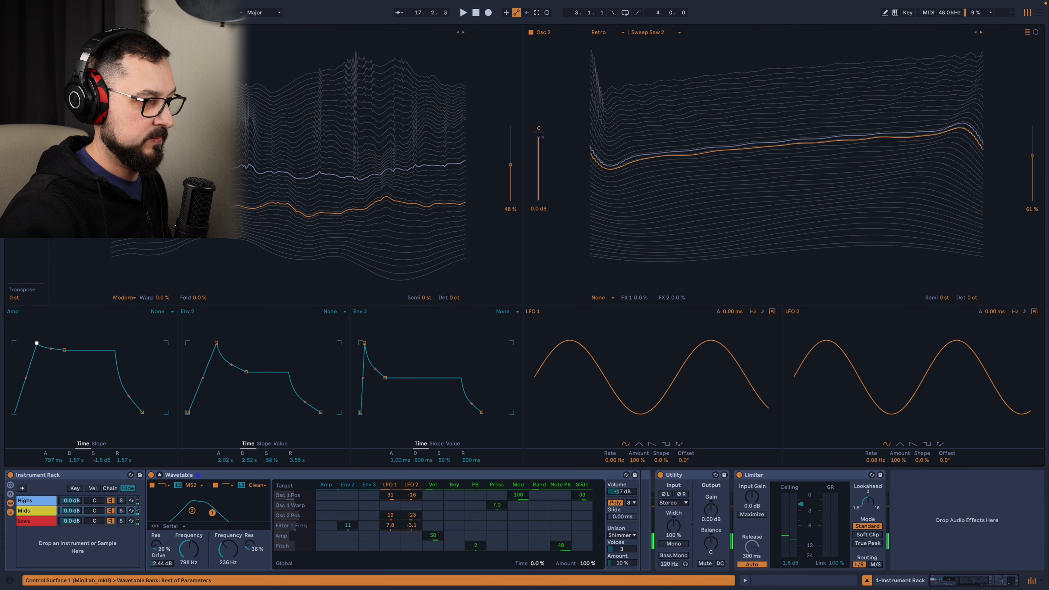
Set the Highs Wavetable's amp envelope to a 1.05 s attack, 2.02 s decay and -3.5 dB sustain.
{"action": "left_click", "coordinate": [35, 501]}
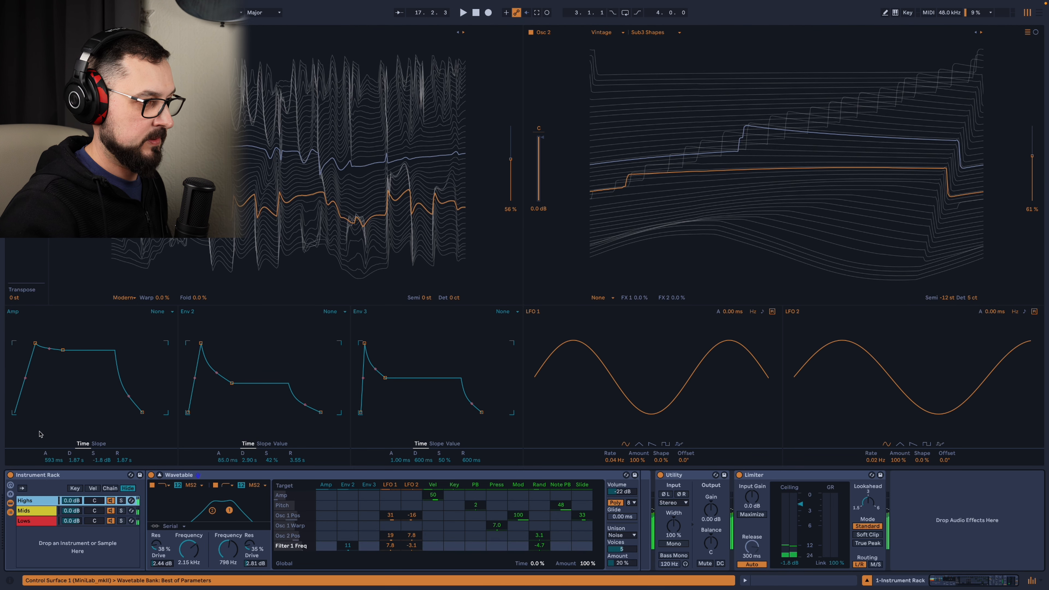
{"action": "left_click", "coordinate": [36, 345]}
{"action": "left_click_drag", "start_coordinate": [35, 343], "coordinate": [66, 356]}
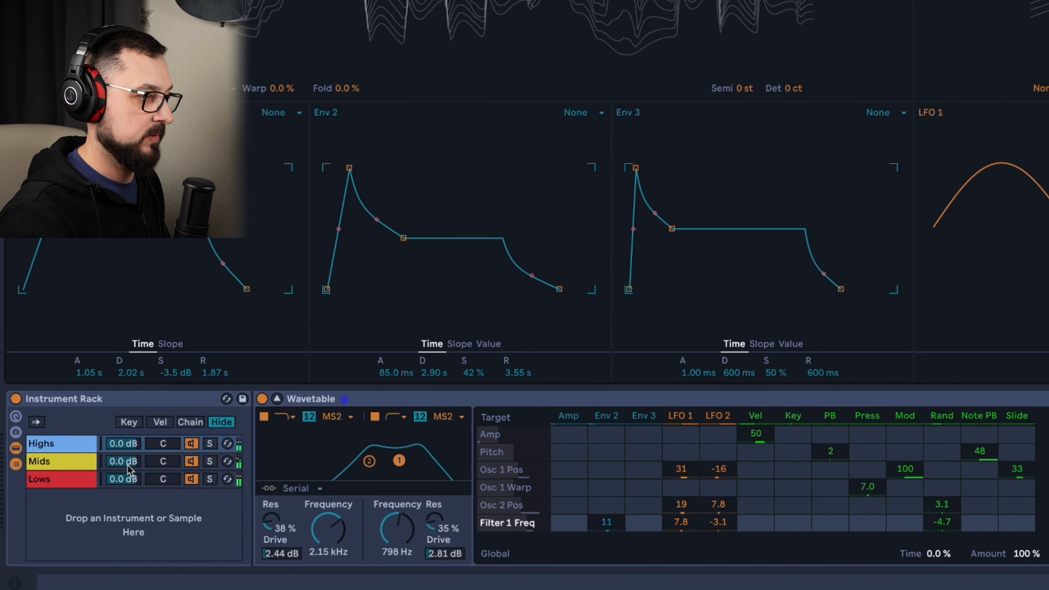
Balance the rack's chain volumes at -2.7 dB for Highs, -1.8 dB for Mids and -0.6 dB for Lows.
{"action": "mouse_move", "coordinate": [124, 443]}
{"action": "left_mouse_down"}
{"action": "mouse_move", "coordinate": [129, 490]}
{"action": "mouse_move", "coordinate": [127, 445]}
{"action": "left_mouse_up"}
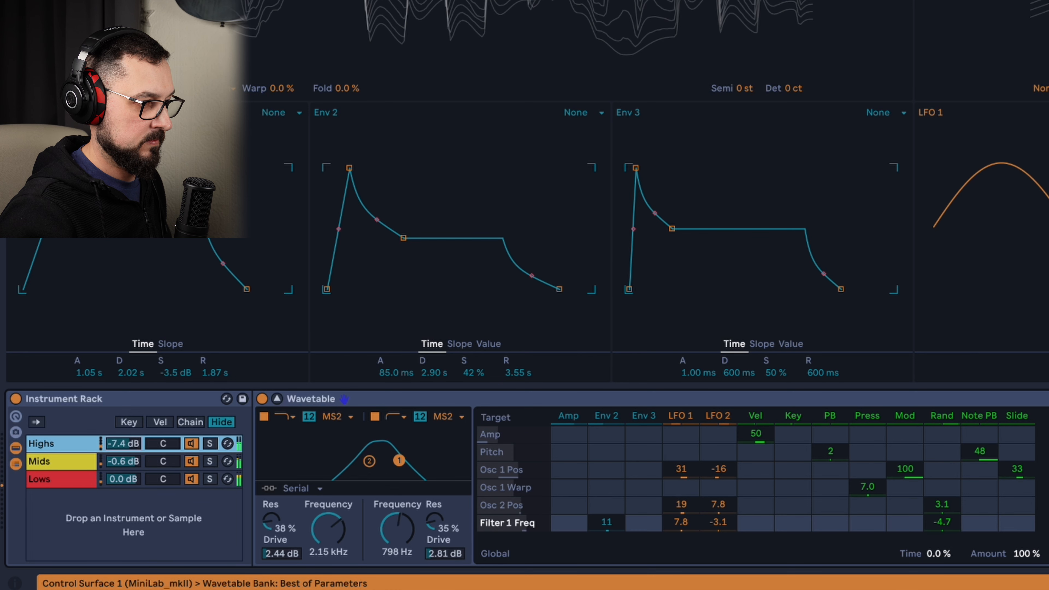
{"action": "left_click", "coordinate": [127, 461]}
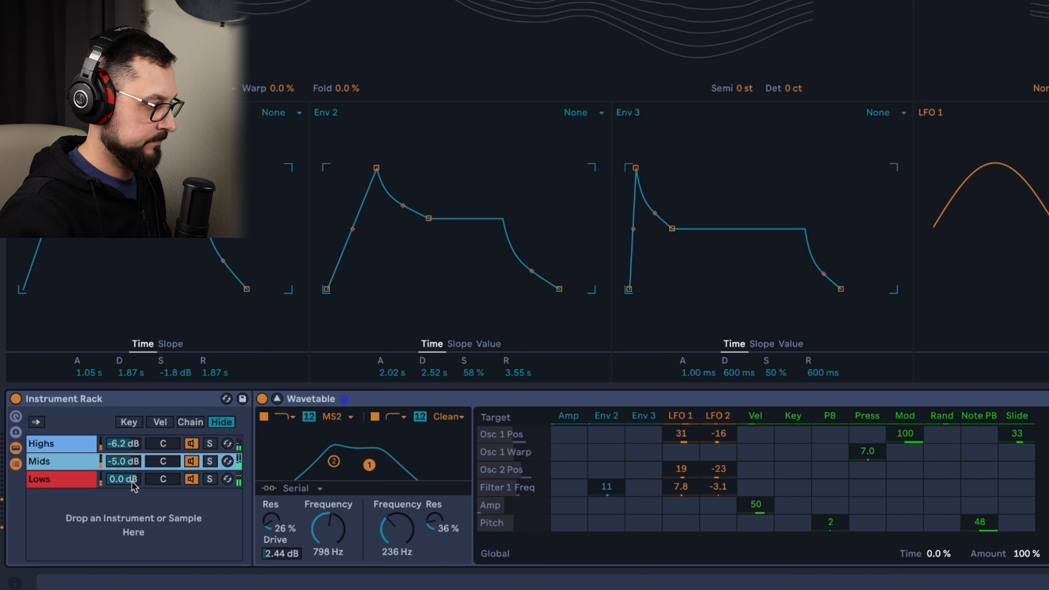
{"action": "left_click_drag", "start_coordinate": [124, 480], "coordinate": [124, 484]}
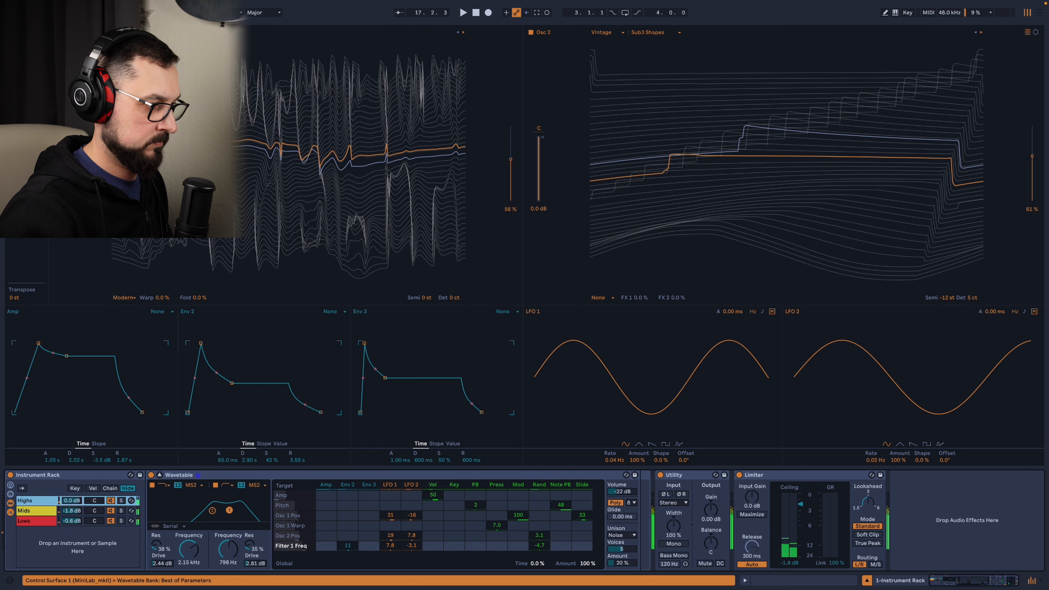
{"action": "left_click_drag", "start_coordinate": [72, 501], "coordinate": [71, 511]}
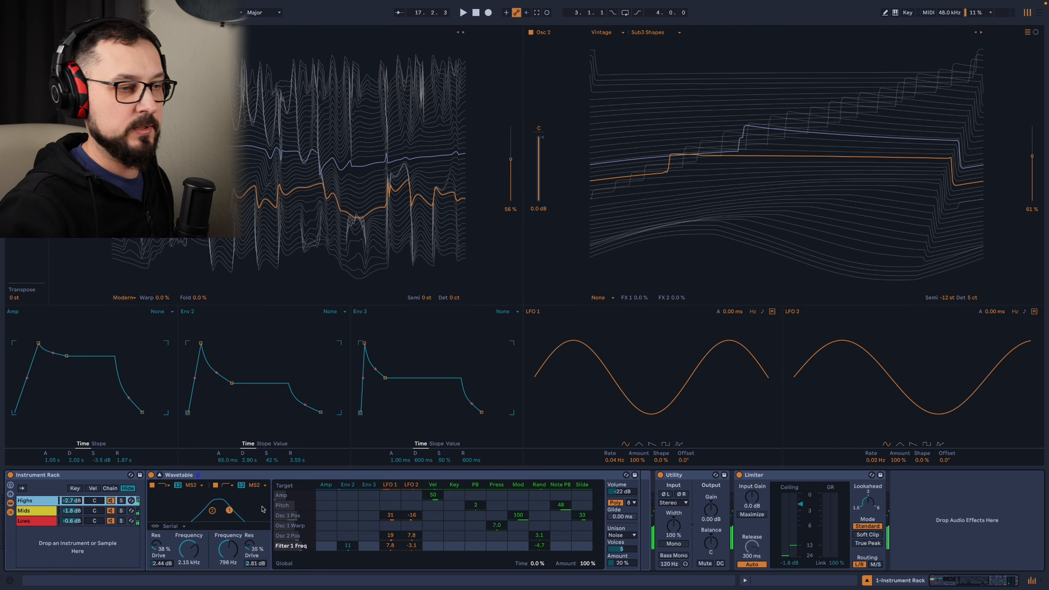
Rename the Instrument Rack as "3 waves".
{"action": "left_click", "coordinate": [285, 481]}
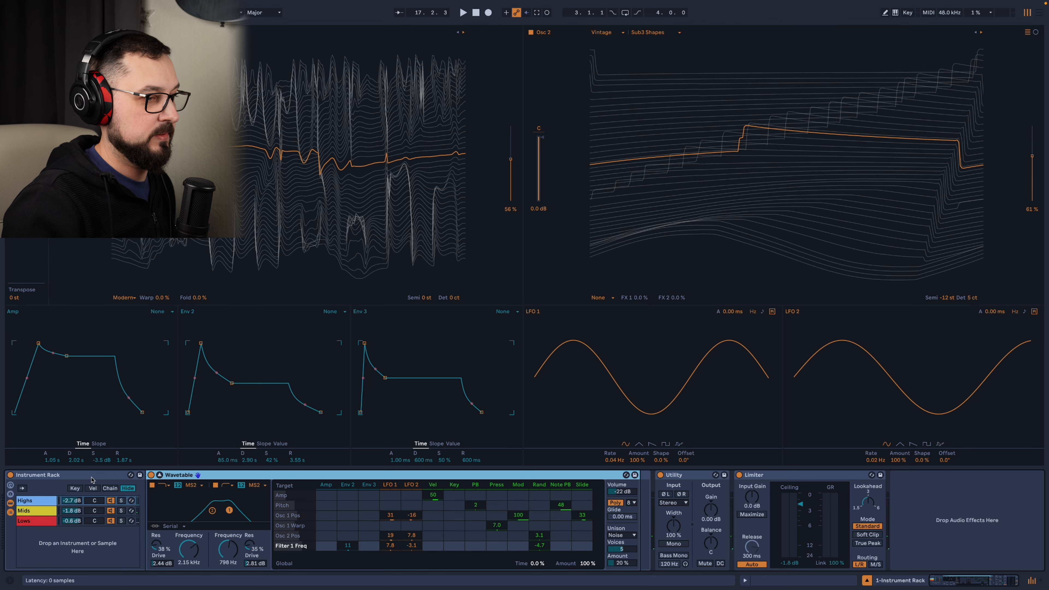
{"action": "left_click", "coordinate": [114, 474]}
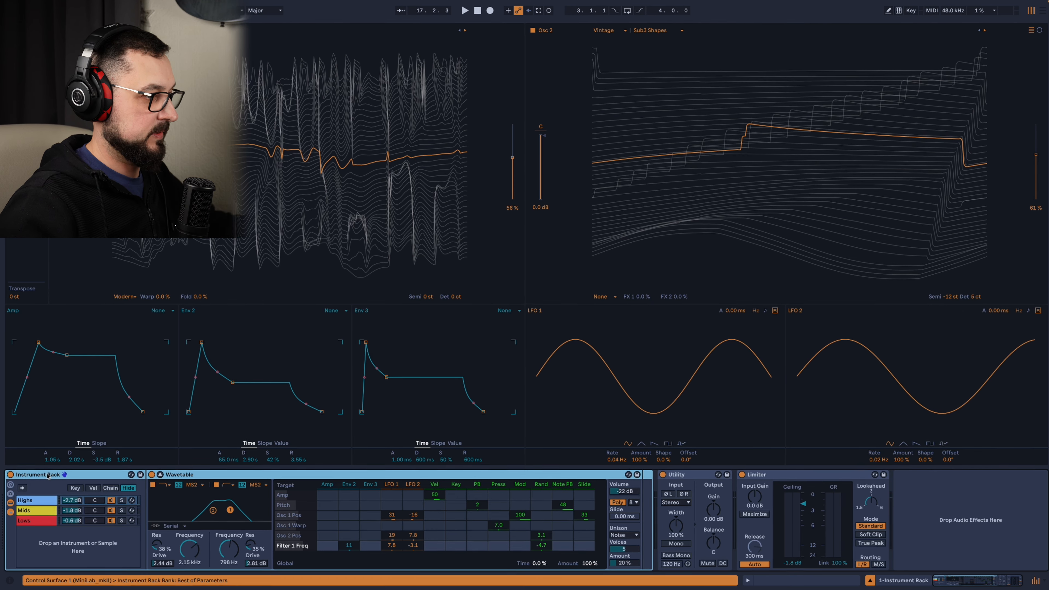
{"action": "key", "text": "ctrl+r"}
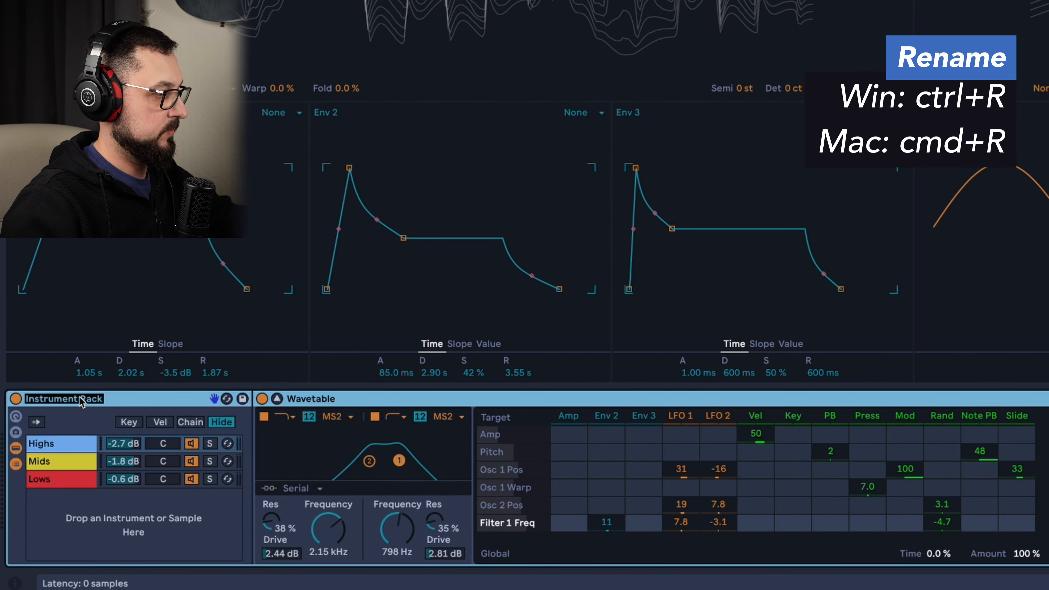
{"action": "type", "text": "3 waves"}
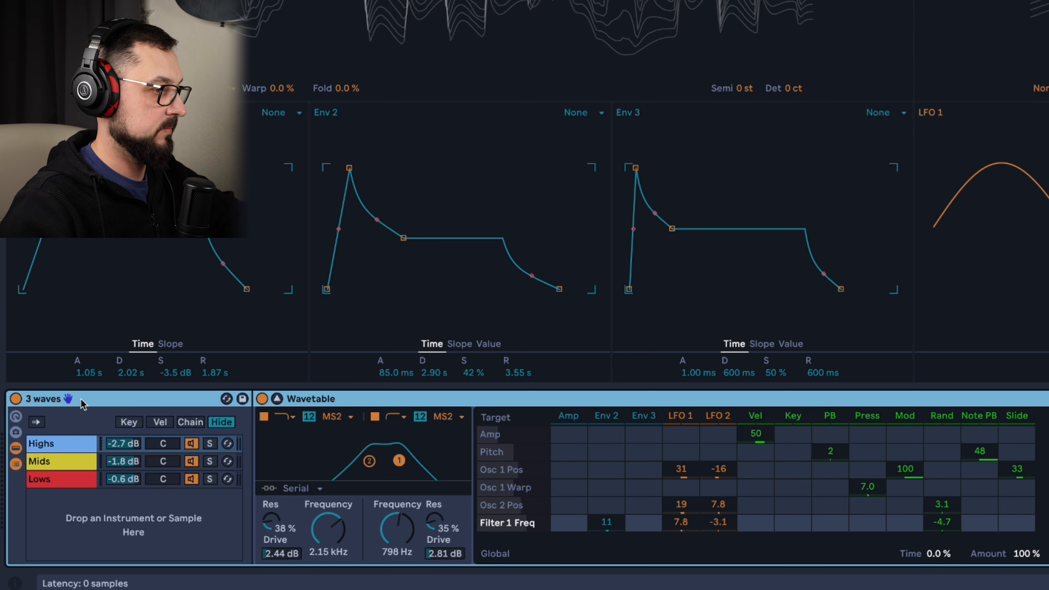
{"action": "key", "text": "Return"}
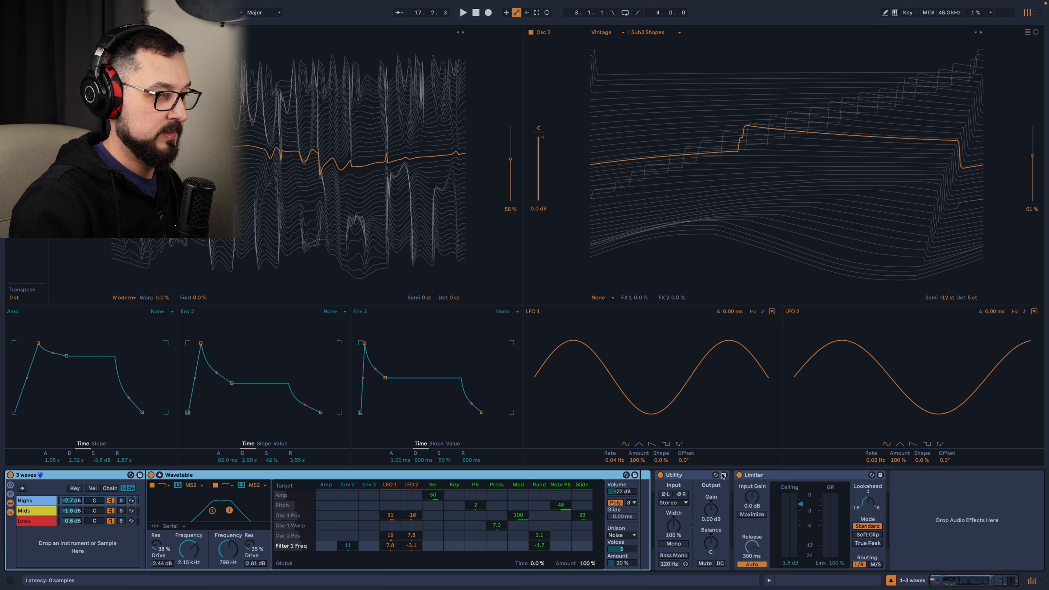
Collapse the expanded Wavetable view, find Hybrid Reverb in the browser, and insert it between the 3 waves rack and Utility.
{"action": "left_click", "coordinate": [692, 476]}
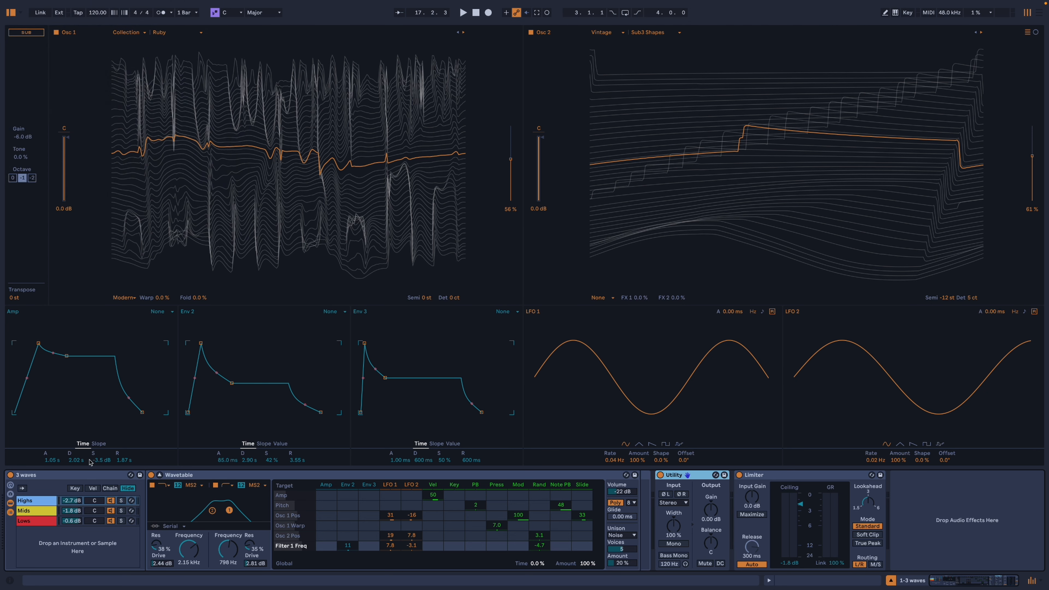
{"action": "left_click", "coordinate": [159, 475]}
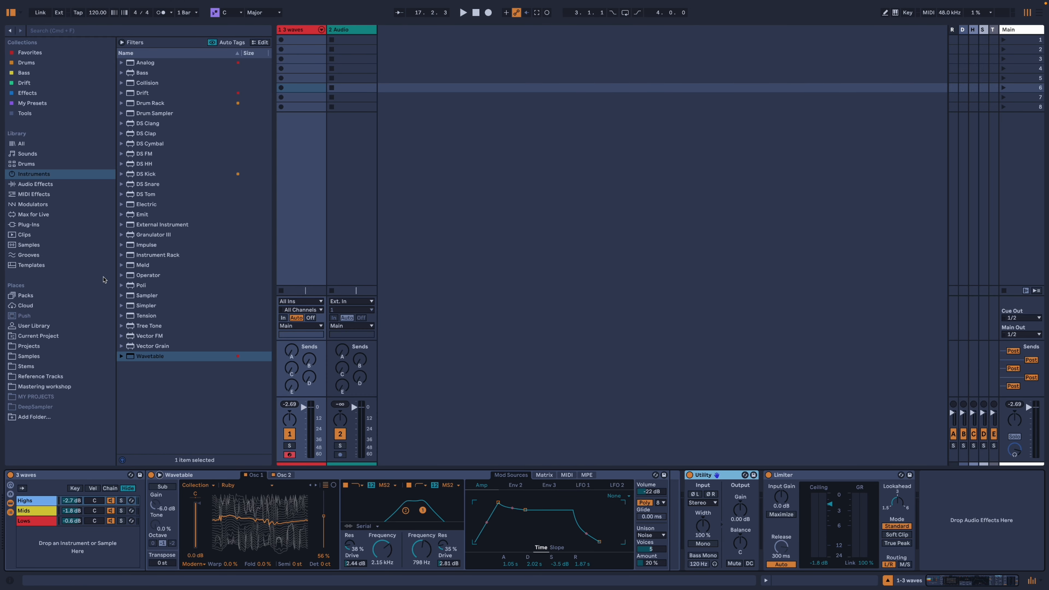
{"action": "key", "text": "super+f"}
{"action": "type", "text": "hybr"}
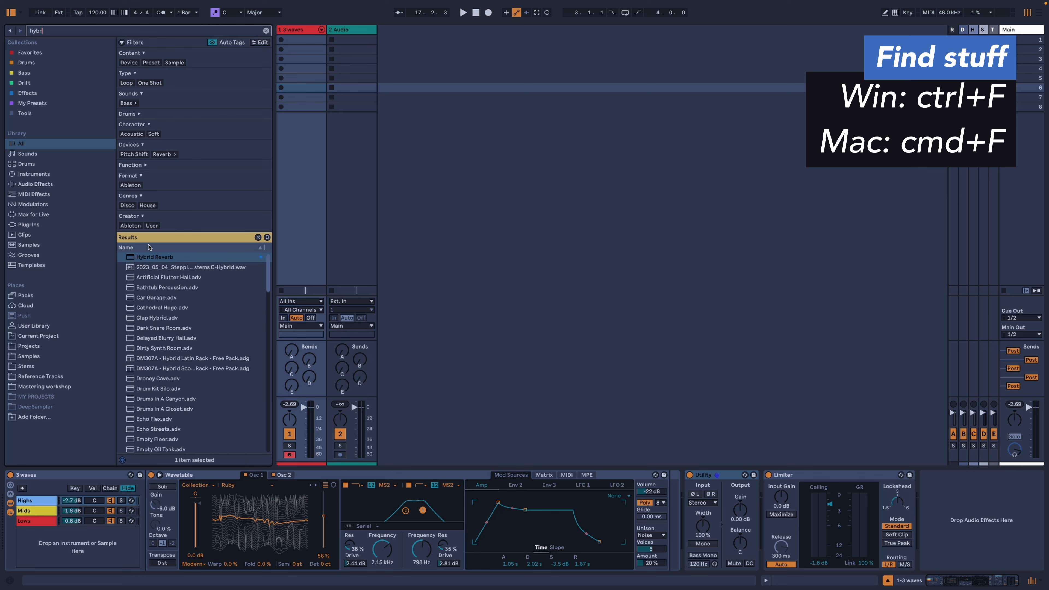
{"action": "left_click_drag", "start_coordinate": [152, 256], "coordinate": [681, 500]}
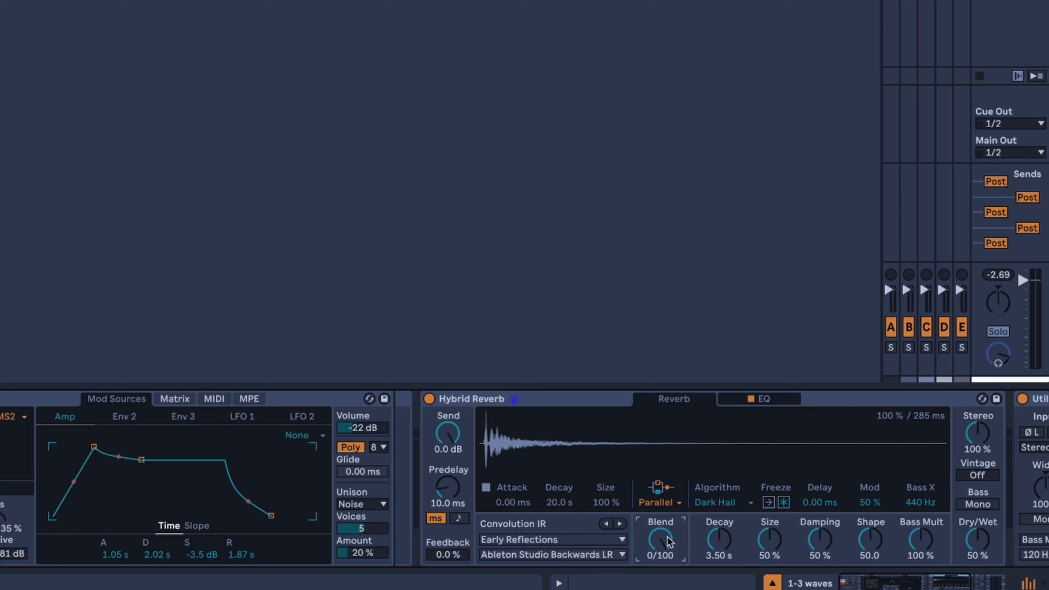
Set Hybrid Reverb's Vintage mode to Subtle, its Dry/Wet to 59% and its algorithm Decay to 3.99 s.
{"action": "left_click_drag", "start_coordinate": [984, 479], "coordinate": [983, 482]}
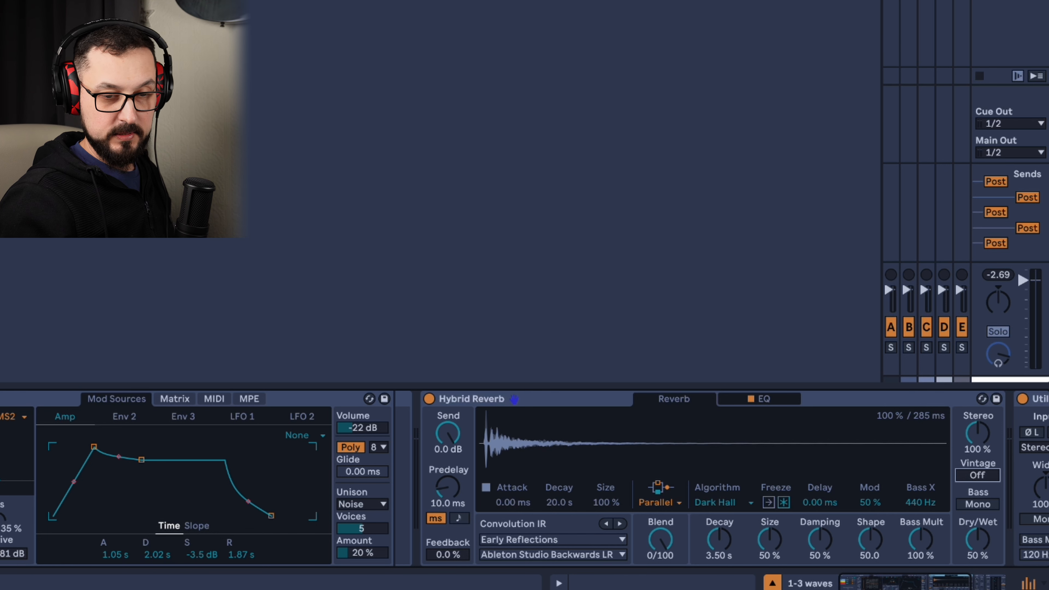
{"action": "left_click_drag", "start_coordinate": [982, 476], "coordinate": [982, 470]}
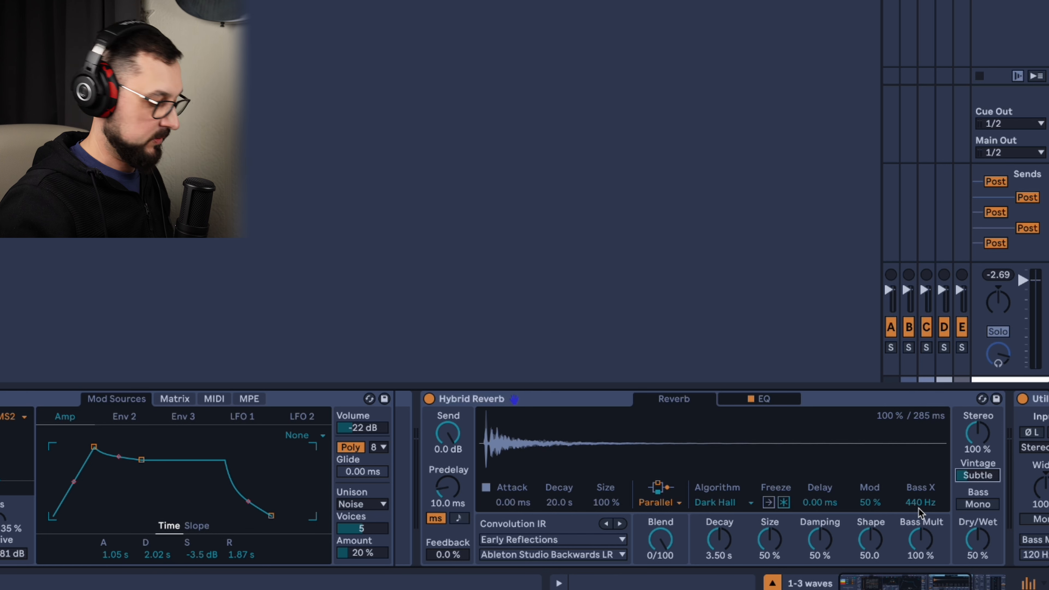
{"action": "left_click_drag", "start_coordinate": [979, 552], "coordinate": [980, 545]}
{"action": "left_click", "coordinate": [721, 542]}
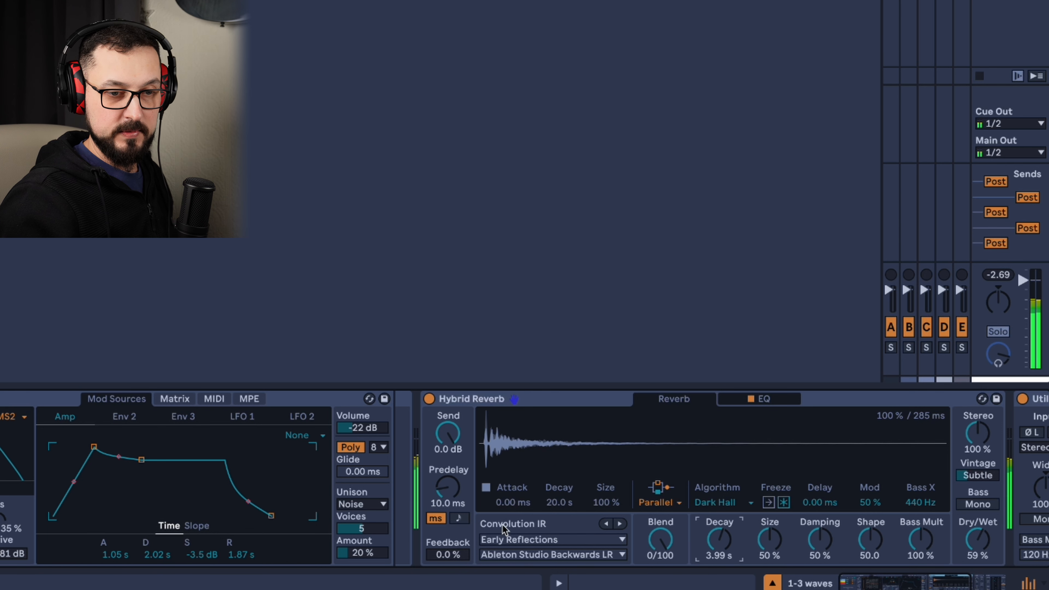
Lower the Utility's output Gain to -3.89 dB and return to the 3 waves rack.
{"action": "left_click_drag", "start_coordinate": [943, 584], "coordinate": [961, 584]}
{"action": "left_click_drag", "start_coordinate": [885, 463], "coordinate": [885, 483]}
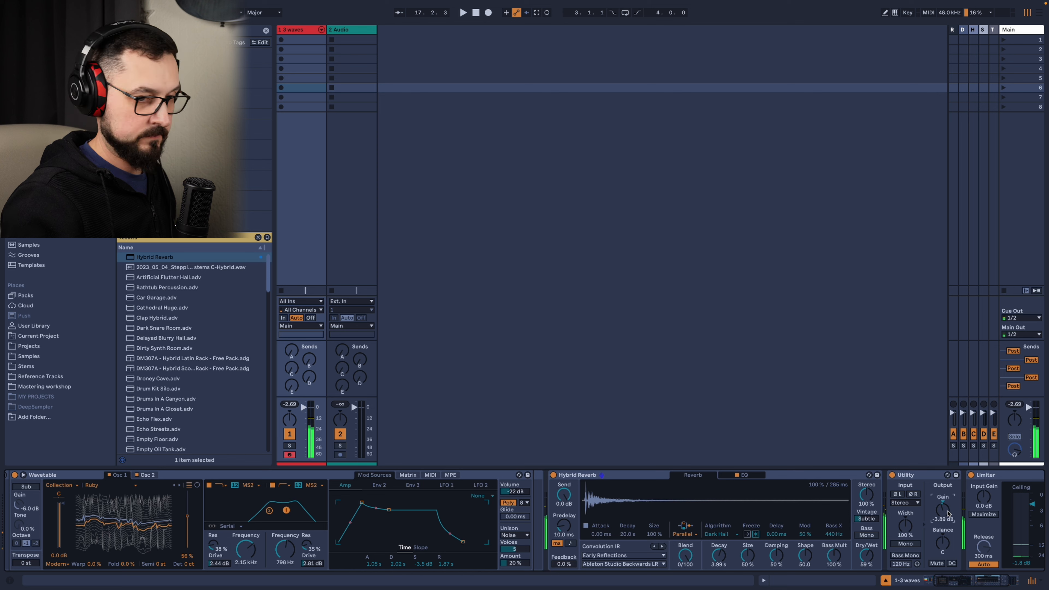
{"action": "left_click_drag", "start_coordinate": [988, 582], "coordinate": [985, 583]}
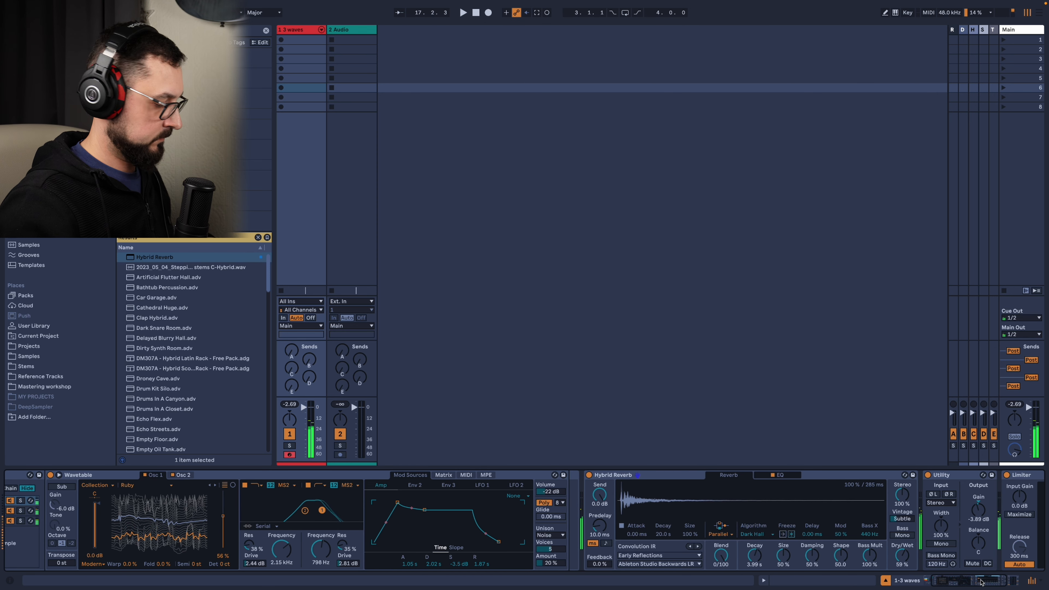
{"action": "left_click", "coordinate": [982, 581]}
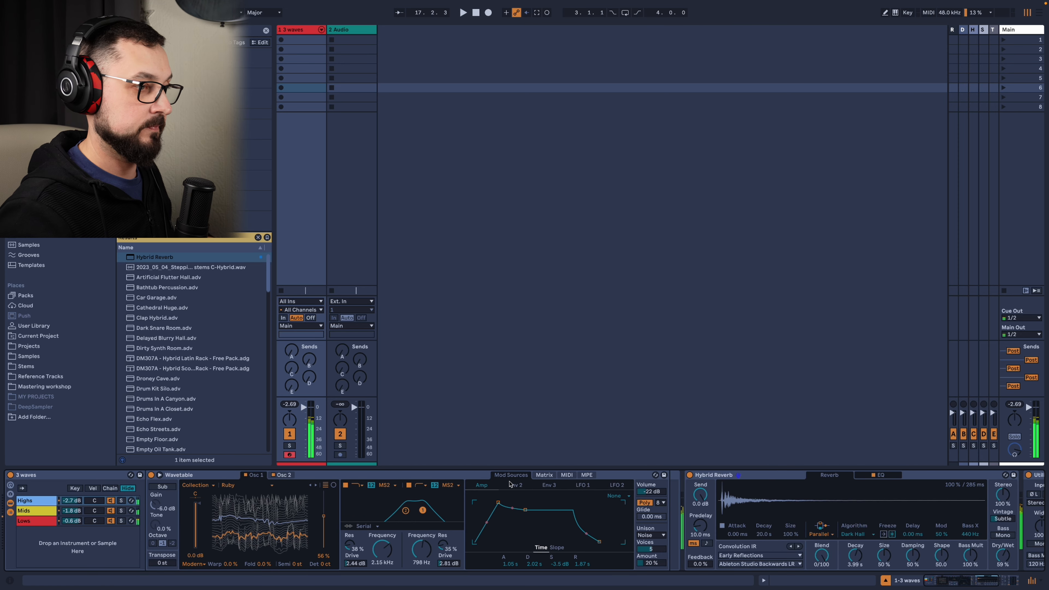
{"action": "left_click", "coordinate": [982, 582]}
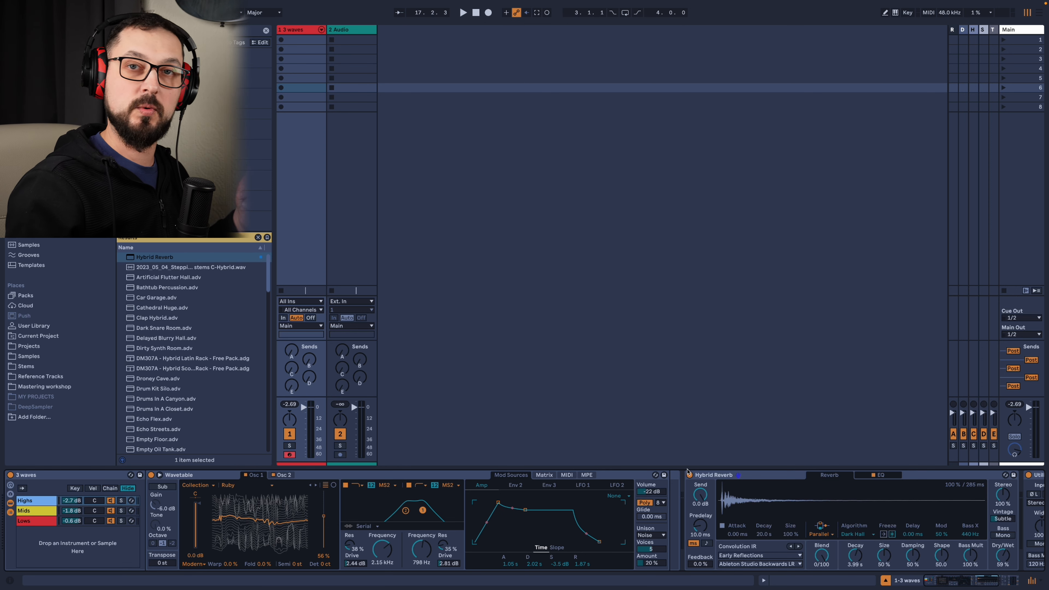
Find ValhallaSupermassive in the browser, insert it between Hybrid Reverb and Utility, and reposition its plug-in window.
{"action": "key", "text": "ctrl+f"}
{"action": "type", "text": "valhall"}
{"action": "left_click_drag", "start_coordinate": [248, 246], "coordinate": [1026, 498]}
{"action": "left_click_drag", "start_coordinate": [623, 88], "coordinate": [668, 159]}
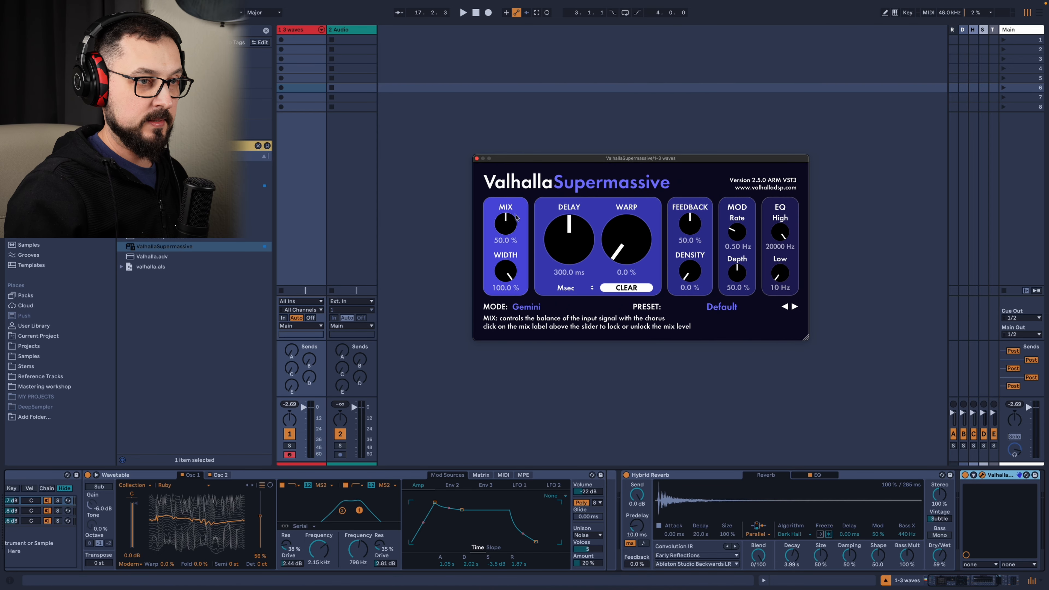
Lock ValhallaSupermassive's Mix level and load the CirrusMajorEchoHall preset from the C-Large reverbs.
{"action": "left_click", "coordinate": [508, 207]}
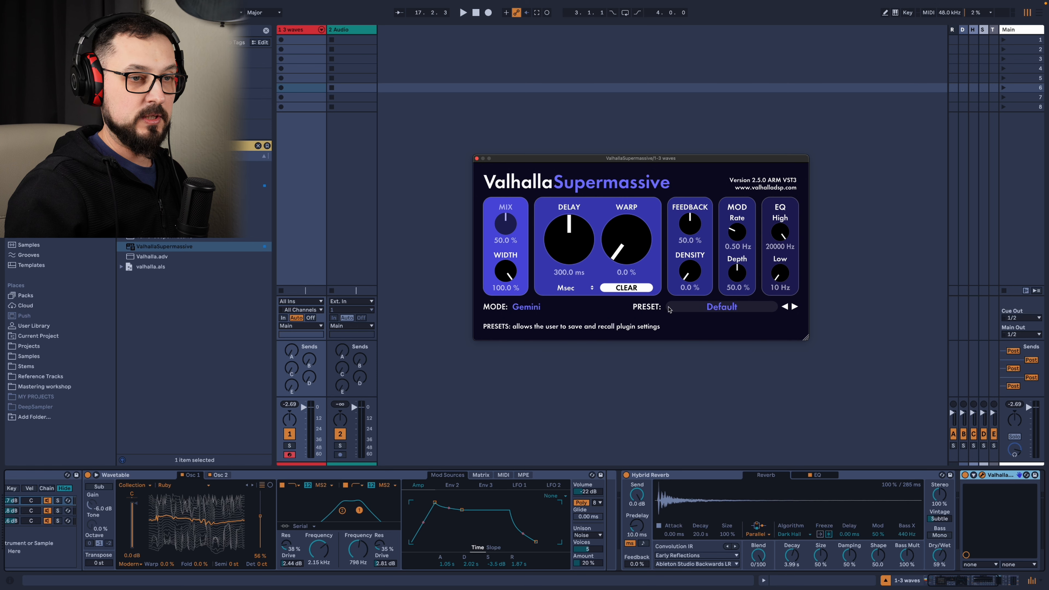
{"action": "left_click", "coordinate": [669, 310]}
{"action": "mouse_move", "coordinate": [716, 412]}
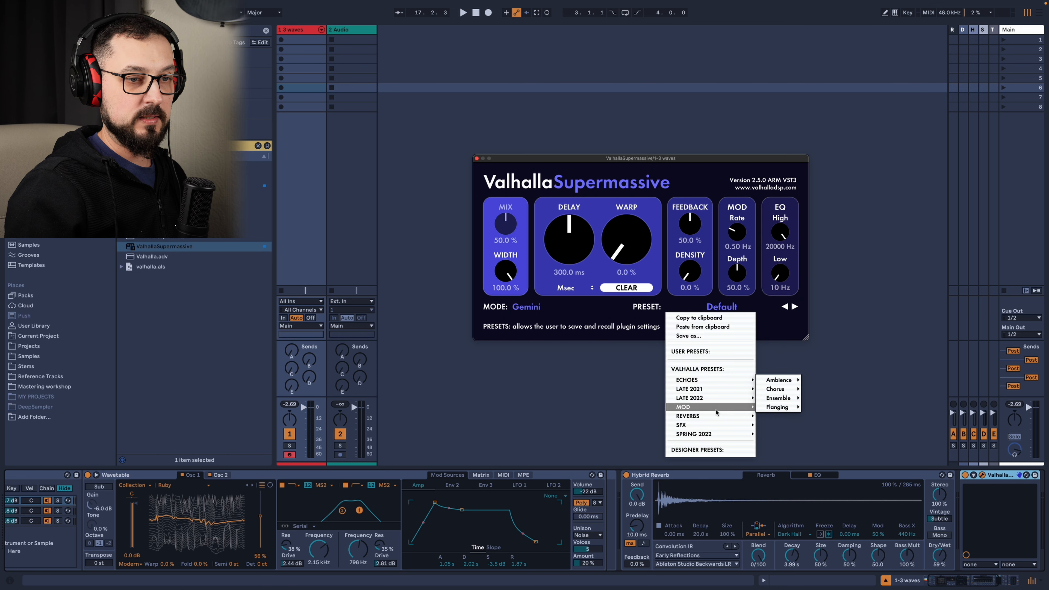
{"action": "mouse_move", "coordinate": [776, 407]}
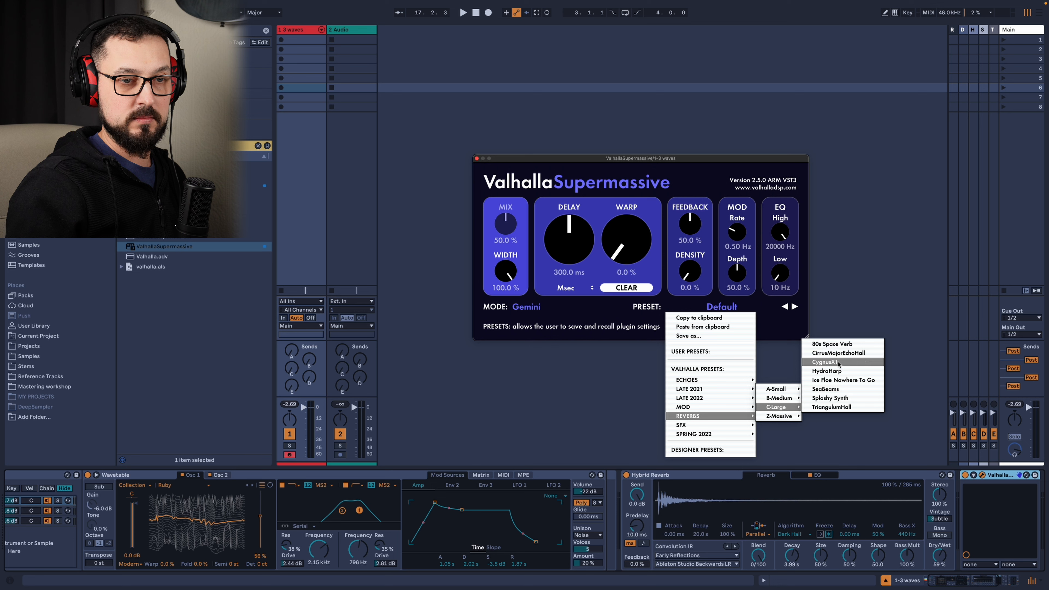
{"action": "left_click", "coordinate": [838, 352]}
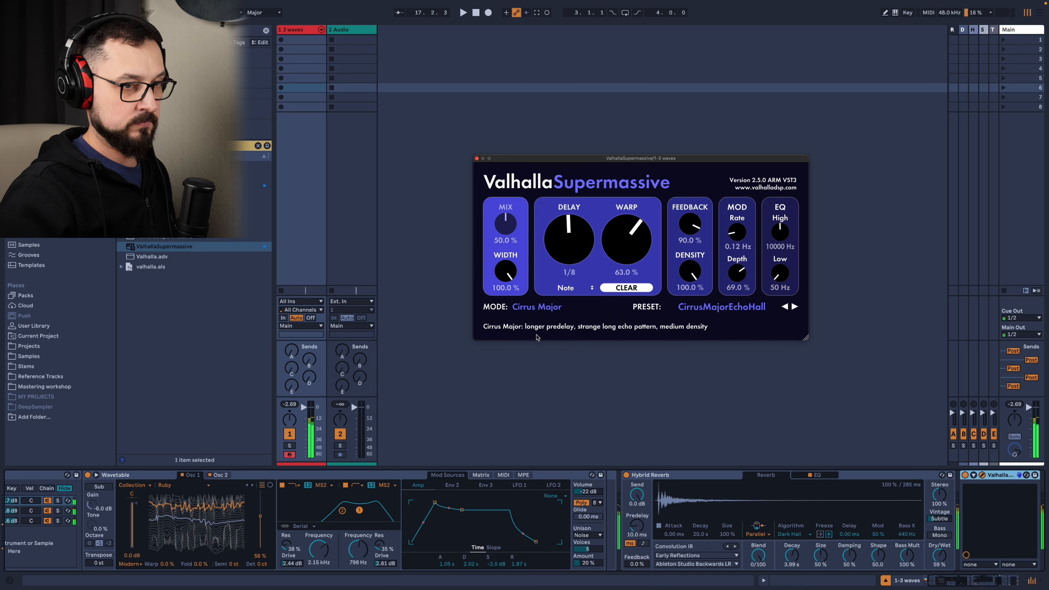
Load the LostSaucer preset in ValhallaSupermassive, set its Delay to 156 ms and close the plug-in window.
{"action": "left_click", "coordinate": [722, 307]}
{"action": "left_click", "coordinate": [686, 368]}
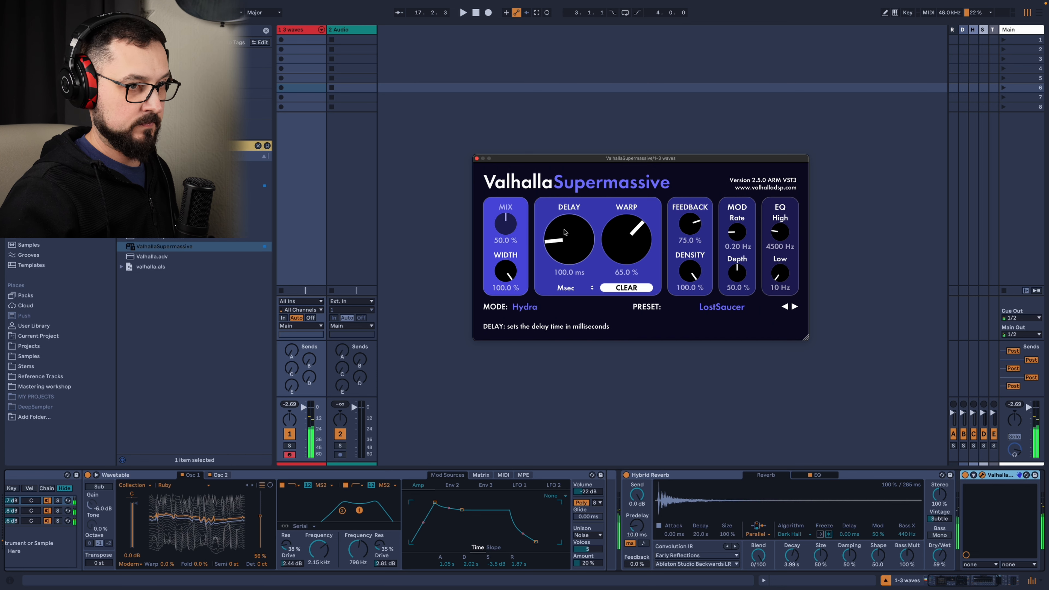
{"action": "left_click_drag", "start_coordinate": [556, 237], "coordinate": [580, 201]}
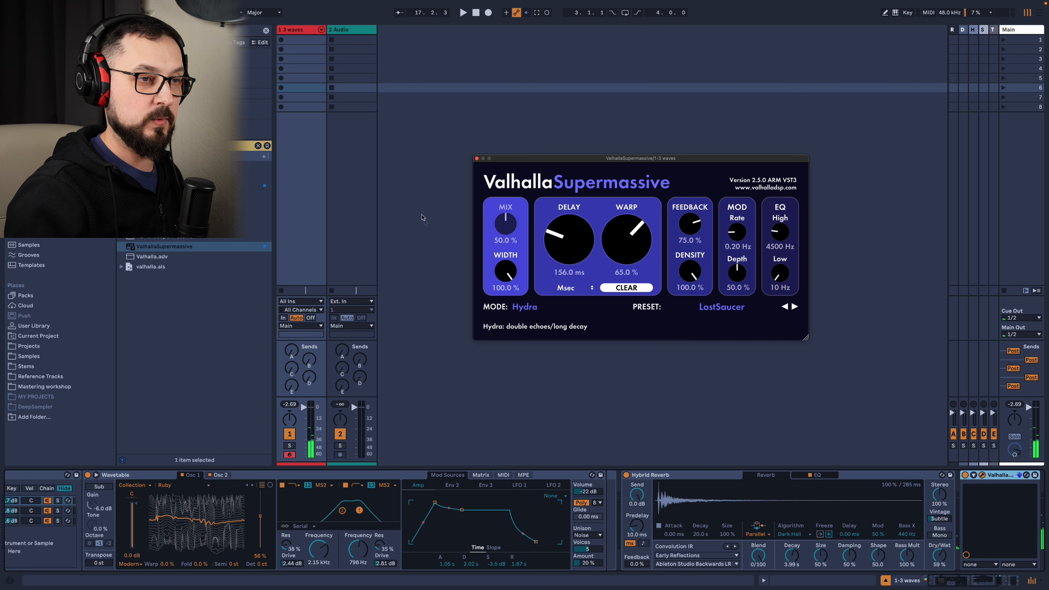
{"action": "left_click", "coordinate": [477, 159]}
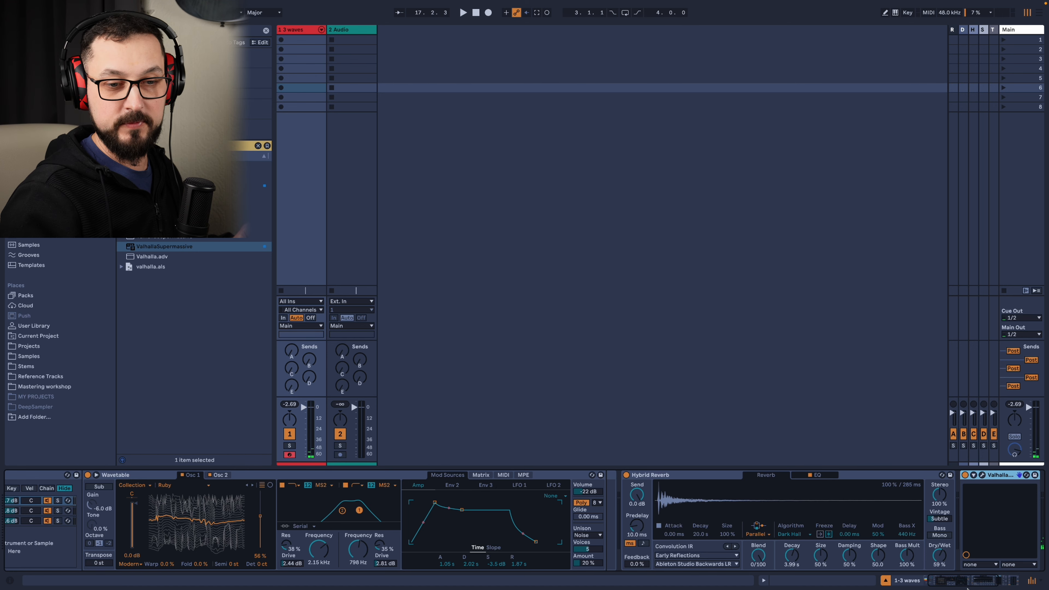
Search the browser for Saturator and insert it between Hybrid Reverb and ValhallaSupermassive.
{"action": "scroll", "coordinate": [873, 536], "scroll_direction": "right", "scroll_amount": 3}
{"action": "key", "text": "ctrl+f"}
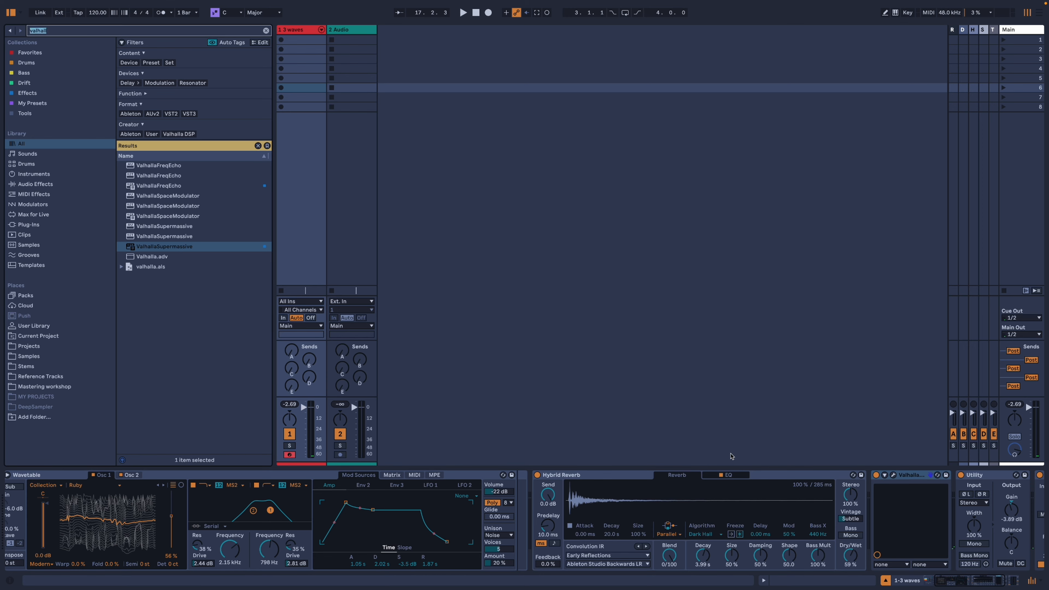
{"action": "type", "text": "satur"}
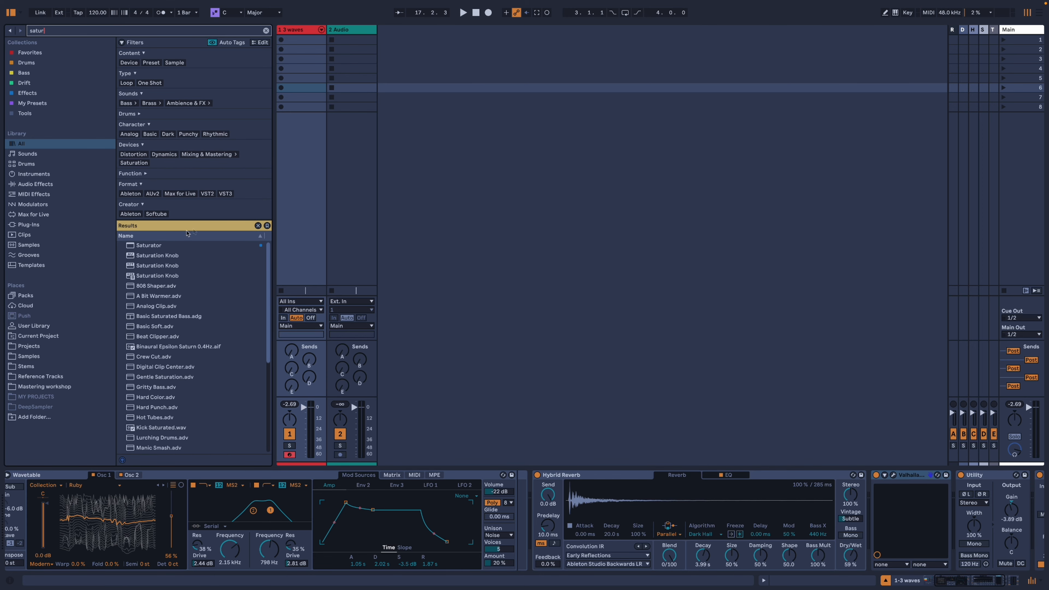
{"action": "double_click", "coordinate": [149, 245]}
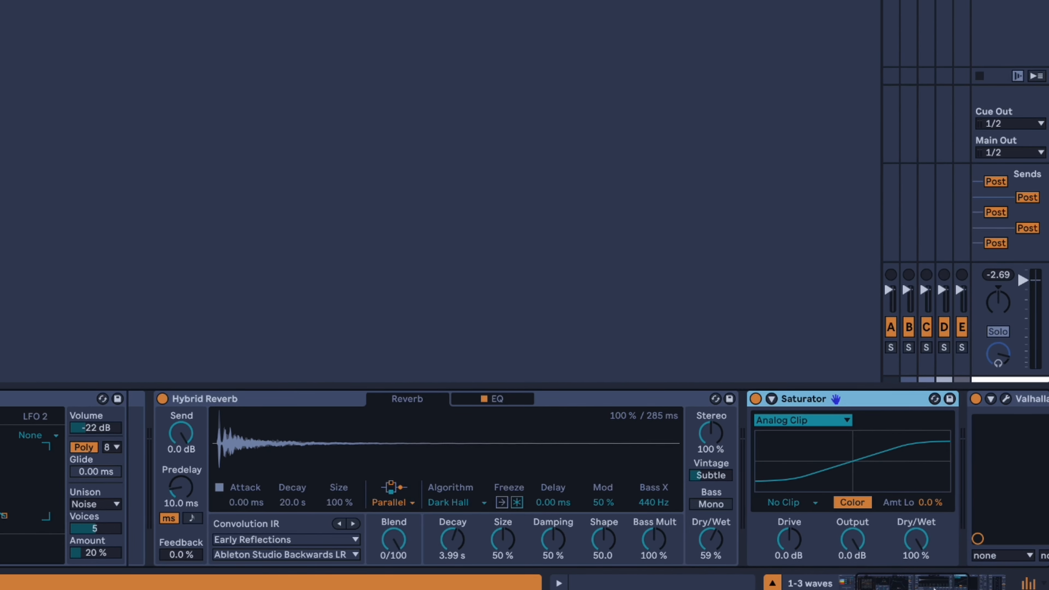
Set the Saturator's Output to -4.0 dB and Drive to 5.1 dB, and choose the Waveshaper curve.
{"action": "scroll", "coordinate": [935, 587], "scroll_direction": "right", "scroll_amount": 4}
{"action": "left_click_drag", "start_coordinate": [677, 554], "coordinate": [677, 570]}
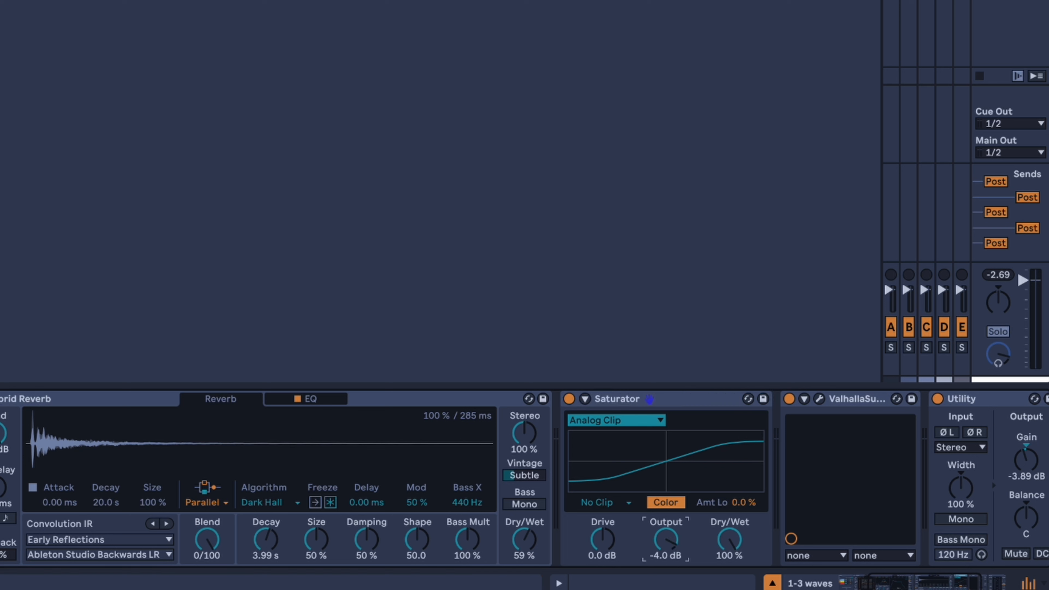
{"action": "left_click_drag", "start_coordinate": [610, 537], "coordinate": [610, 508]}
{"action": "left_click", "coordinate": [613, 421]}
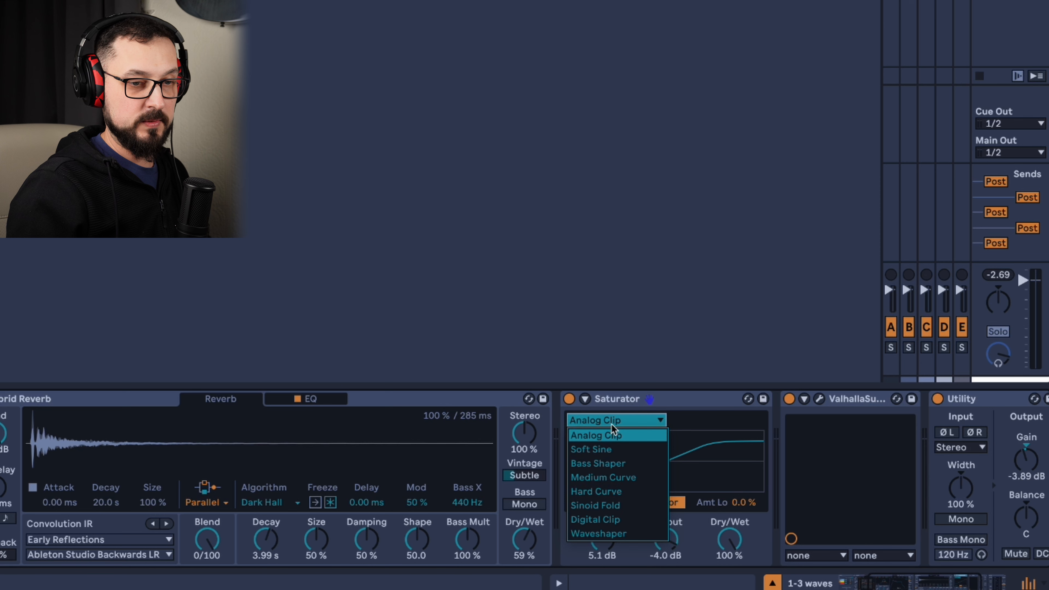
{"action": "left_click", "coordinate": [624, 533]}
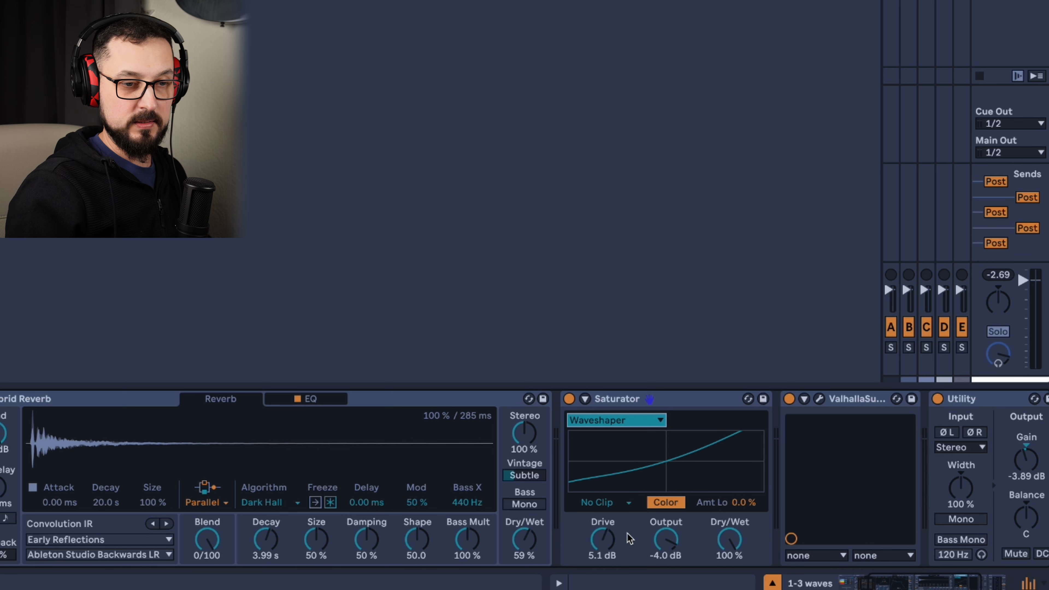
Raise the Saturator's Drive to 6.9 dB, enable Soft Clip and lower its Output to -5.1 dB.
{"action": "key", "text": "space"}
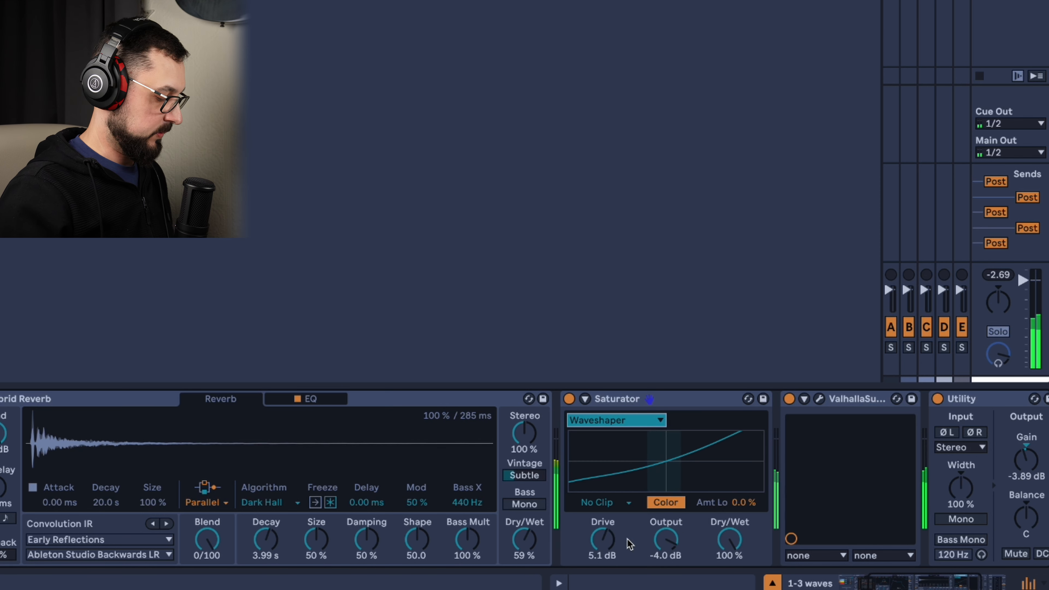
{"action": "mouse_move", "coordinate": [613, 545]}
{"action": "left_mouse_down"}
{"action": "mouse_move", "coordinate": [613, 554]}
{"action": "mouse_move", "coordinate": [613, 522]}
{"action": "mouse_move", "coordinate": [613, 538]}
{"action": "left_mouse_up"}
{"action": "left_click", "coordinate": [616, 504]}
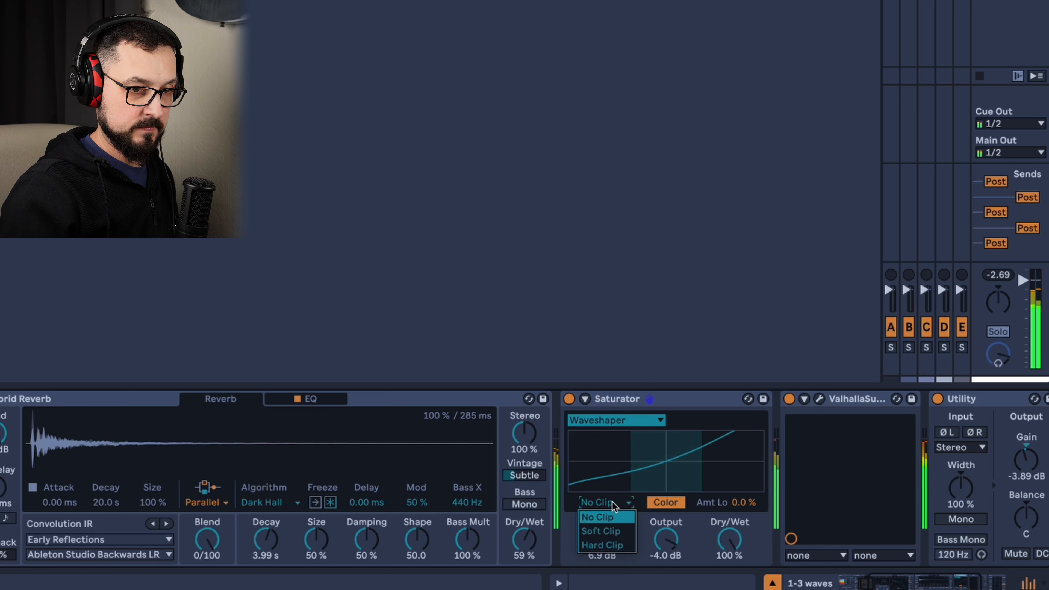
{"action": "left_click", "coordinate": [616, 531]}
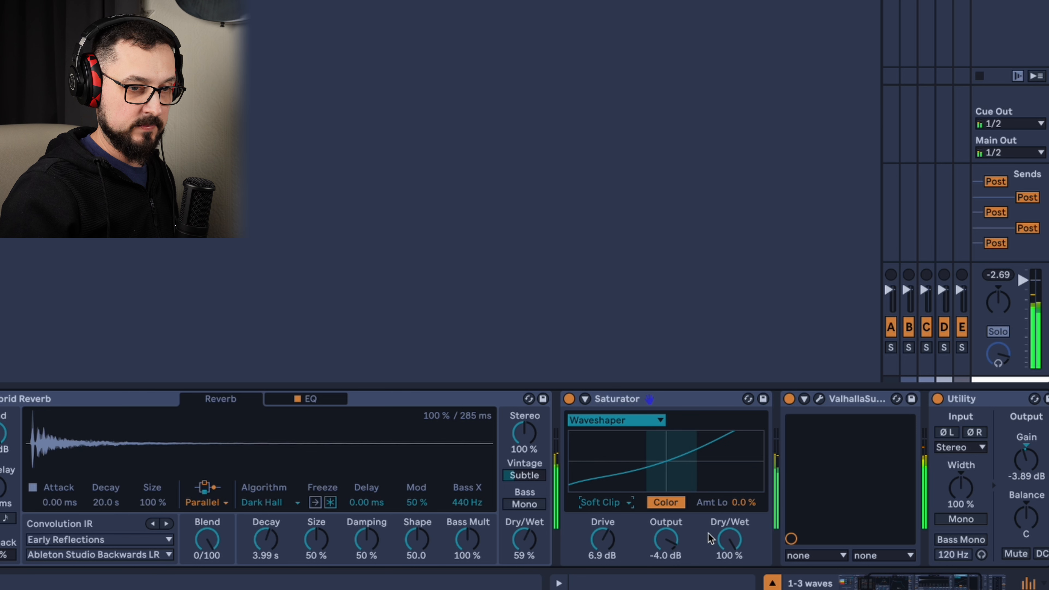
{"action": "left_click_drag", "start_coordinate": [674, 543], "coordinate": [672, 541]}
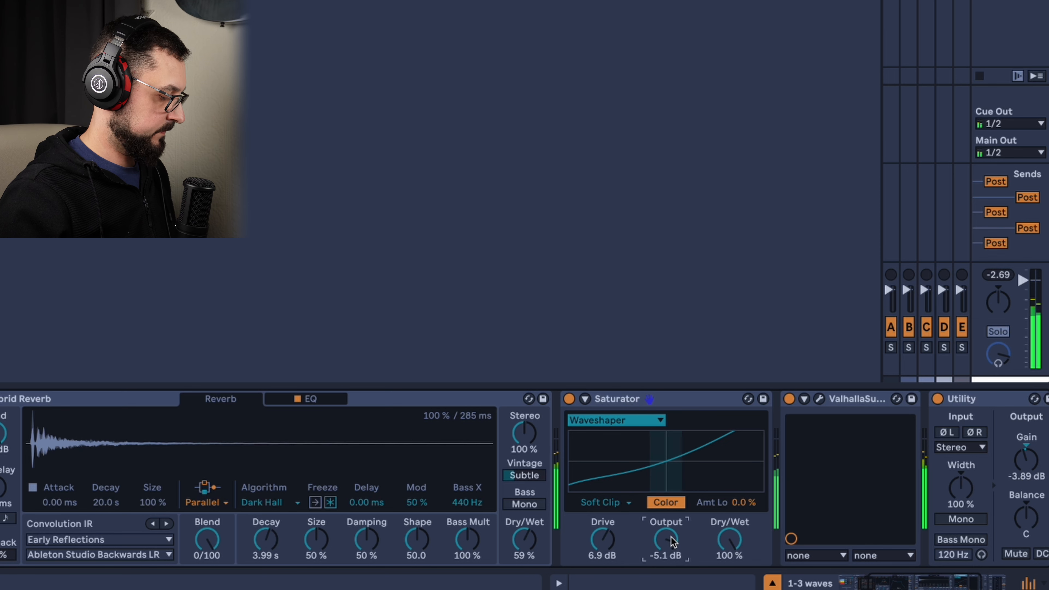
Insert Glue Compressor between the 3 waves rack and Hybrid Reverb and set its Threshold to -13.3 dB.
{"action": "left_click_drag", "start_coordinate": [921, 587], "coordinate": [919, 586]}
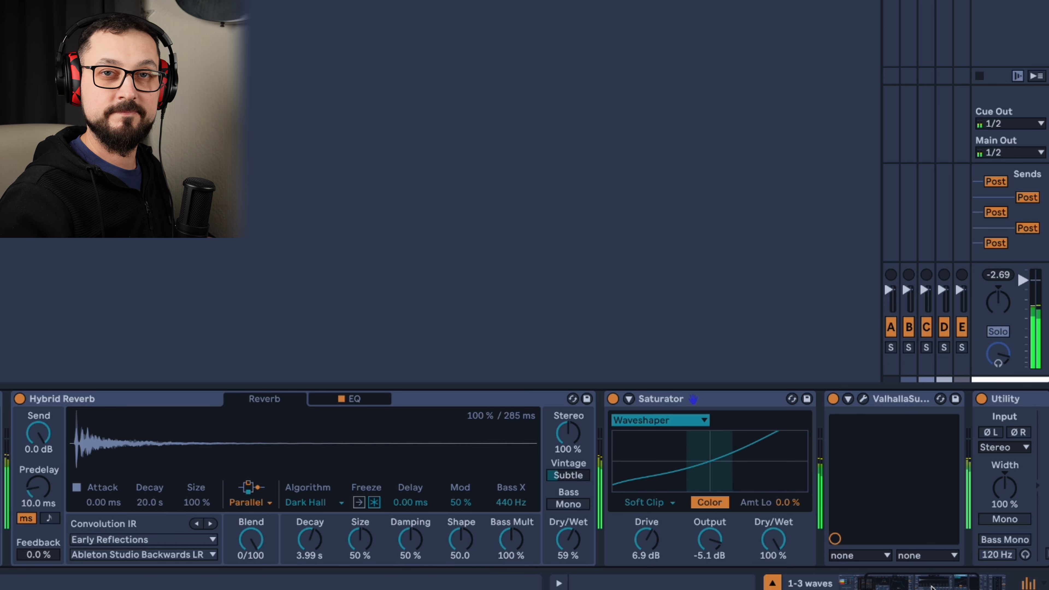
{"action": "mouse_move", "coordinate": [931, 586]}
{"action": "left_mouse_down"}
{"action": "mouse_move", "coordinate": [922, 586]}
{"action": "mouse_move", "coordinate": [996, 582]}
{"action": "mouse_move", "coordinate": [929, 582]}
{"action": "left_mouse_up"}
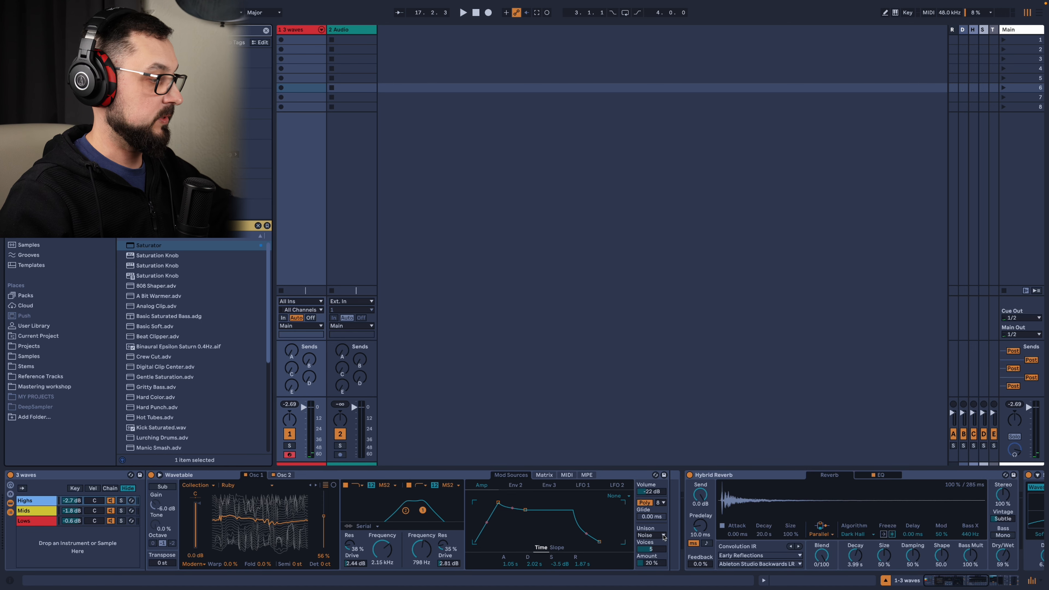
{"action": "type", "text": "glue"}
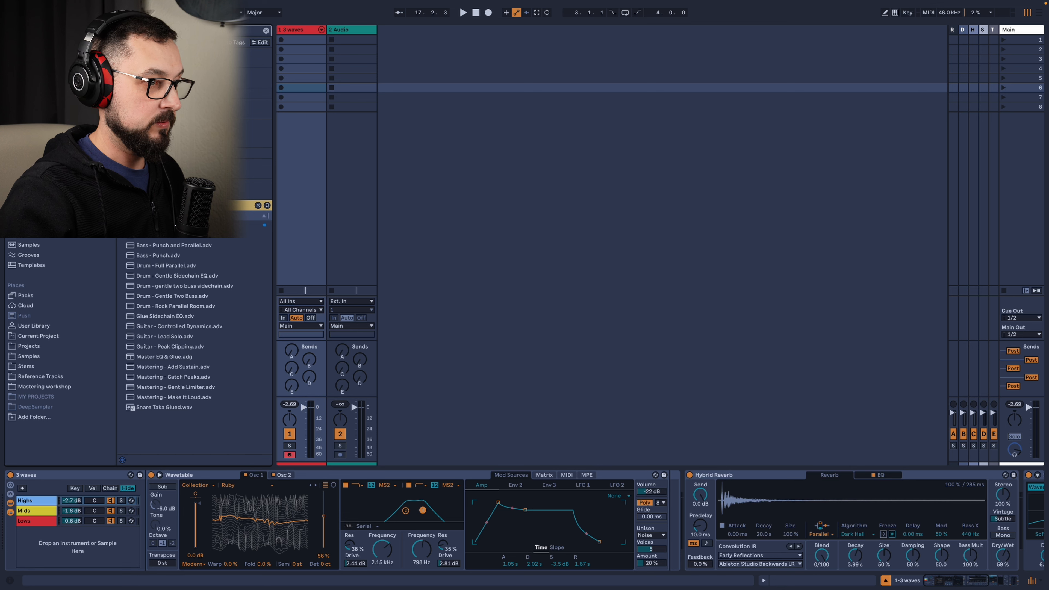
{"action": "left_click_drag", "start_coordinate": [254, 225], "coordinate": [685, 497]}
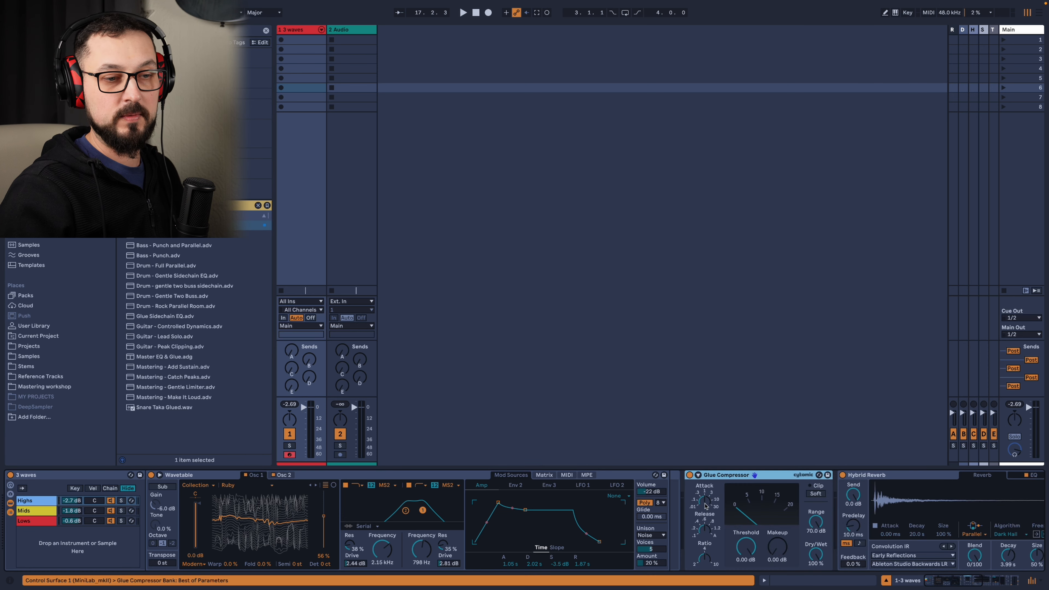
{"action": "left_click_drag", "start_coordinate": [939, 585], "coordinate": [953, 586]}
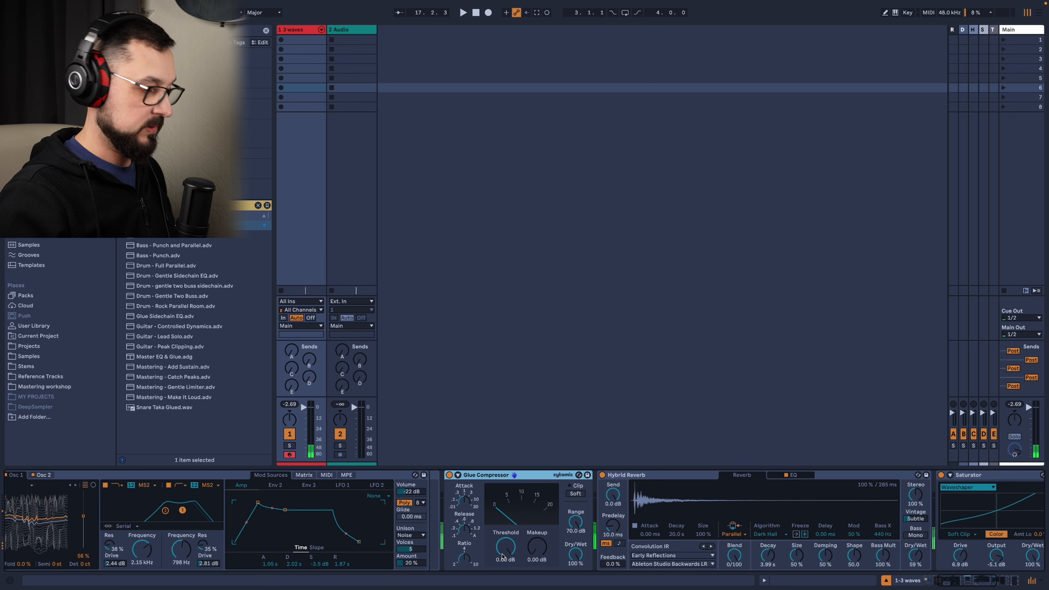
{"action": "left_click_drag", "start_coordinate": [506, 556], "coordinate": [506, 578]}
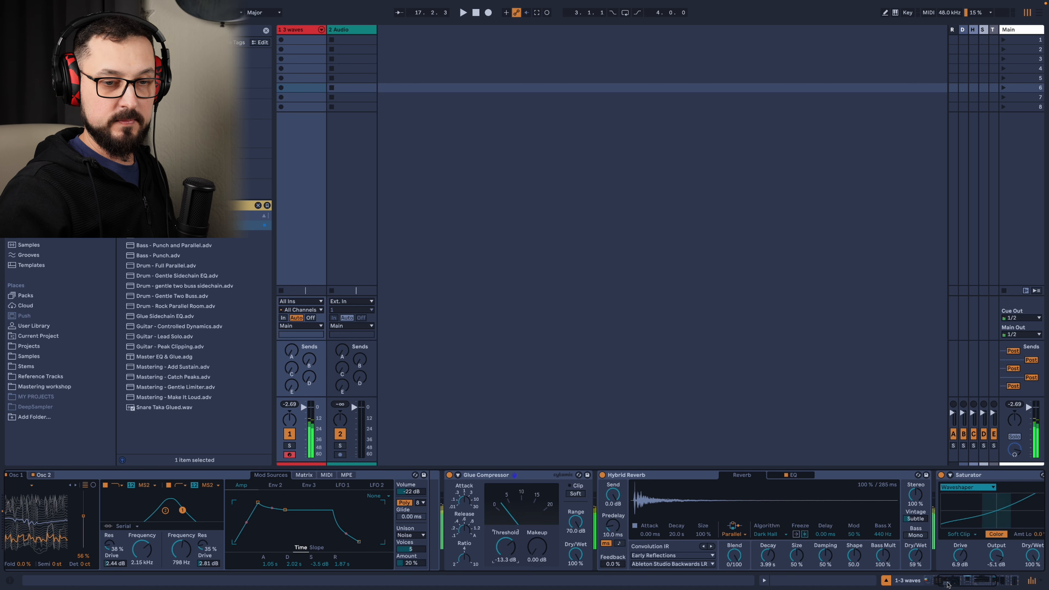
Reset the Utility's output Gain to 0 dB and inspect the Limiter's ceiling at the end of the chain.
{"action": "scroll", "coordinate": [943, 566], "scroll_direction": "right", "scroll_amount": 10}
{"action": "double_click", "coordinate": [823, 499]}
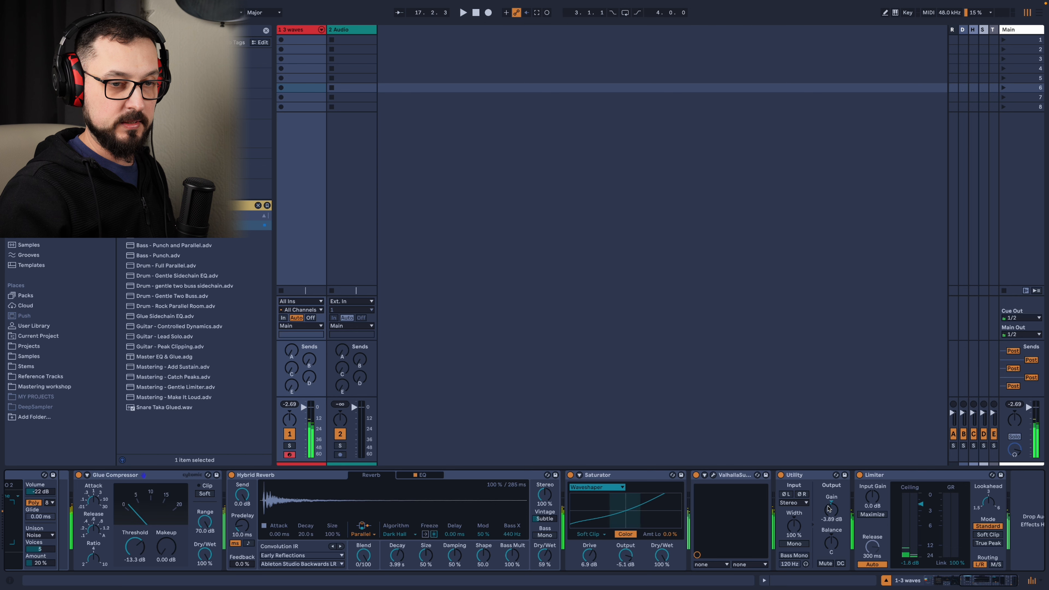
{"action": "left_click_drag", "start_coordinate": [997, 582], "coordinate": [1027, 585]}
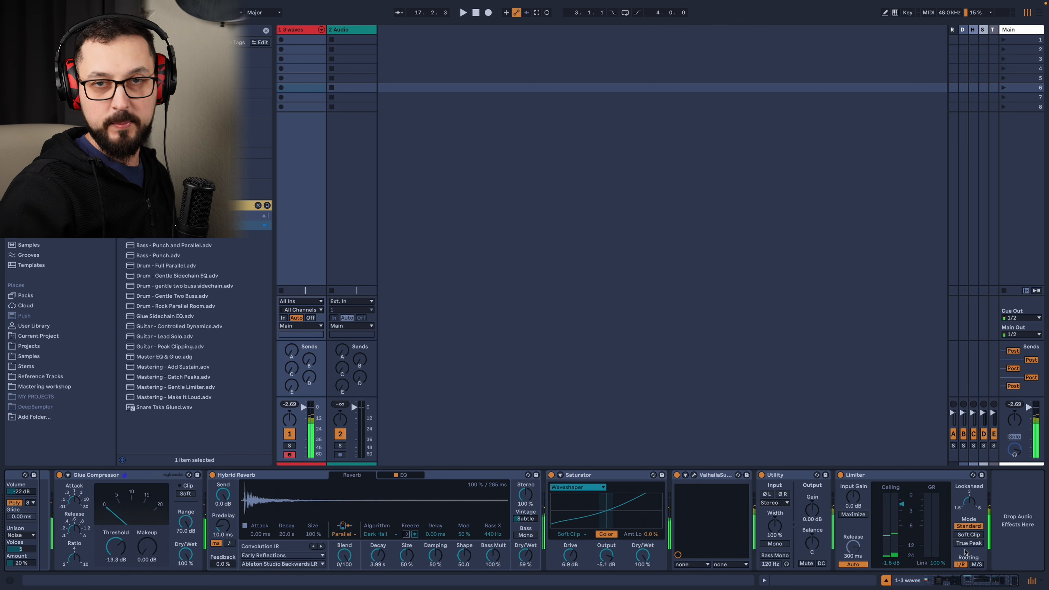
{"action": "left_click", "coordinate": [881, 476]}
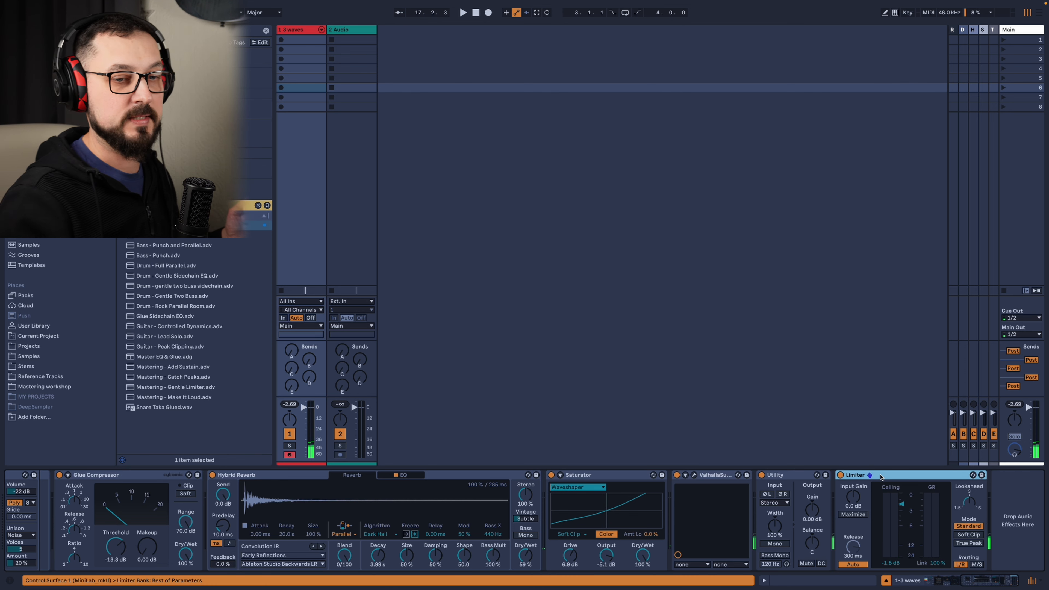
{"action": "left_click", "coordinate": [902, 507]}
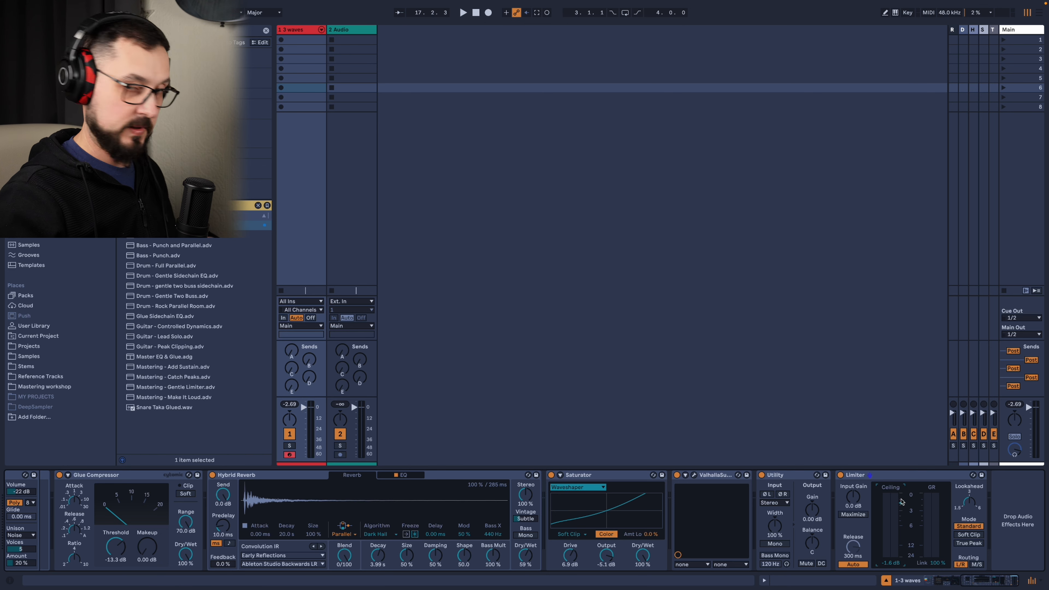
Display the MIDI modulation assignments of the Wavetable in the Highs chain.
{"action": "scroll", "coordinate": [349, 478], "scroll_direction": "left", "scroll_amount": 10}
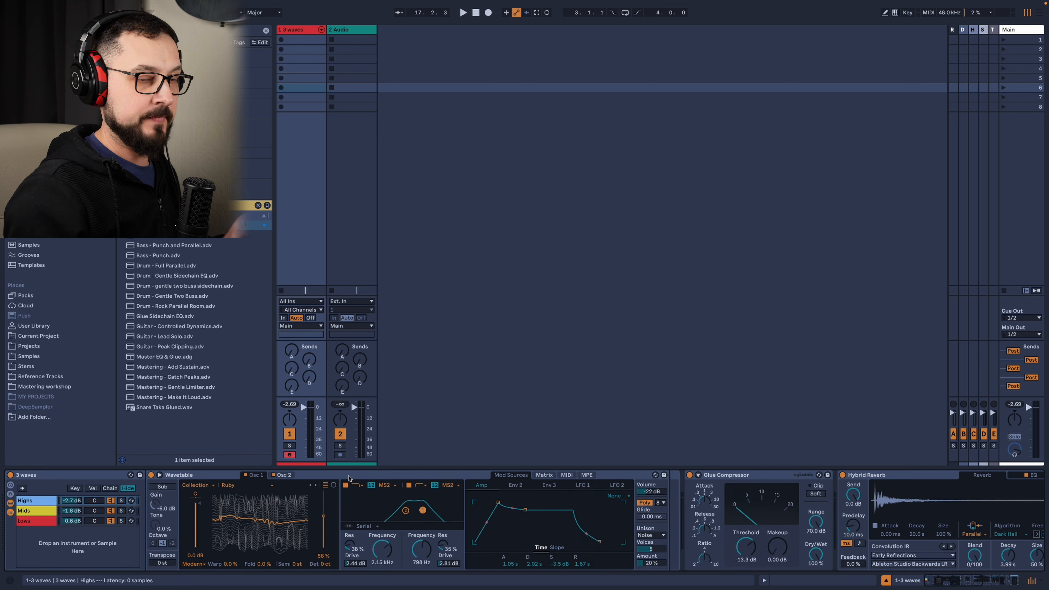
{"action": "left_click", "coordinate": [48, 503]}
{"action": "left_click", "coordinate": [223, 475]}
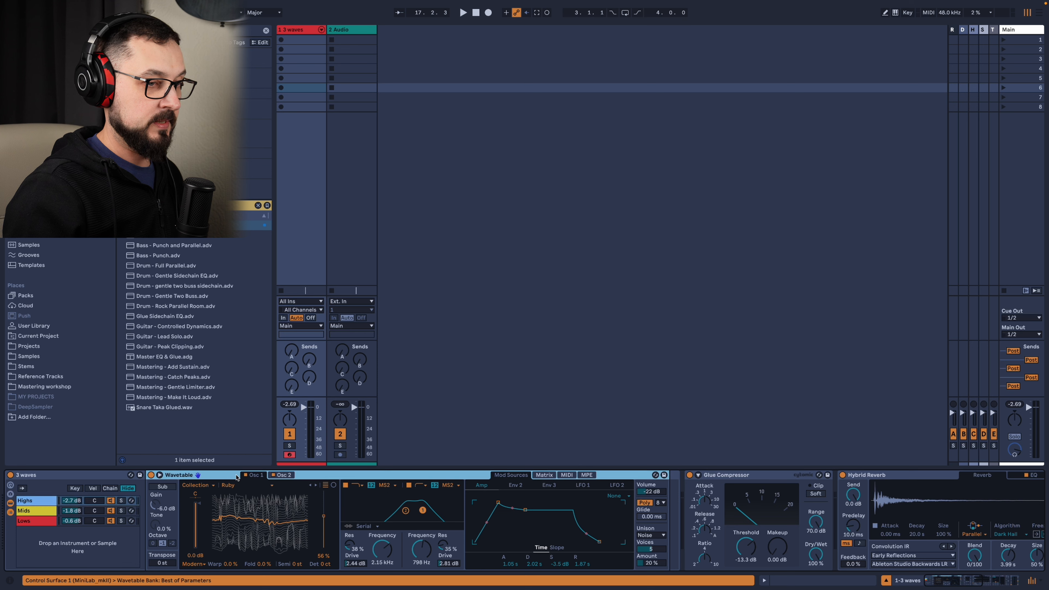
{"action": "left_click", "coordinate": [567, 476]}
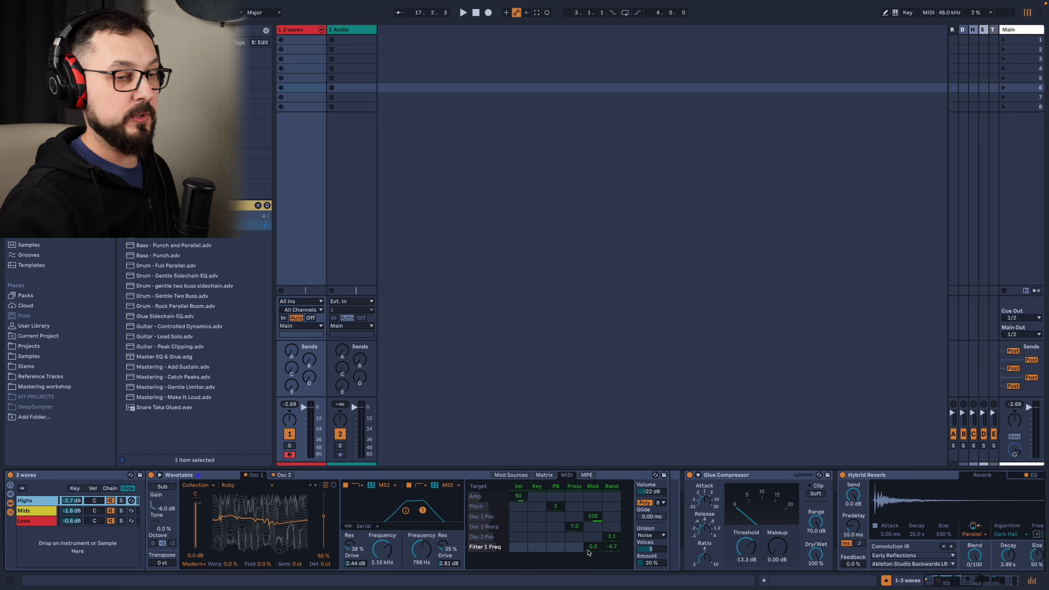
Solo the Highs chain and set its Wavetable's Mod modulation to -11 for Filter 1 Freq and 38 for Filter 1 Drive.
{"action": "left_click_drag", "start_coordinate": [593, 550], "coordinate": [594, 544]}
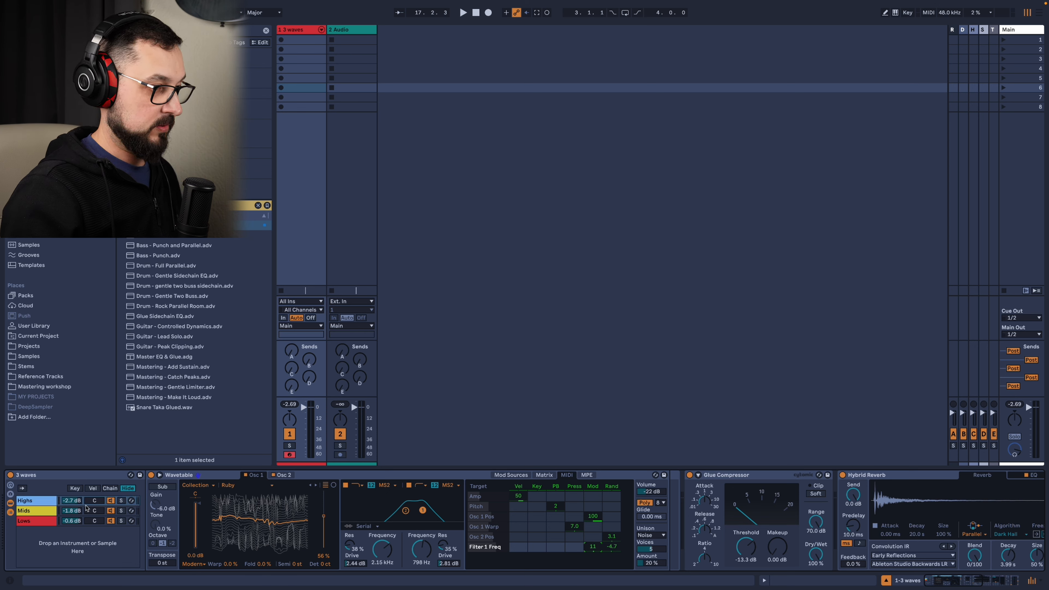
{"action": "left_click", "coordinate": [121, 501]}
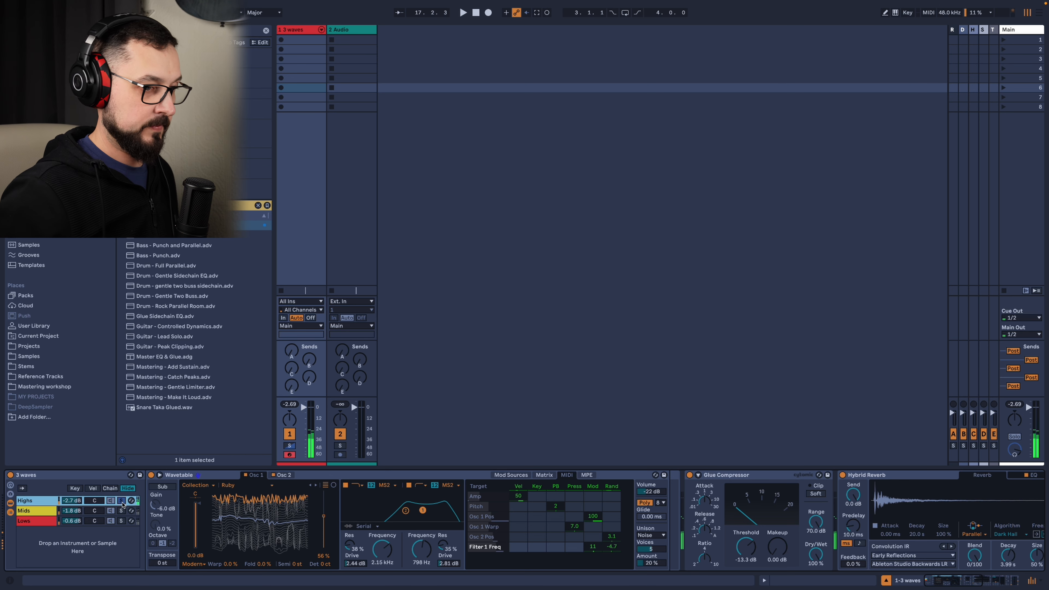
{"action": "left_click", "coordinate": [363, 563]}
{"action": "left_click", "coordinate": [595, 561]}
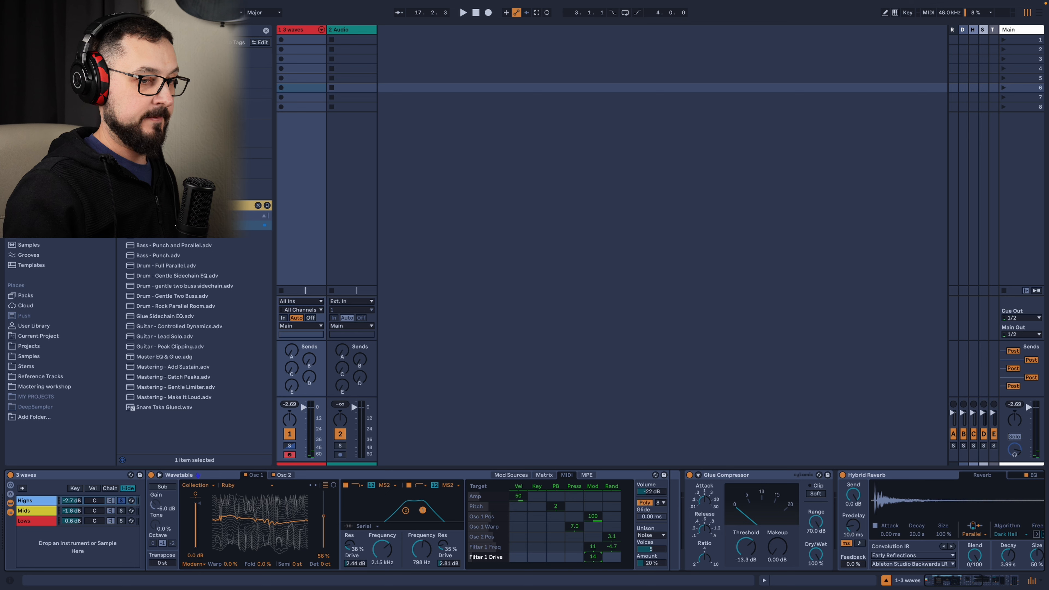
{"action": "left_click", "coordinate": [593, 547]}
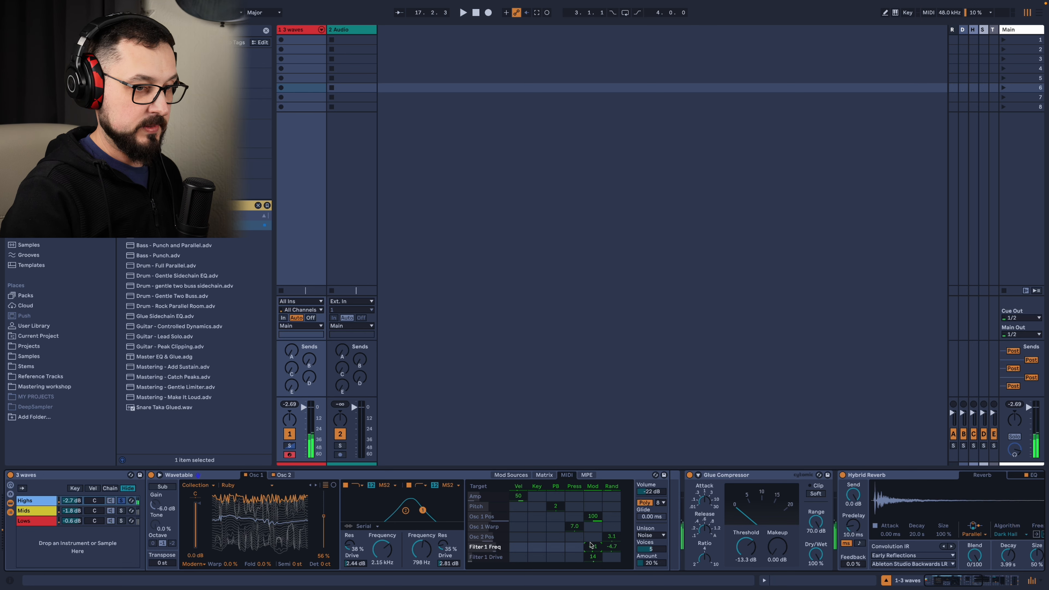
{"action": "left_click_drag", "start_coordinate": [592, 557], "coordinate": [593, 545]}
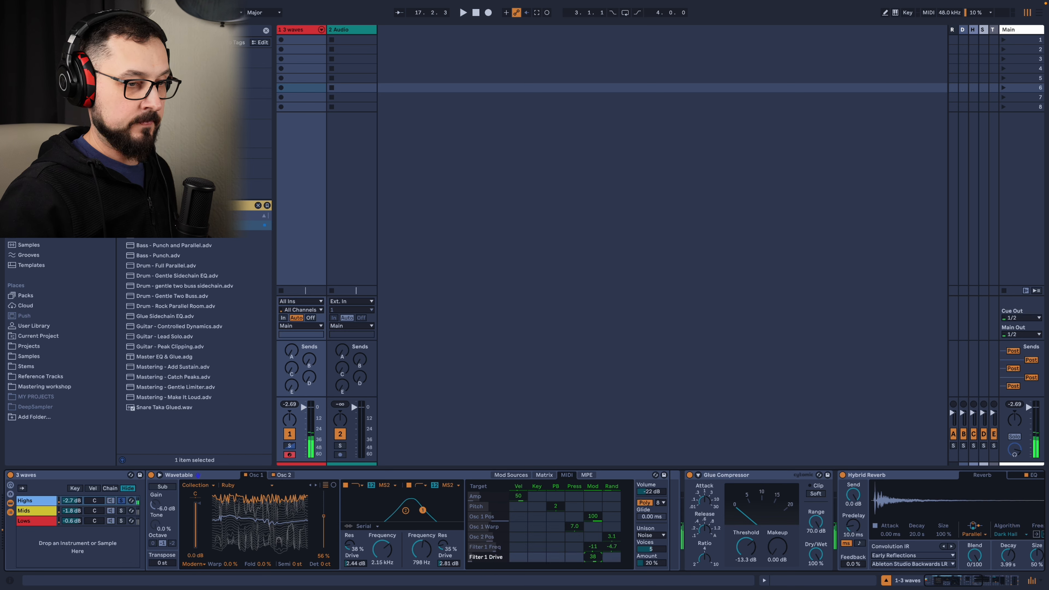
Set the Highs Wavetable's Mod modulation to -14 for Filter 2 Freq and 31 for both Osc 1 Pos and Filter 1 Drive.
{"action": "left_click", "coordinate": [389, 551]}
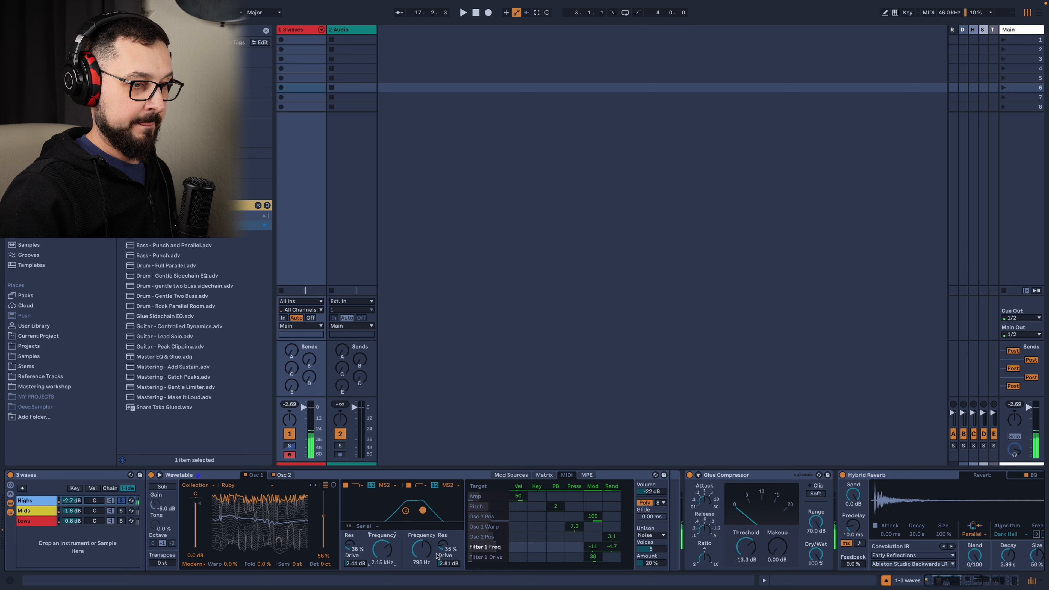
{"action": "left_click", "coordinate": [422, 549]}
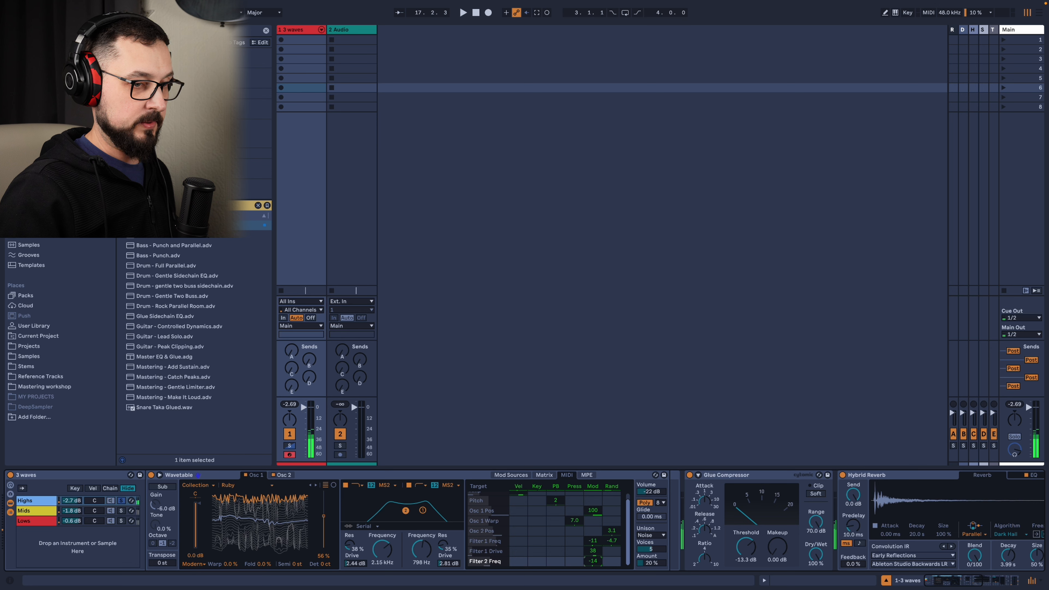
{"action": "left_click", "coordinate": [440, 563]}
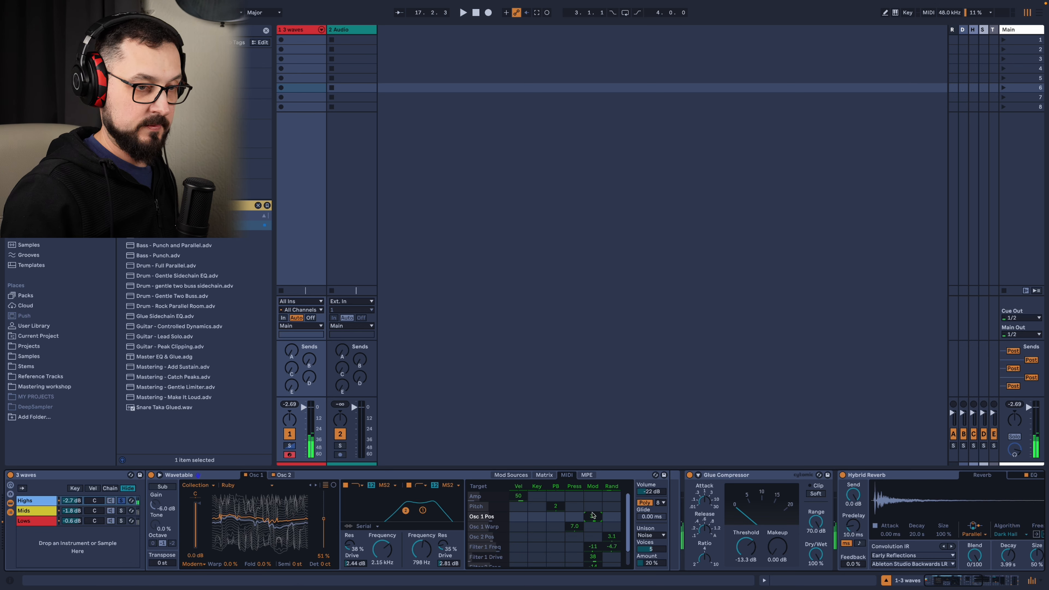
{"action": "scroll", "coordinate": [594, 531], "scroll_direction": "down", "scroll_amount": 2}
{"action": "scroll", "coordinate": [598, 543], "scroll_direction": "up", "scroll_amount": 1}
{"action": "left_click", "coordinate": [595, 549]}
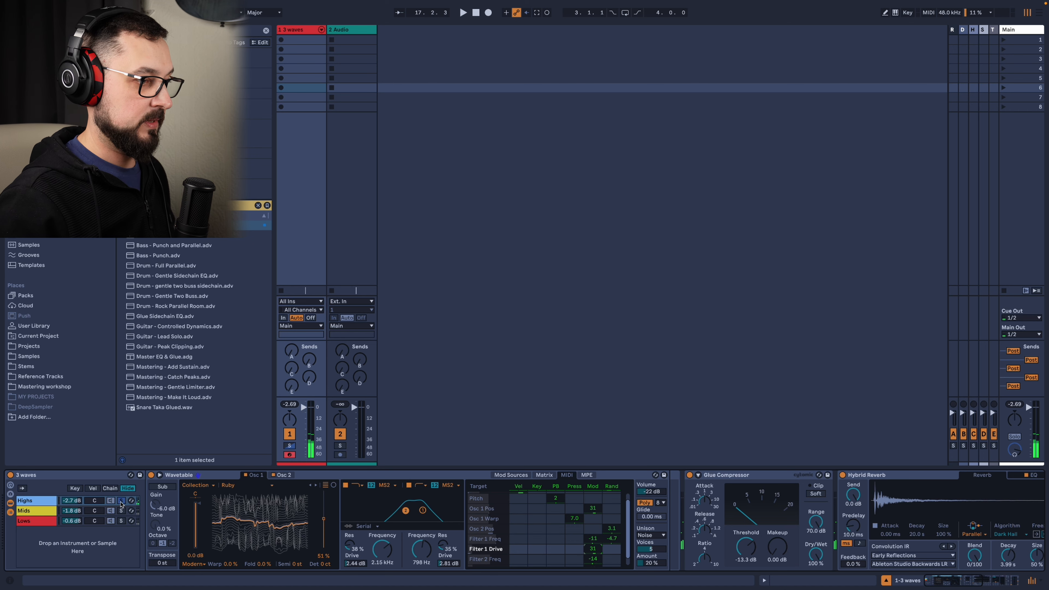
Solo the Mids chain and set its Wavetable's Mod modulation to 27 for Osc 1 Pos and 17 for Filter 1 Freq.
{"action": "left_click", "coordinate": [58, 511]}
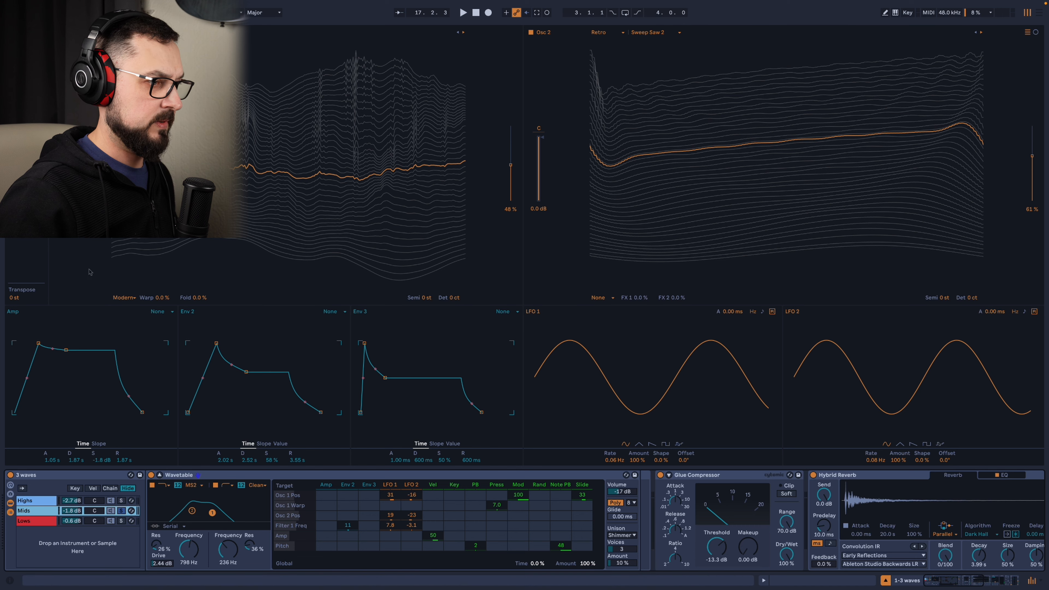
{"action": "left_click", "coordinate": [160, 475]}
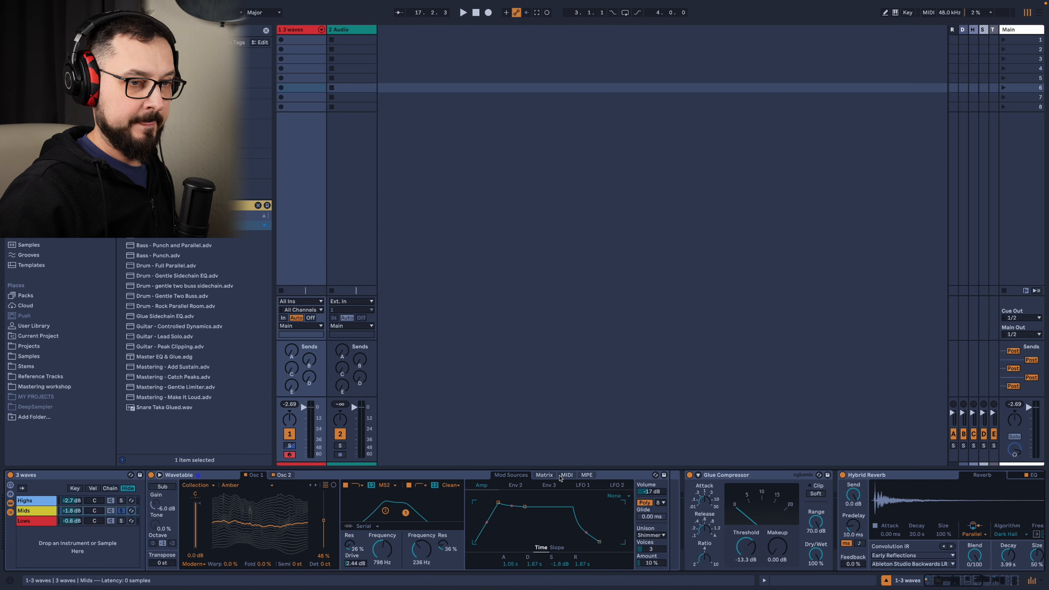
{"action": "left_click_drag", "start_coordinate": [613, 485], "coordinate": [613, 492]}
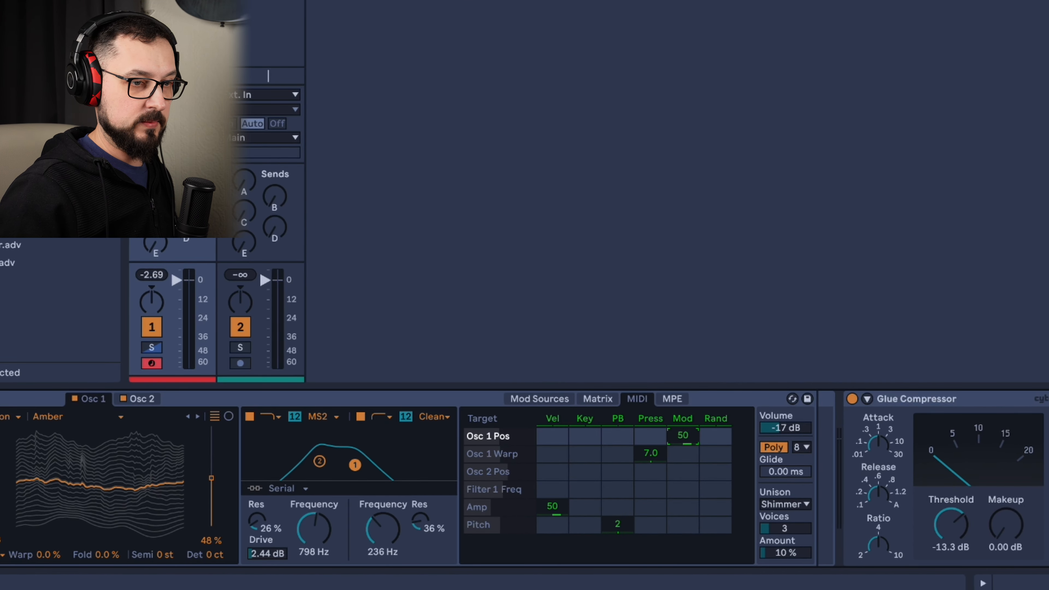
{"action": "left_click_drag", "start_coordinate": [682, 438], "coordinate": [682, 436]}
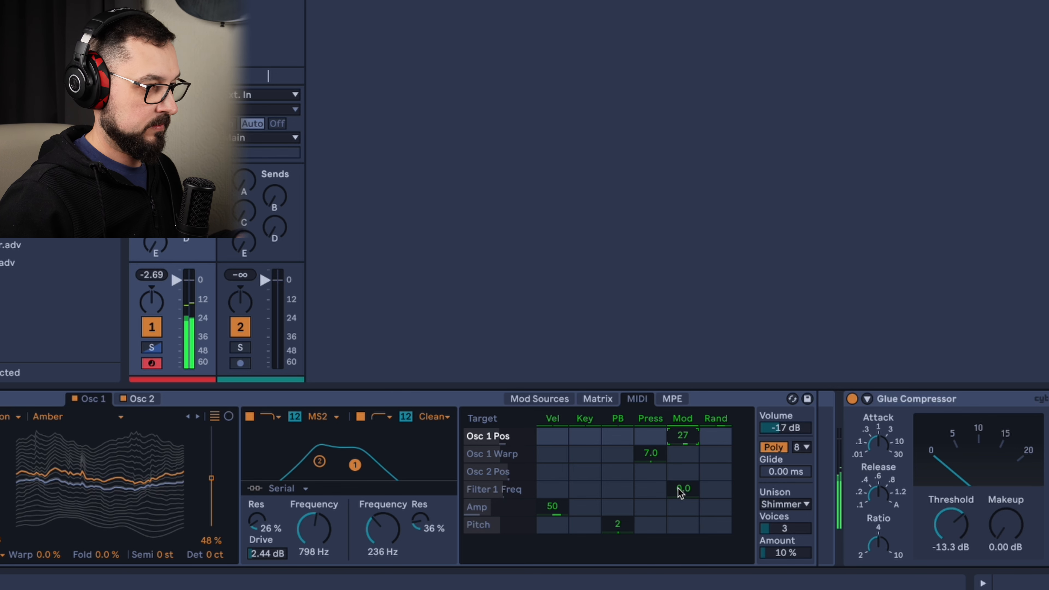
{"action": "left_click_drag", "start_coordinate": [683, 496], "coordinate": [683, 489]}
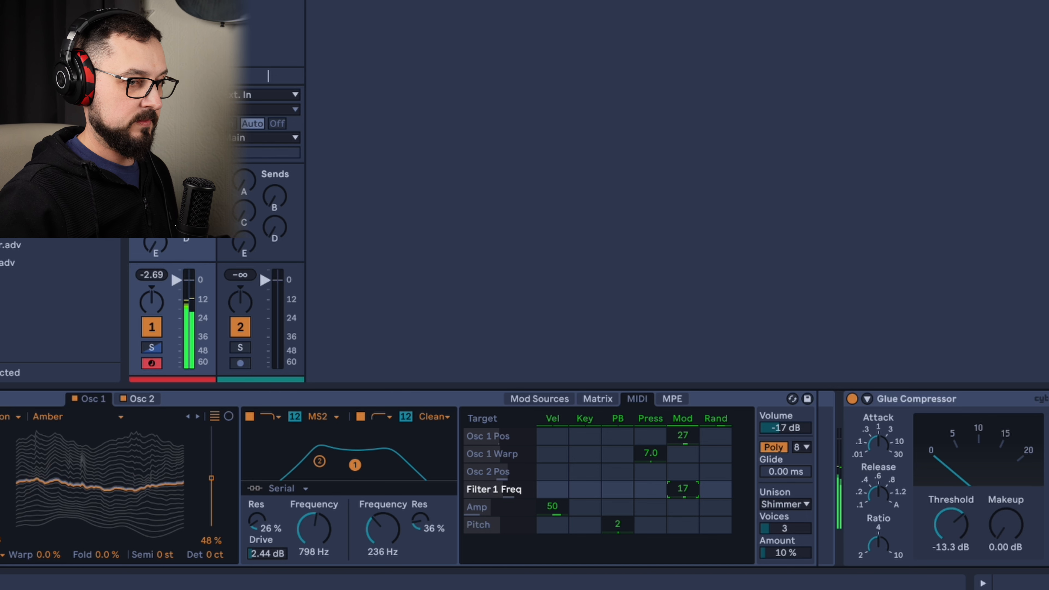
Add Mod modulation of 19 to Filter 2 Freq and 23 to Filter 1 Drive in the Mids Wavetable.
{"action": "left_click", "coordinate": [367, 549]}
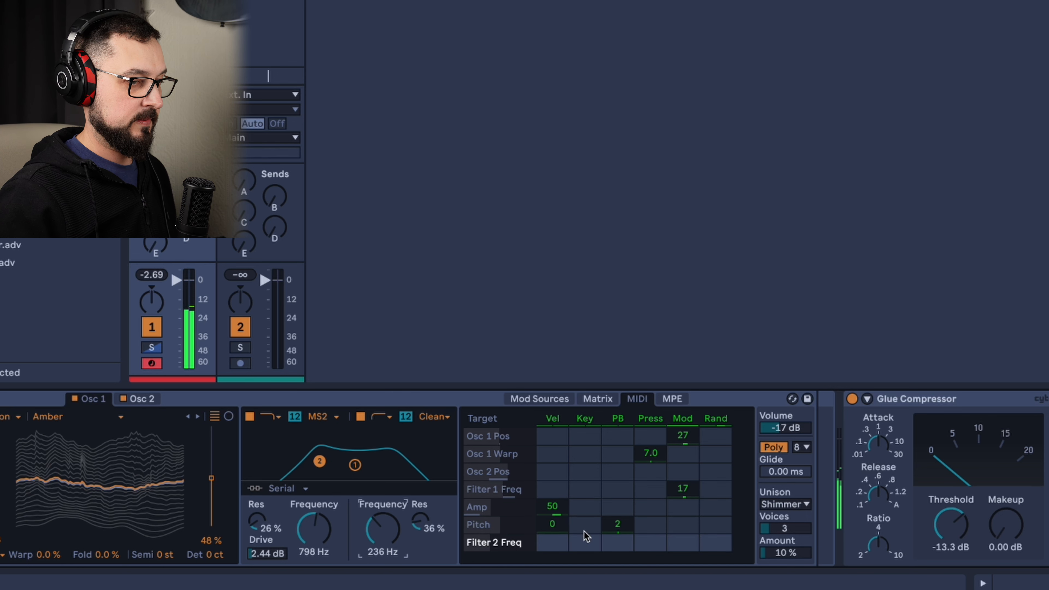
{"action": "left_click_drag", "start_coordinate": [679, 547], "coordinate": [675, 547]}
{"action": "left_click", "coordinate": [264, 553]}
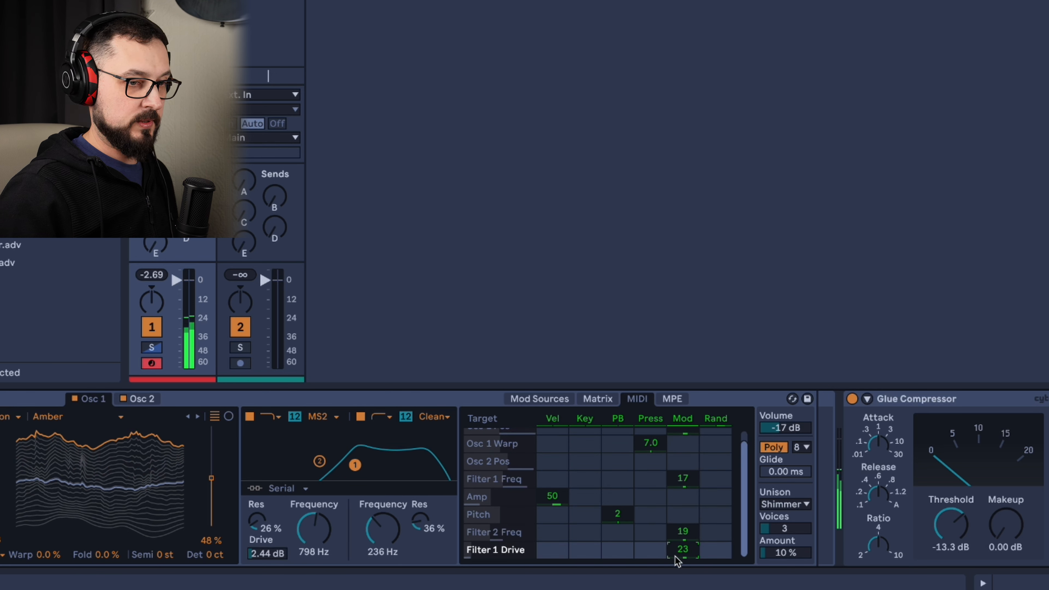
Set the Mids Wavetable's Unison Mod modulation to 47 and raise its Unison Amount to 26%.
{"action": "left_click", "coordinate": [795, 553]}
{"action": "left_click_drag", "start_coordinate": [680, 553], "coordinate": [680, 533]}
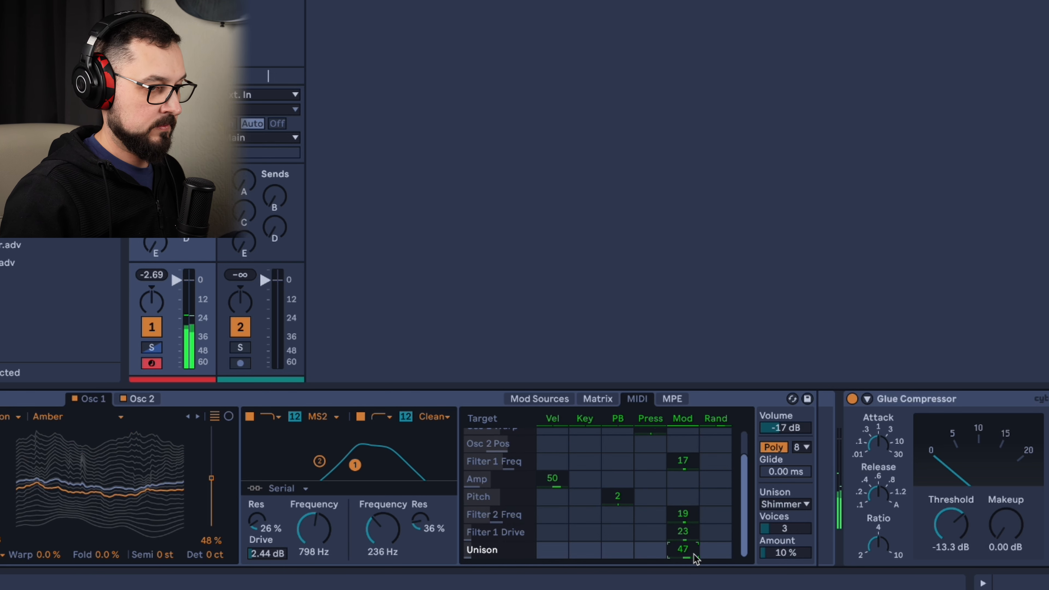
{"action": "left_click_drag", "start_coordinate": [779, 556], "coordinate": [780, 547]}
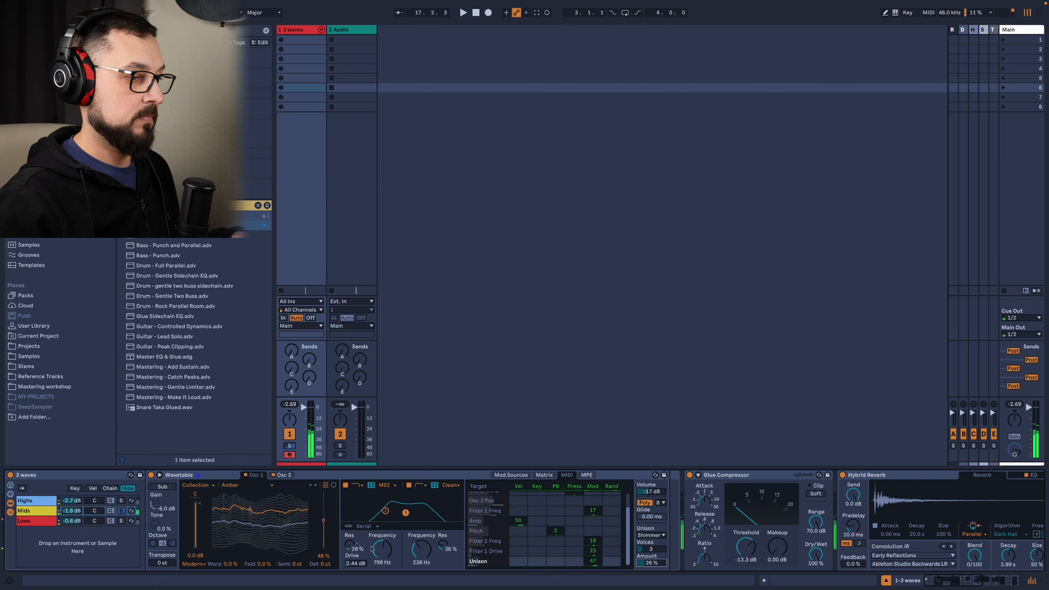
Solo the Lows chain and set its Wavetable's Mod modulation of Osc 1 Pos to -36 in the MIDI assignments.
{"action": "left_click", "coordinate": [122, 522]}
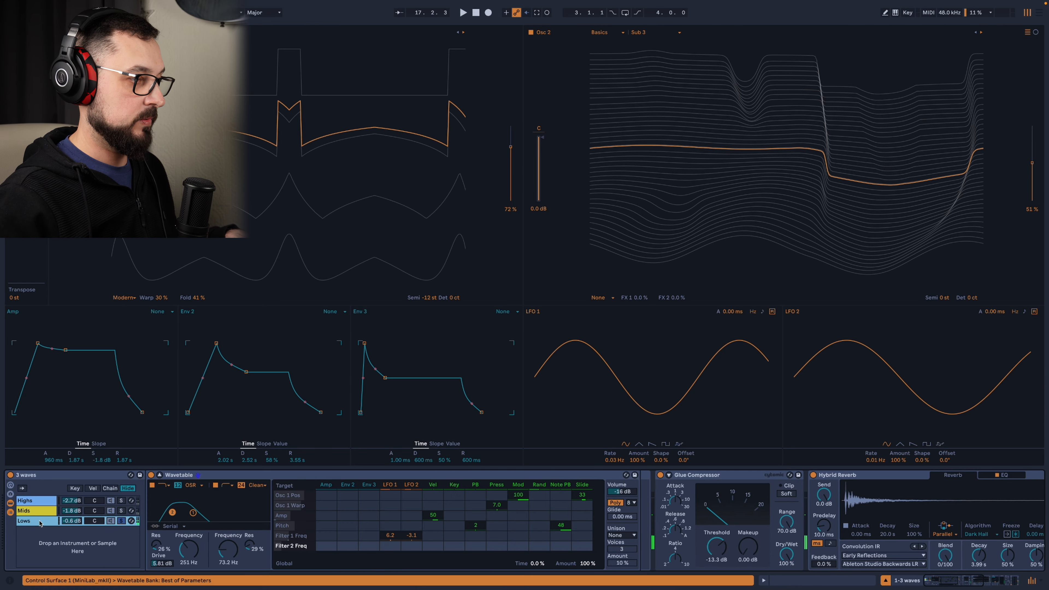
{"action": "left_click", "coordinate": [160, 475]}
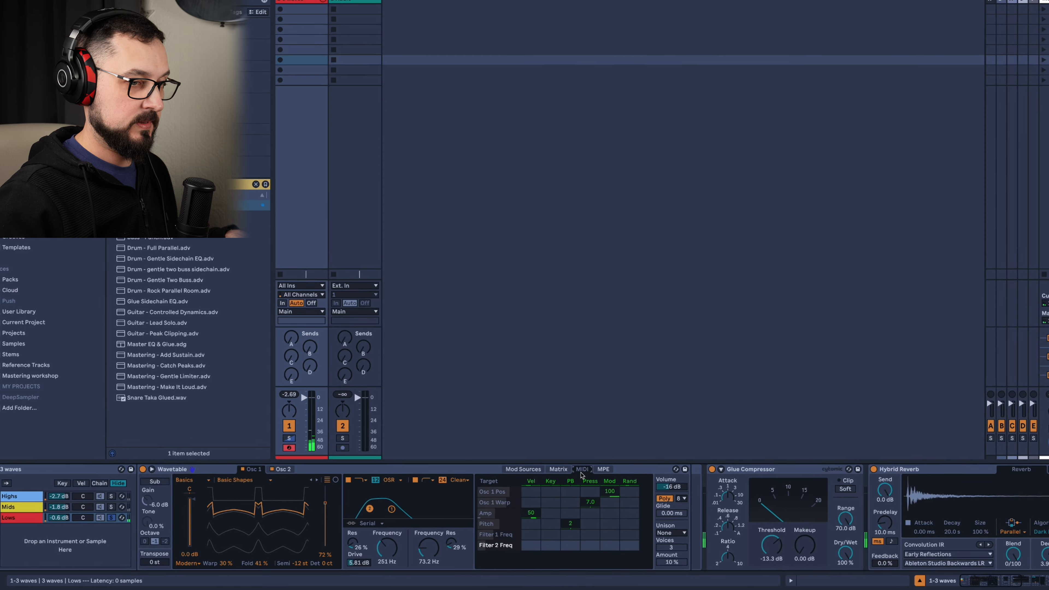
{"action": "left_click", "coordinate": [586, 555]}
{"action": "left_click_drag", "start_coordinate": [763, 449], "coordinate": [763, 475]}
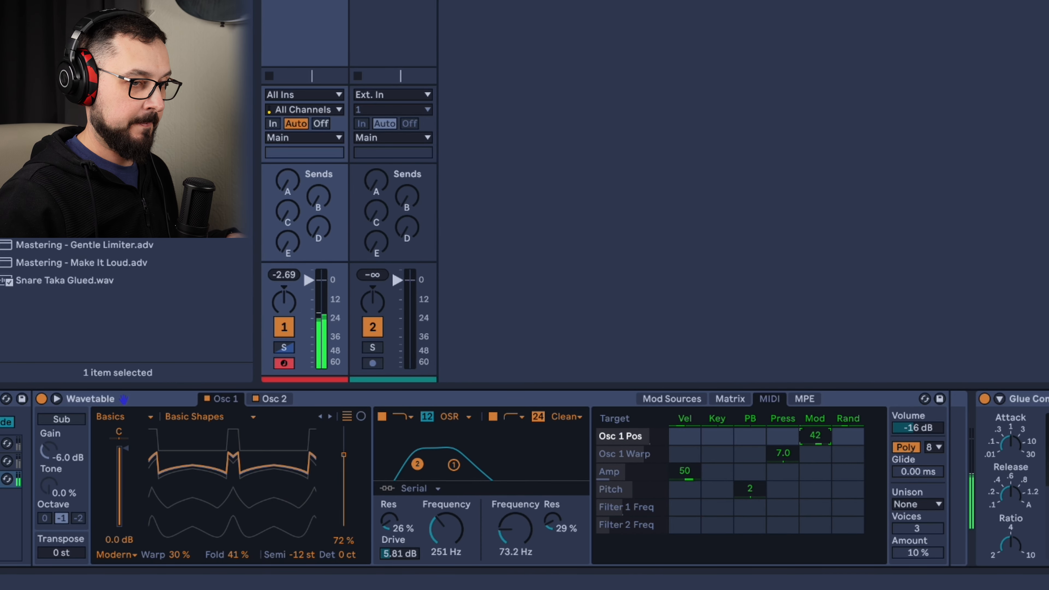
{"action": "left_click_drag", "start_coordinate": [815, 434], "coordinate": [815, 461]}
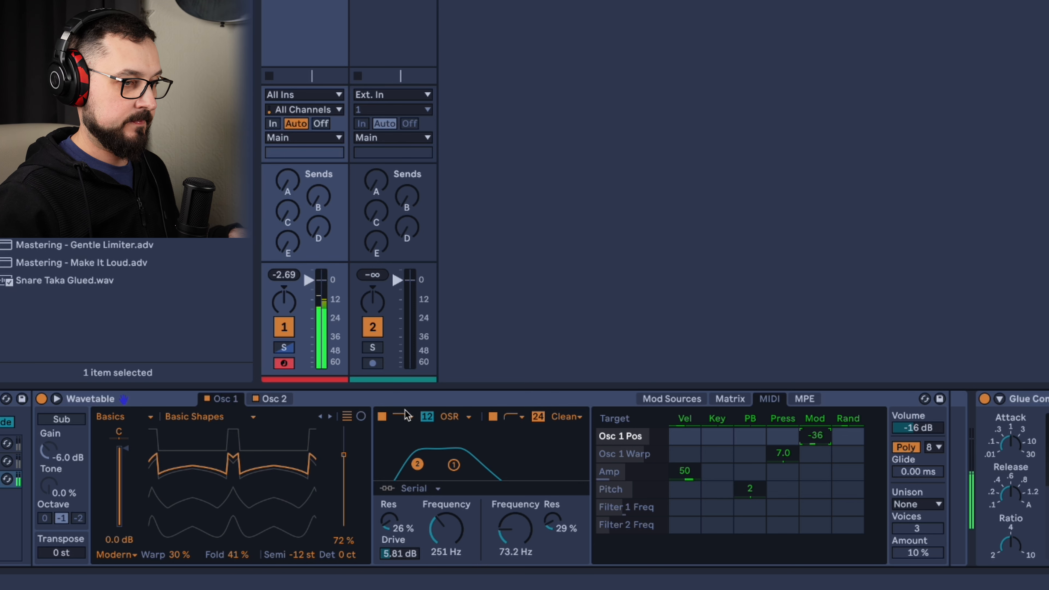
Add Mod modulation of -22 to Osc 2 Pos and -11 to Filter 2 Freq in the Lows Wavetable.
{"action": "left_click", "coordinate": [284, 407]}
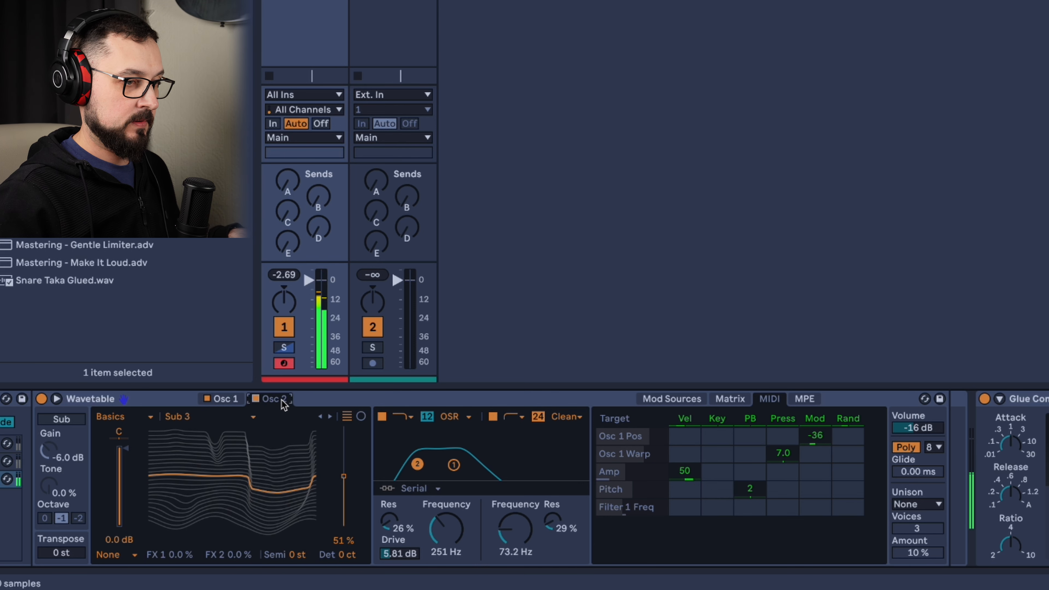
{"action": "left_click", "coordinate": [346, 477]}
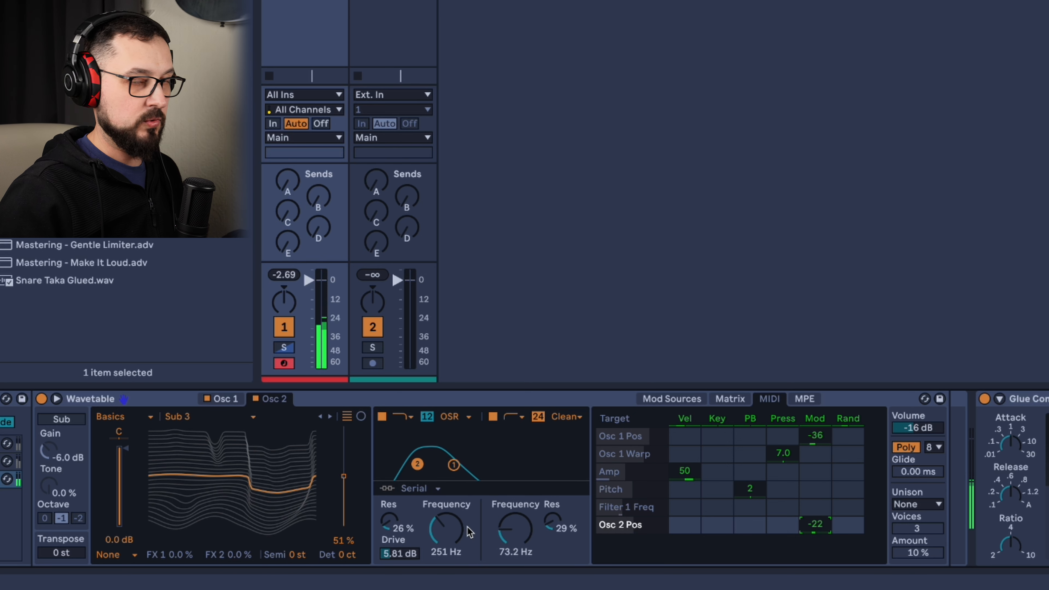
{"action": "left_click", "coordinate": [515, 529]}
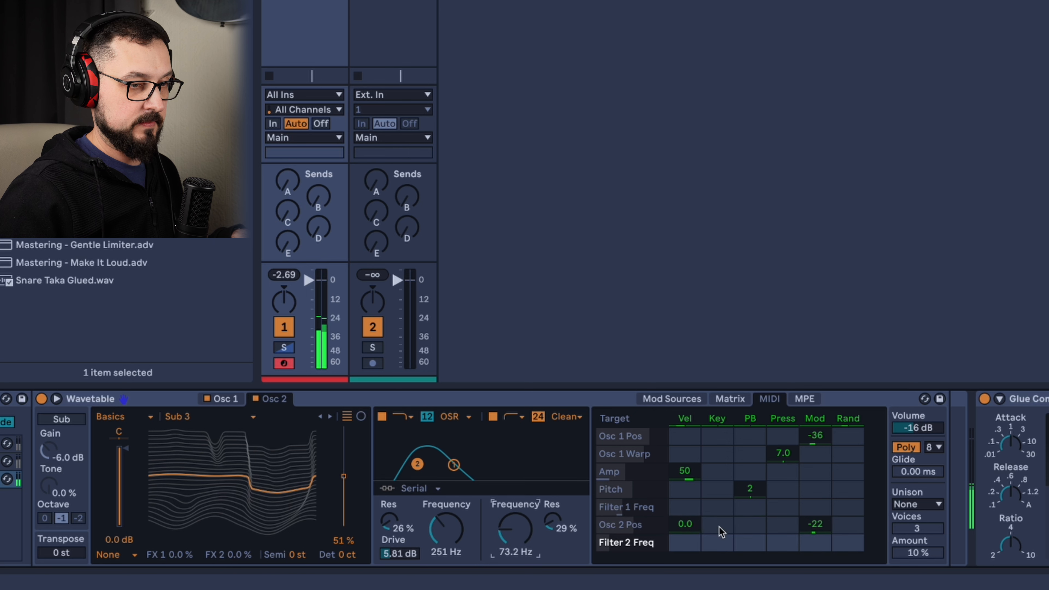
{"action": "mouse_move", "coordinate": [814, 541]}
{"action": "left_mouse_down"}
{"action": "mouse_move", "coordinate": [815, 586]}
{"action": "mouse_move", "coordinate": [815, 548]}
{"action": "mouse_move", "coordinate": [815, 560]}
{"action": "left_mouse_up"}
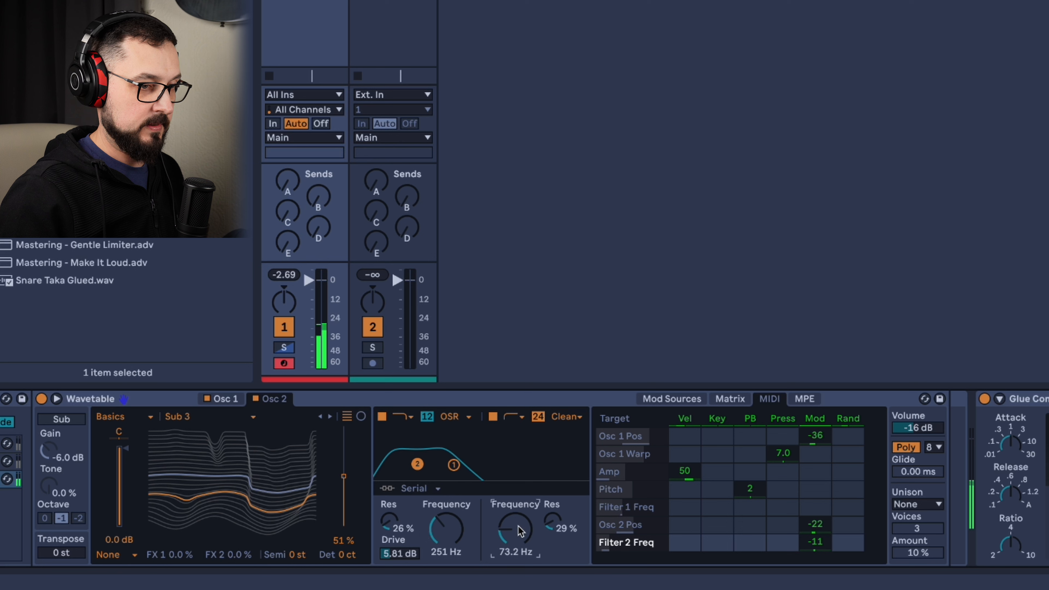
Set the Lows Wavetable's Mod modulation to 9.4 for Filter 1 Freq and 52 for Filter 1 Drive.
{"action": "left_click", "coordinate": [460, 536]}
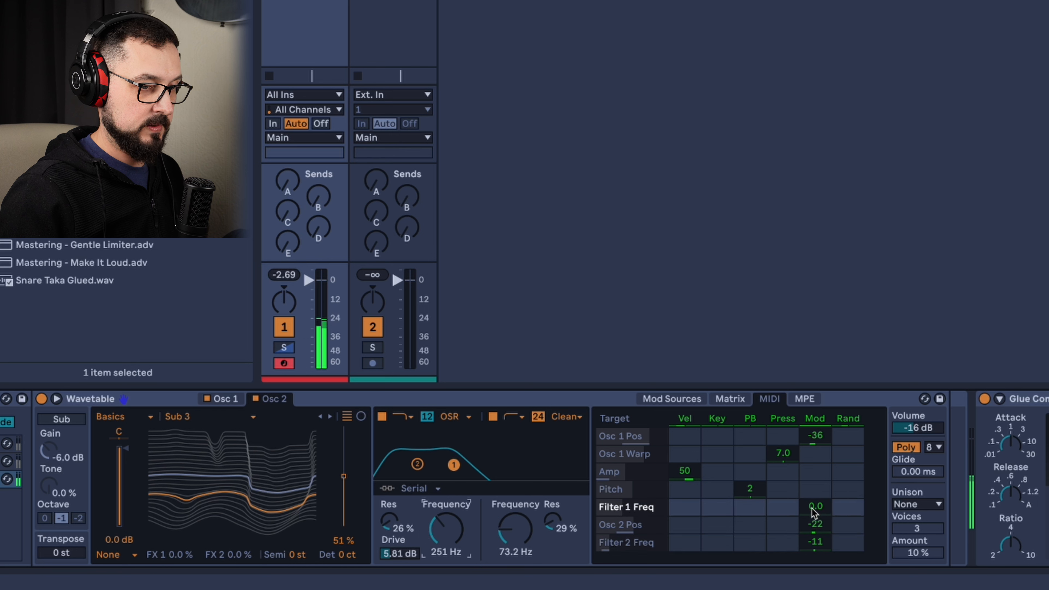
{"action": "left_click_drag", "start_coordinate": [815, 506], "coordinate": [815, 495]}
{"action": "left_click", "coordinate": [401, 553]}
{"action": "left_click_drag", "start_coordinate": [825, 550], "coordinate": [825, 514]}
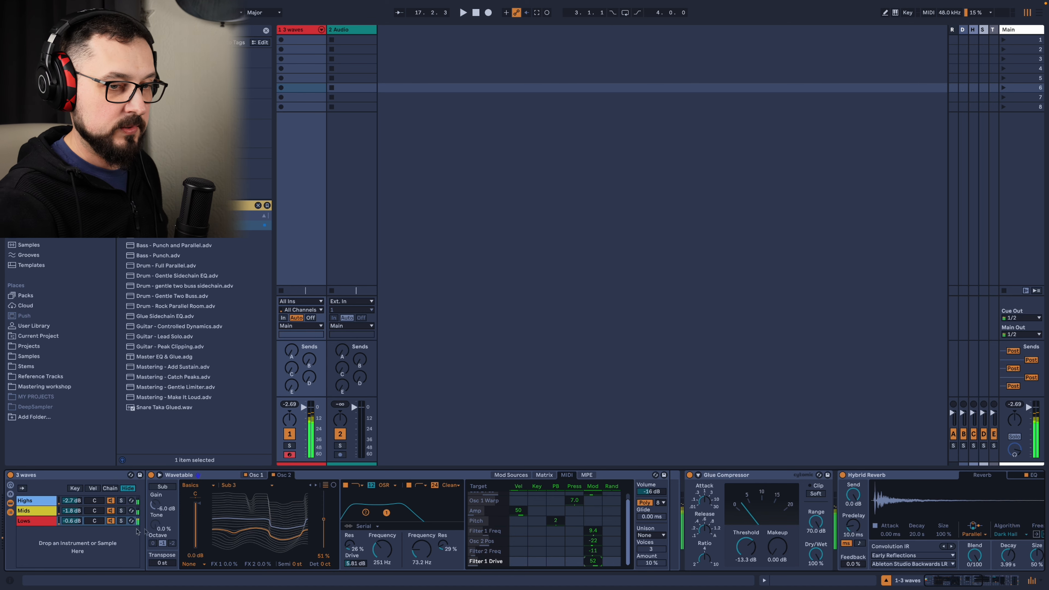
Examine the Glue Compressor, Hybrid Reverb and Saturator that follow the 3 waves rack in the device chain.
{"action": "scroll", "coordinate": [670, 529], "scroll_direction": "right", "scroll_amount": 5}
{"action": "scroll", "coordinate": [671, 528], "scroll_direction": "right", "scroll_amount": 15}
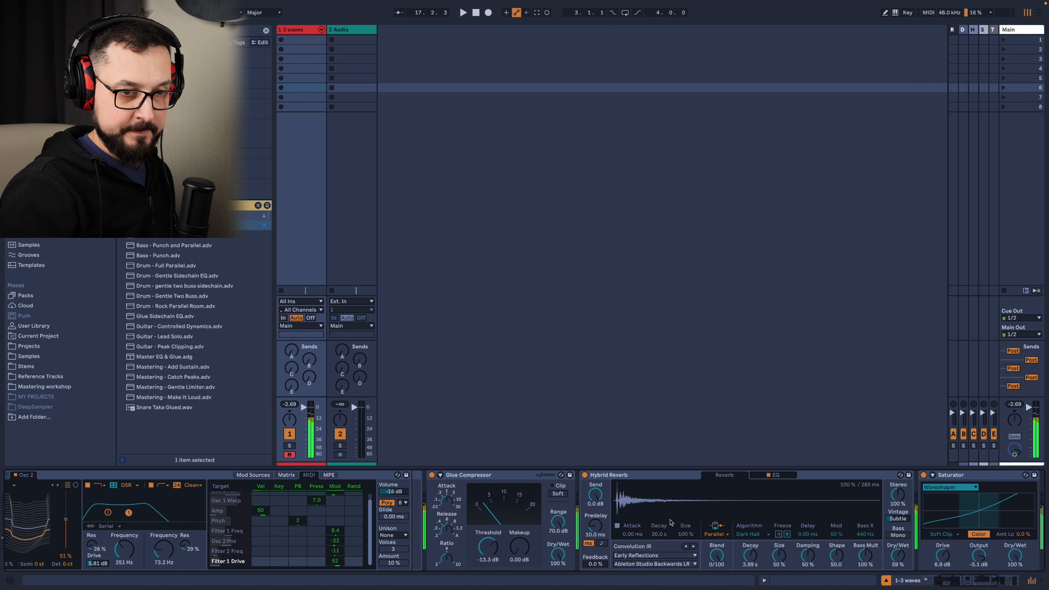